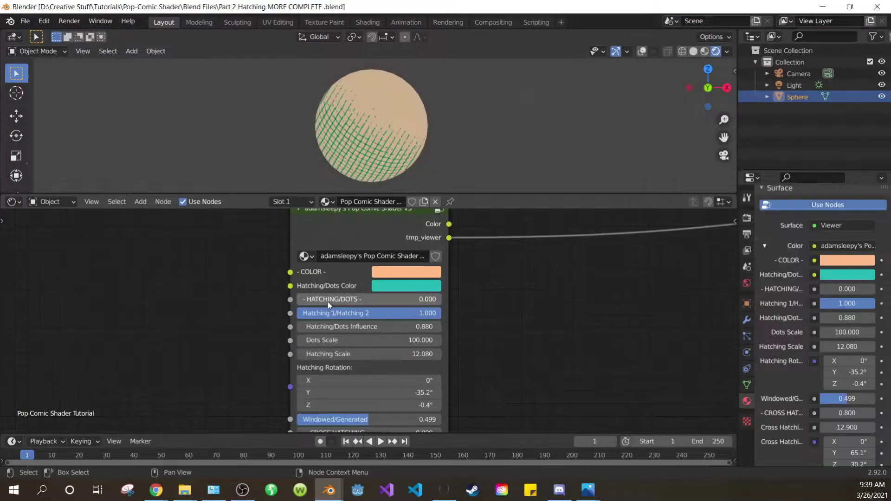
Toggle the finished shader between dots and hatching, and examine the Dots, Hatching and Cross Hatching frames inside its node group.
{"action": "scroll", "coordinate": [452, 315], "scroll_direction": "down", "scroll_amount": 2}
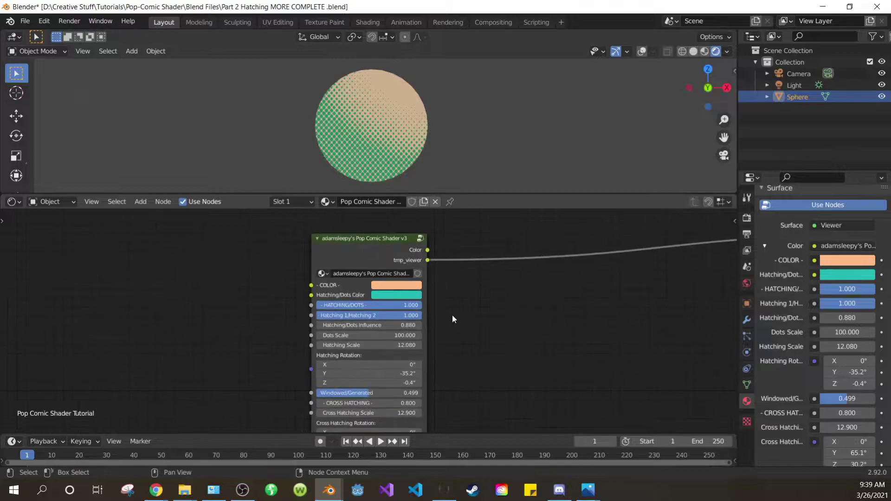
{"action": "left_click_drag", "start_coordinate": [391, 306], "coordinate": [352, 306]}
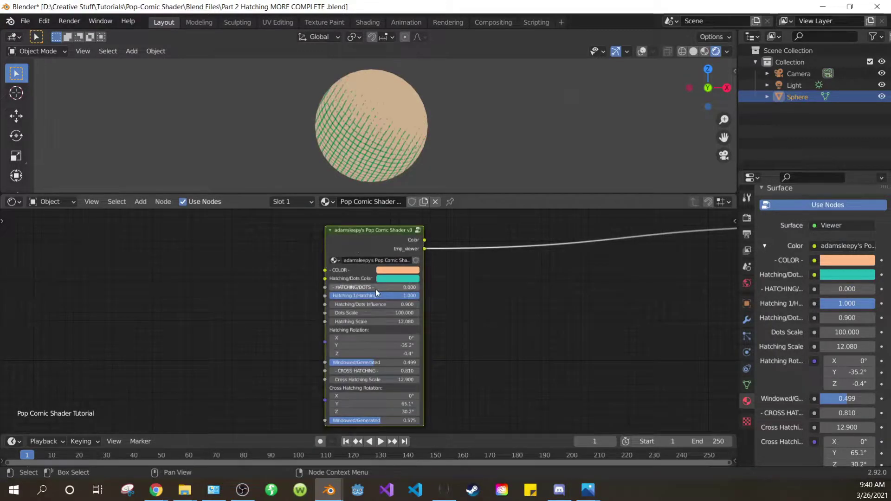
{"action": "key", "text": "Tab"}
{"action": "scroll", "coordinate": [378, 307], "scroll_direction": "down", "scroll_amount": 10}
{"action": "key", "text": "ctrl+space"}
{"action": "scroll", "coordinate": [394, 301], "scroll_direction": "up", "scroll_amount": 2}
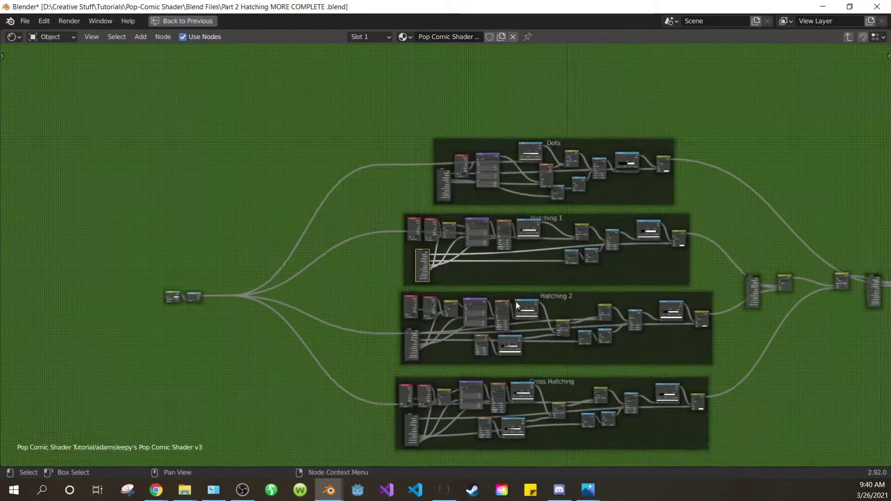
{"action": "middle_click_drag", "start_coordinate": [559, 288], "coordinate": [418, 258]}
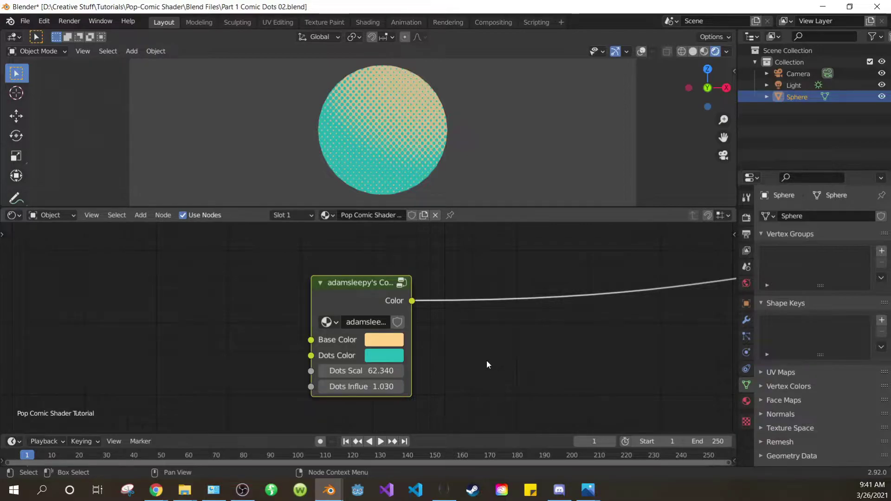
Open the comic dots node group and move the Diffuse BSDF and Shader to RGB nodes well away from the rest.
{"action": "key", "text": "Tab"}
{"action": "left_click_drag", "start_coordinate": [216, 263], "coordinate": [310, 290]}
{"action": "scroll", "coordinate": [450, 277], "scroll_direction": "down", "scroll_amount": 7}
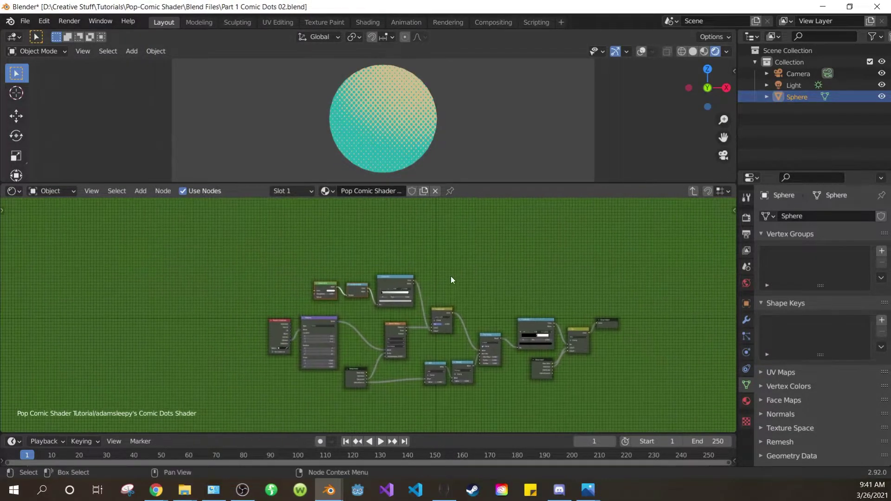
{"action": "key", "text": "g"}
{"action": "left_click", "coordinate": [228, 390]}
{"action": "scroll", "coordinate": [232, 389], "scroll_direction": "down", "scroll_amount": 1}
{"action": "middle_click_drag", "start_coordinate": [242, 392], "coordinate": [221, 313]}
{"action": "scroll", "coordinate": [438, 380], "scroll_direction": "up", "scroll_amount": 4}
{"action": "middle_click_drag", "start_coordinate": [439, 365], "coordinate": [441, 426]}
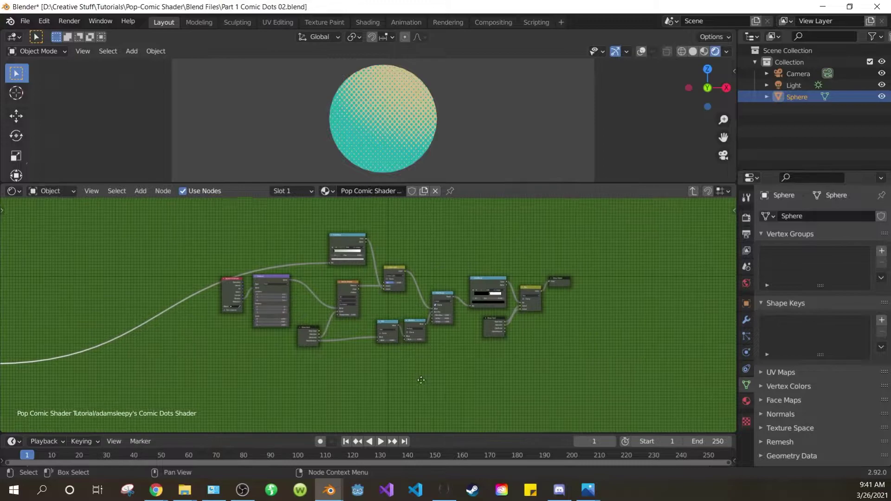
Move the Group Output node farther away from the final Mix node.
{"action": "left_click", "coordinate": [581, 286]}
{"action": "scroll", "coordinate": [580, 287], "scroll_direction": "down", "scroll_amount": 5}
{"action": "middle_click_drag", "start_coordinate": [581, 287], "coordinate": [472, 258]}
{"action": "key", "text": "g"}
{"action": "left_click", "coordinate": [601, 321]}
{"action": "scroll", "coordinate": [427, 332], "scroll_direction": "up", "scroll_amount": 6}
{"action": "scroll", "coordinate": [451, 347], "scroll_direction": "up", "scroll_amount": 2}
{"action": "middle_click_drag", "start_coordinate": [424, 302], "coordinate": [484, 377]}
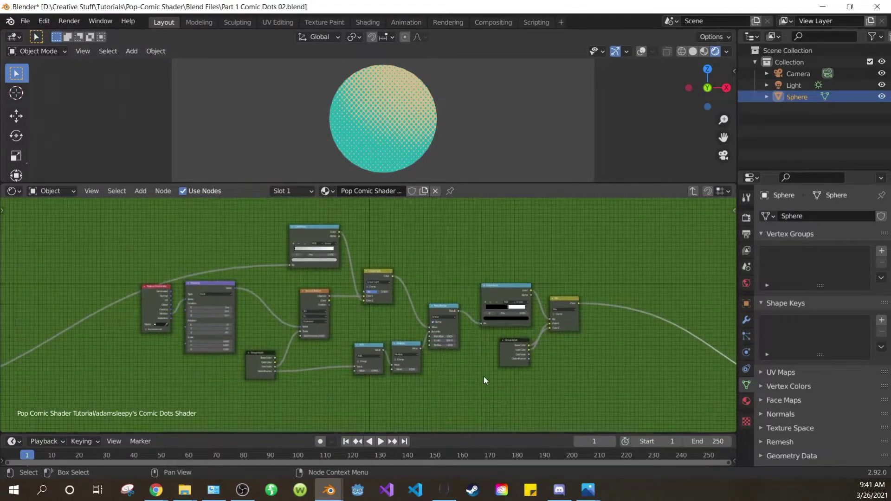
Join all the dots nodes into one frame and open the frame's label for editing.
{"action": "left_click_drag", "start_coordinate": [117, 246], "coordinate": [611, 414]}
{"action": "key", "text": "ctrl+j"}
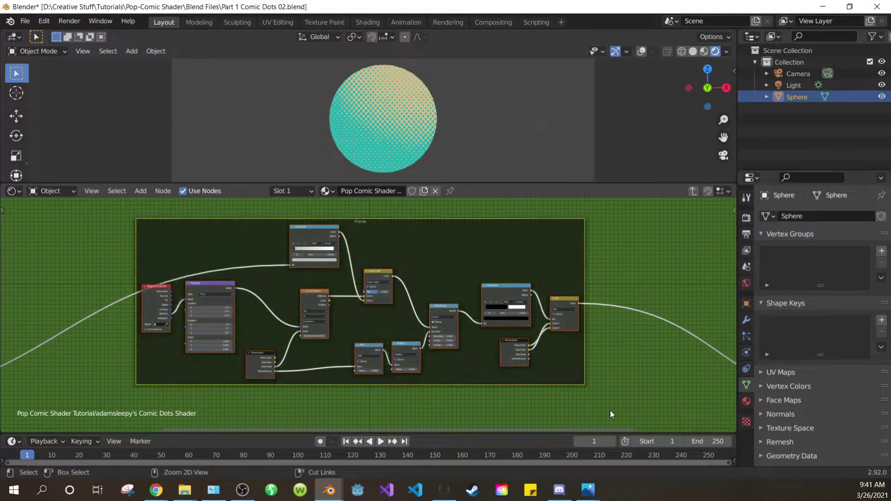
{"action": "scroll", "coordinate": [609, 406], "scroll_direction": "up", "scroll_amount": 1}
{"action": "key", "text": "n"}
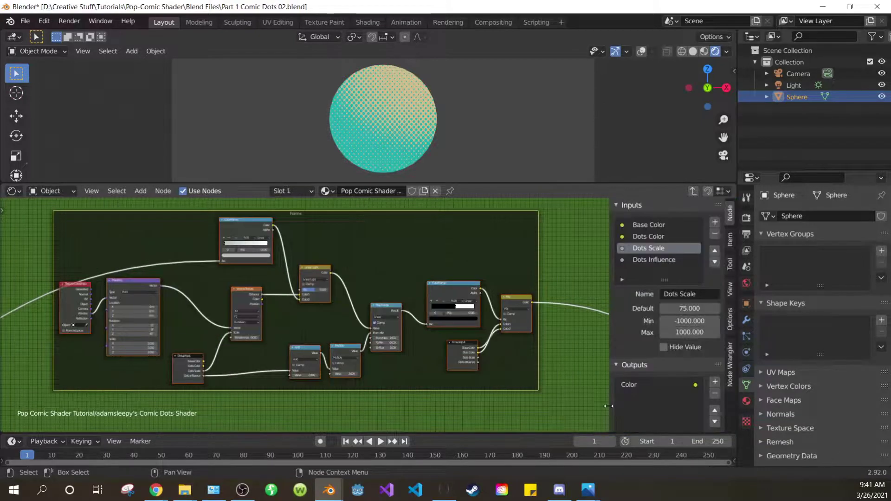
{"action": "left_click", "coordinate": [729, 239]}
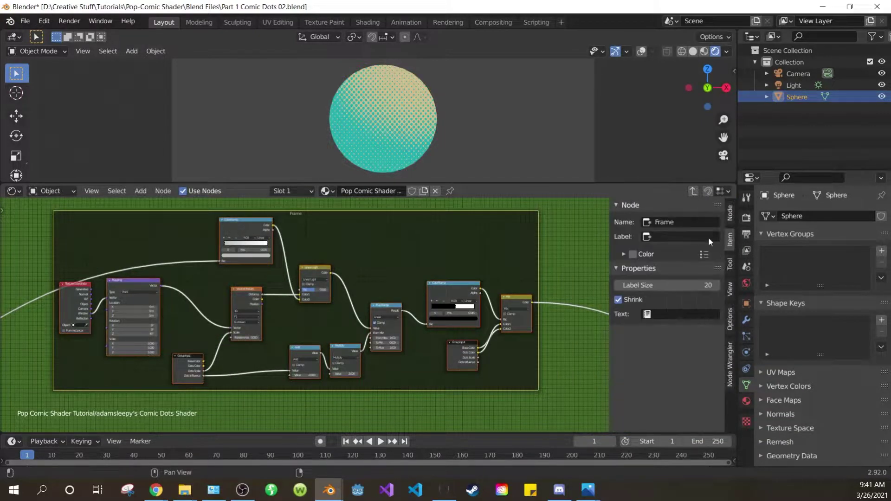
{"action": "double_click", "coordinate": [673, 237]}
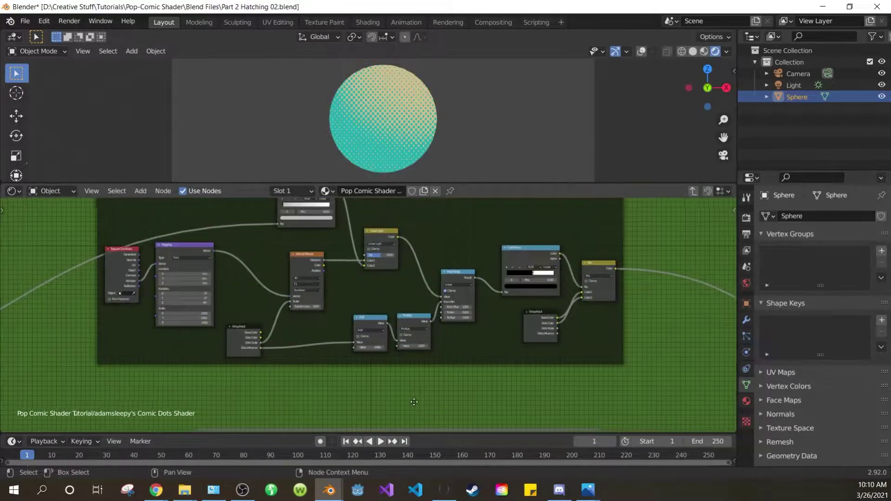
Add a Wave Texture node below the dots frame and preview its color output on the sphere.
{"action": "middle_click_drag", "start_coordinate": [325, 371], "coordinate": [368, 276]}
{"action": "key", "text": "shift+a"}
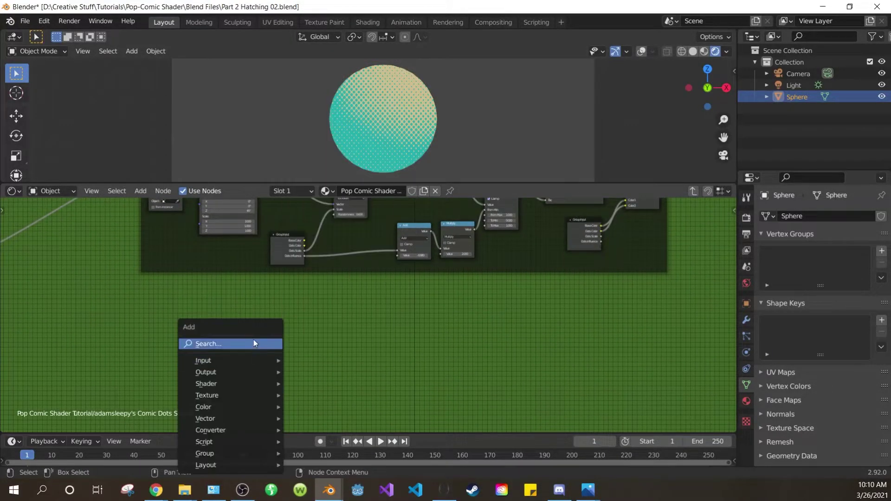
{"action": "left_click", "coordinate": [253, 343]}
{"action": "type", "text": "wave"}
{"action": "key", "text": "Return"}
{"action": "left_click", "coordinate": [297, 328]}
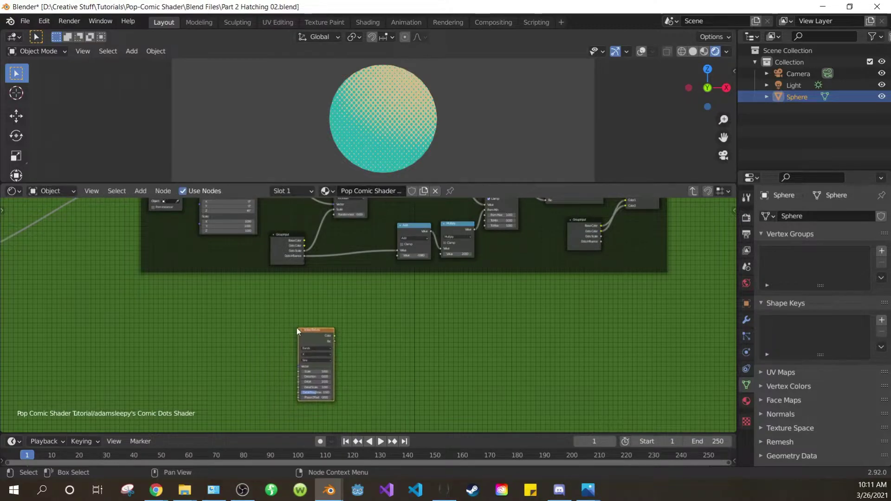
{"action": "left_click", "coordinate": [315, 336], "text": "ctrl+shift"}
{"action": "scroll", "coordinate": [356, 355], "scroll_direction": "up", "scroll_amount": 4}
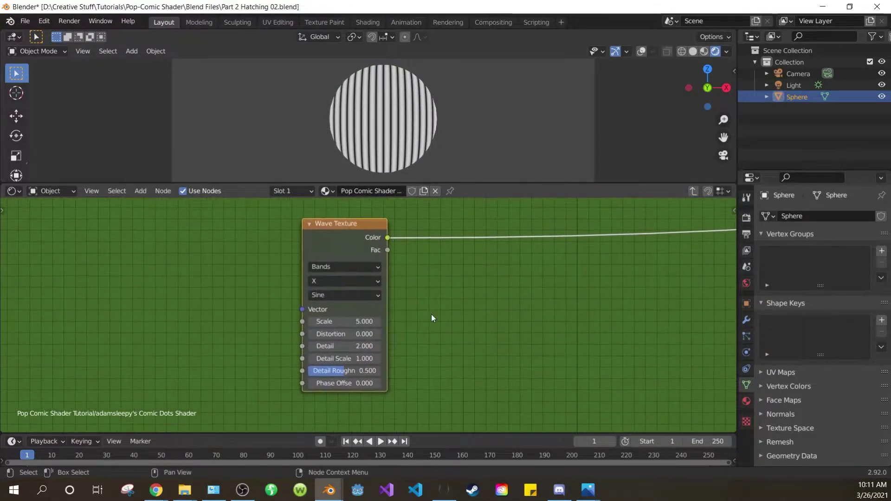
Give the Wave Texture a Texture Coordinate and Mapping setup, linking the Window output into the mapping's Vector.
{"action": "key", "text": "ctrl+t"}
{"action": "scroll", "coordinate": [434, 280], "scroll_direction": "down", "scroll_amount": 1}
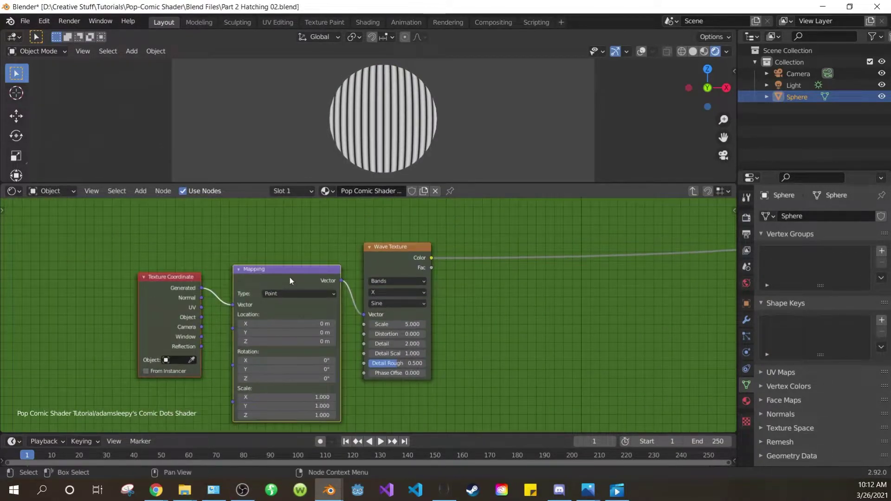
{"action": "scroll", "coordinate": [177, 314], "scroll_direction": "up", "scroll_amount": 1}
{"action": "left_click_drag", "start_coordinate": [166, 275], "coordinate": [167, 273]}
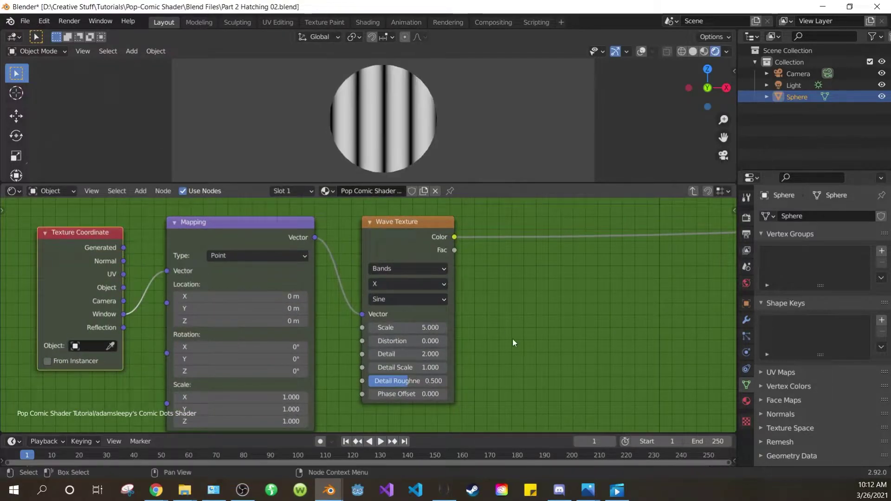
Set the Wave Texture's scale to 30 and the Mapping node's Z rotation to 25°.
{"action": "middle_click_drag", "start_coordinate": [512, 339], "coordinate": [498, 323]}
{"action": "double_click", "coordinate": [373, 317]}
{"action": "type", "text": "30"}
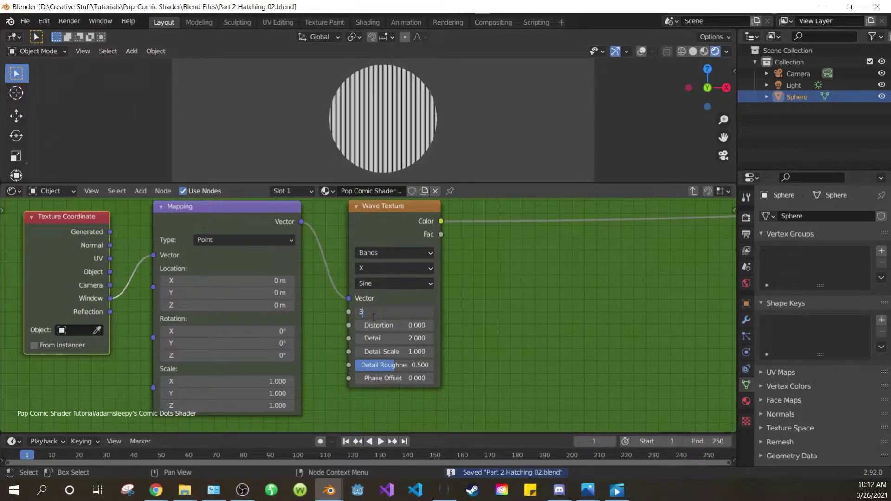
{"action": "key", "text": "Return"}
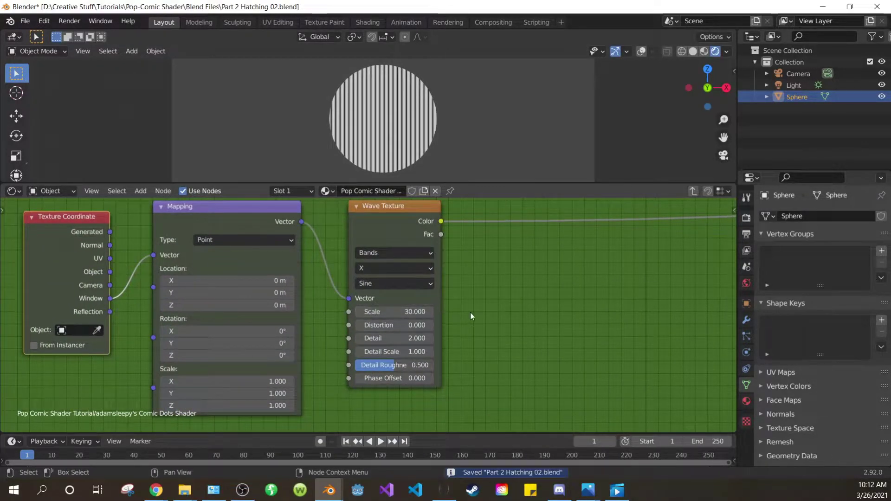
{"action": "scroll", "coordinate": [470, 313], "scroll_direction": "up", "scroll_amount": 1}
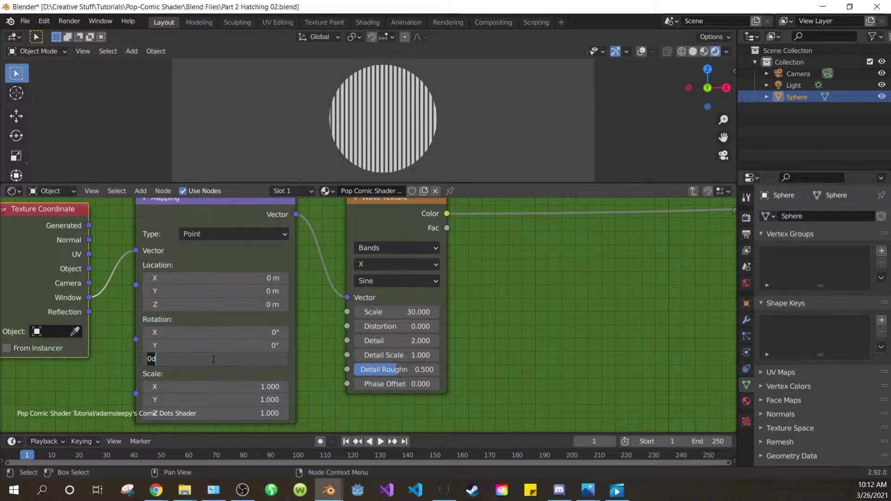
{"action": "left_click_drag", "start_coordinate": [213, 359], "coordinate": [246, 358]}
{"action": "scroll", "coordinate": [564, 313], "scroll_direction": "up", "scroll_amount": 1}
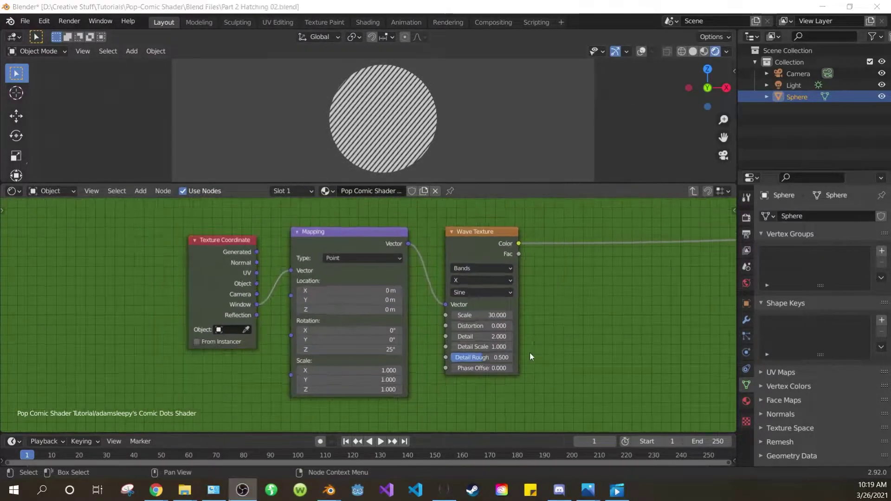
Insert a ColorRamp node on the Wave Texture's color output link.
{"action": "middle_click_drag", "start_coordinate": [530, 353], "coordinate": [339, 370]}
{"action": "scroll", "coordinate": [416, 309], "scroll_direction": "down", "scroll_amount": 1}
{"action": "key", "text": "shift+a"}
{"action": "left_click", "coordinate": [417, 310]}
{"action": "type", "text": "col"}
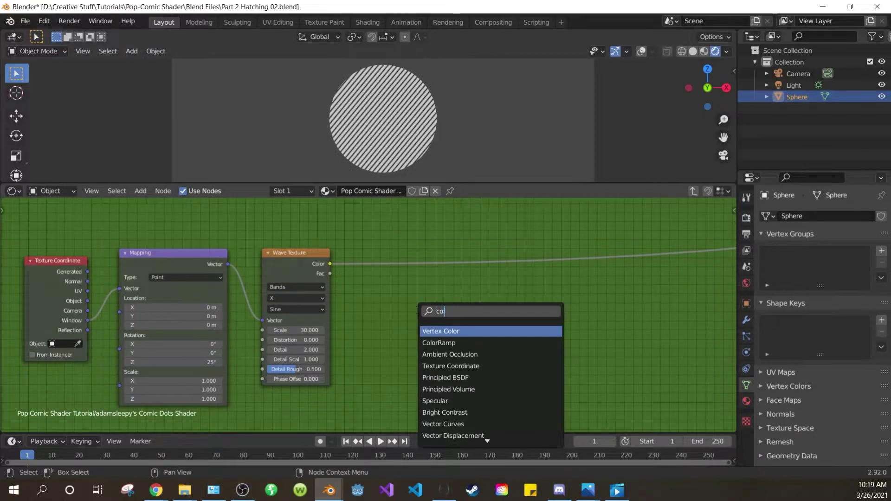
{"action": "left_click", "coordinate": [439, 343]}
{"action": "left_click", "coordinate": [428, 288]}
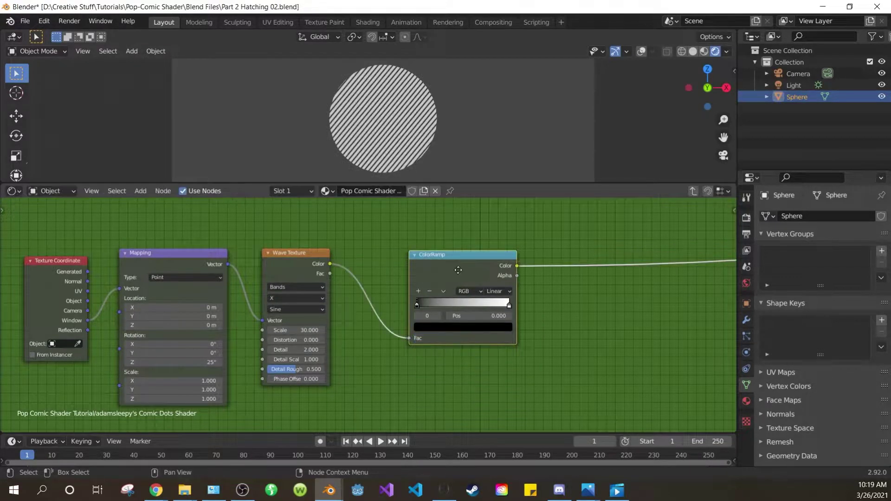
Sharpen the hatching lines by moving the ColorRamp's black stop inward and its white stop to about 0.312.
{"action": "left_click_drag", "start_coordinate": [474, 185], "coordinate": [475, 200]}
{"action": "scroll", "coordinate": [405, 298], "scroll_direction": "up", "scroll_amount": 2}
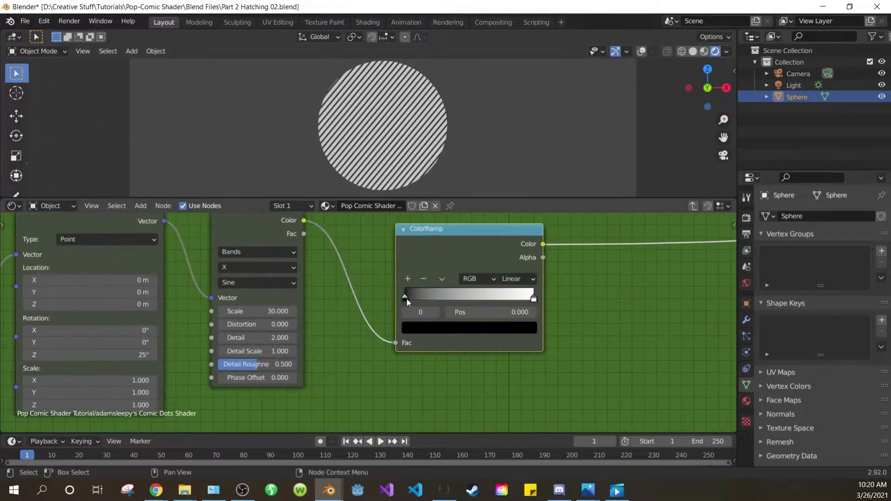
{"action": "left_click_drag", "start_coordinate": [404, 297], "coordinate": [428, 293]}
{"action": "left_click_drag", "start_coordinate": [534, 297], "coordinate": [438, 300]}
Set the Wave Texture's distortion to 1.3 and save the file.
{"action": "scroll", "coordinate": [352, 365], "scroll_direction": "up", "scroll_amount": 1}
{"action": "middle_click_drag", "start_coordinate": [337, 365], "coordinate": [388, 368]}
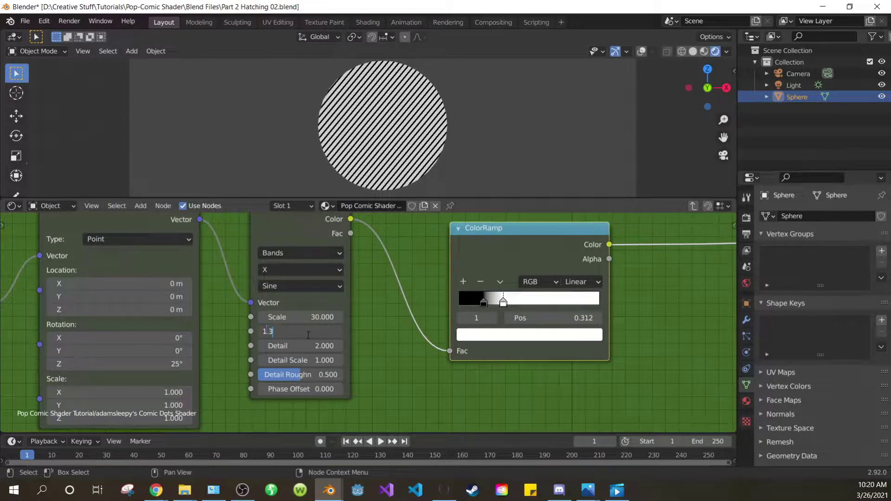
{"action": "key", "text": "Return"}
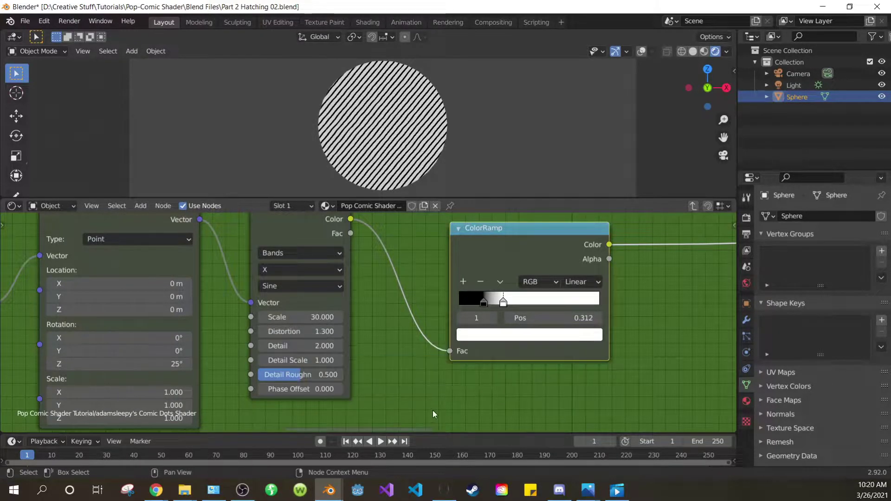
{"action": "key", "text": "ctrl+s"}
Add a MixRGB node after the ColorRamp and link the ramp's color output to its Color1 input.
{"action": "scroll", "coordinate": [492, 328], "scroll_direction": "down", "scroll_amount": 3}
{"action": "left_click", "coordinate": [491, 324]}
{"action": "key", "text": "shift+a"}
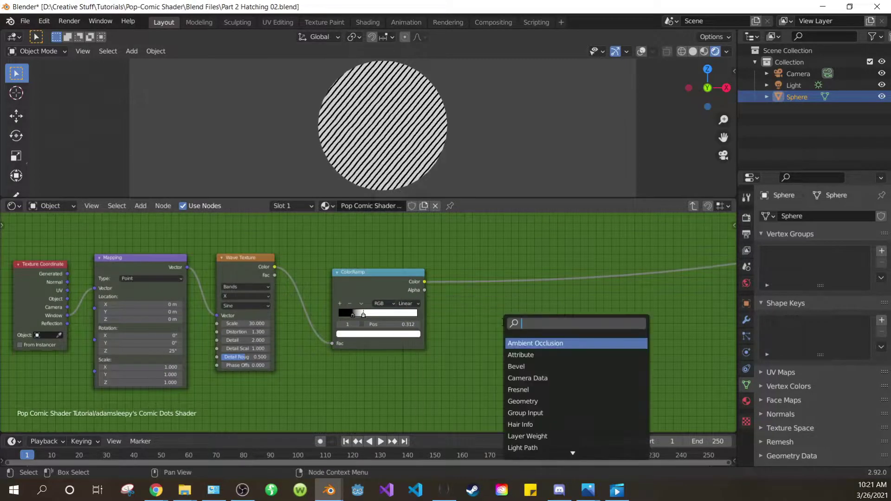
{"action": "type", "text": "mix"}
{"action": "key", "text": "Return"}
{"action": "left_click", "coordinate": [527, 337]}
{"action": "scroll", "coordinate": [434, 345], "scroll_direction": "up", "scroll_amount": 1}
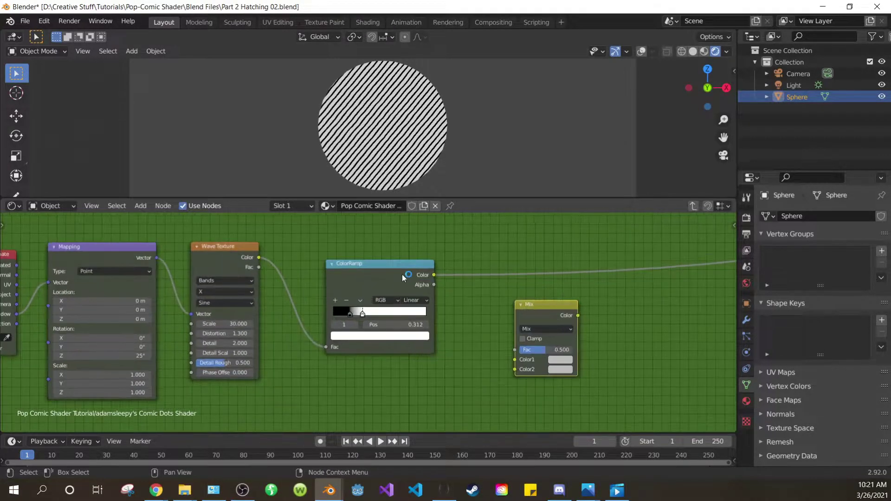
{"action": "left_click_drag", "start_coordinate": [432, 274], "coordinate": [512, 355]}
Try moving the Diffuse BSDF and Shader to RGB nodes closer and linking the shaded color to the Mix node's Color2.
{"action": "scroll", "coordinate": [487, 346], "scroll_direction": "down", "scroll_amount": 5}
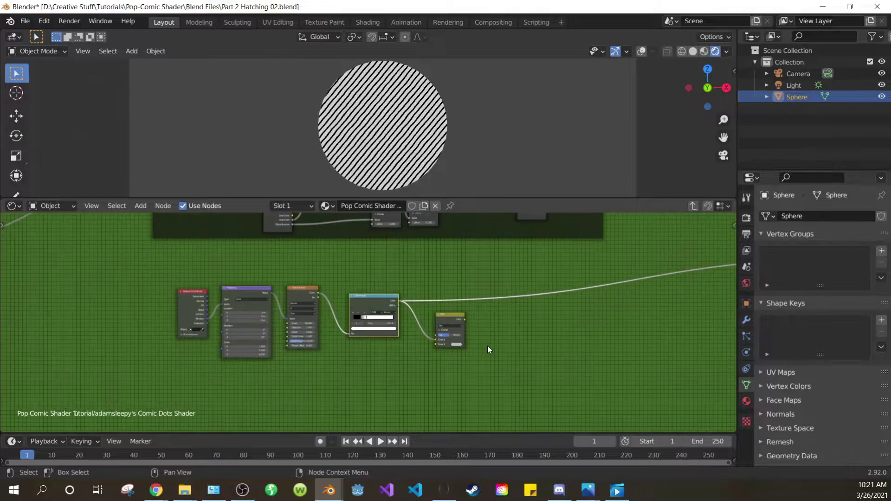
{"action": "middle_click_drag", "start_coordinate": [363, 370], "coordinate": [465, 363]}
{"action": "left_click_drag", "start_coordinate": [142, 300], "coordinate": [73, 262]}
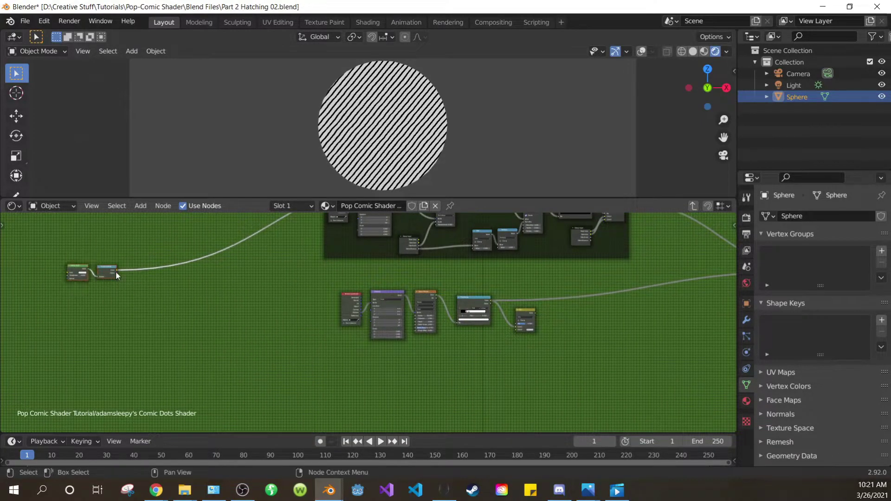
{"action": "key", "text": "g"}
{"action": "left_click", "coordinate": [292, 319]}
{"action": "scroll", "coordinate": [343, 350], "scroll_direction": "up", "scroll_amount": 4}
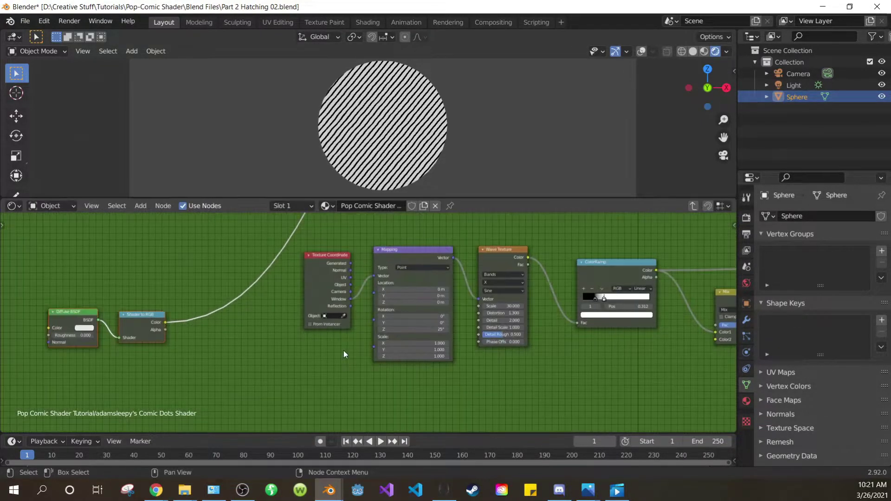
{"action": "left_click_drag", "start_coordinate": [241, 359], "coordinate": [670, 330]}
{"action": "scroll", "coordinate": [422, 341], "scroll_direction": "down", "scroll_amount": 2}
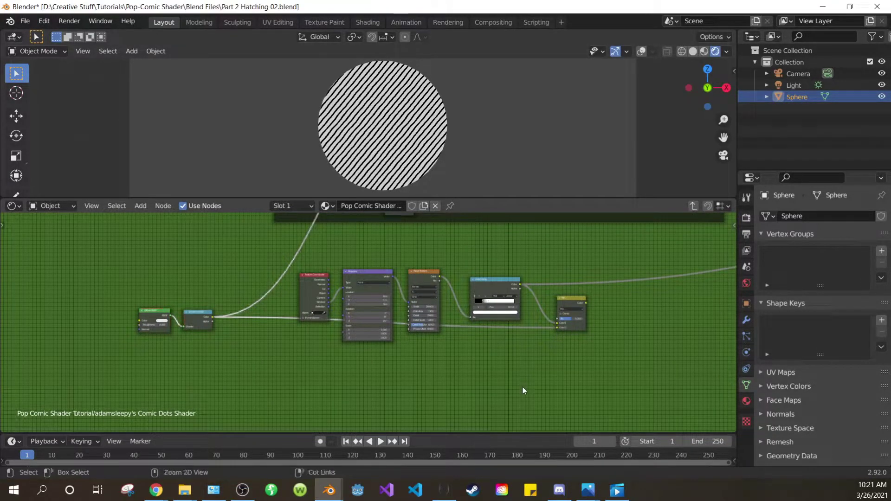
{"action": "key", "text": "ctrl+z"}
{"action": "key", "text": "ctrl+z"}
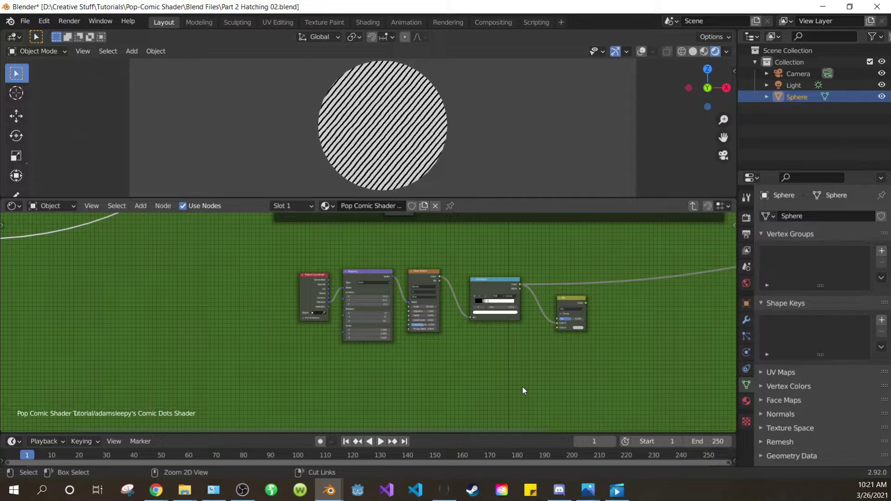
Add a reroute point on the link coming out of the Shader to RGB node.
{"action": "scroll", "coordinate": [458, 375], "scroll_direction": "down", "scroll_amount": 5}
{"action": "middle_click_drag", "start_coordinate": [169, 316], "coordinate": [348, 326]}
{"action": "scroll", "coordinate": [348, 327], "scroll_direction": "up", "scroll_amount": 3}
{"action": "key", "text": "shift+a"}
{"action": "type", "text": "srer"}
{"action": "key", "text": "Return"}
{"action": "left_click", "coordinate": [311, 261]}
{"action": "scroll", "coordinate": [352, 280], "scroll_direction": "up", "scroll_amount": 1}
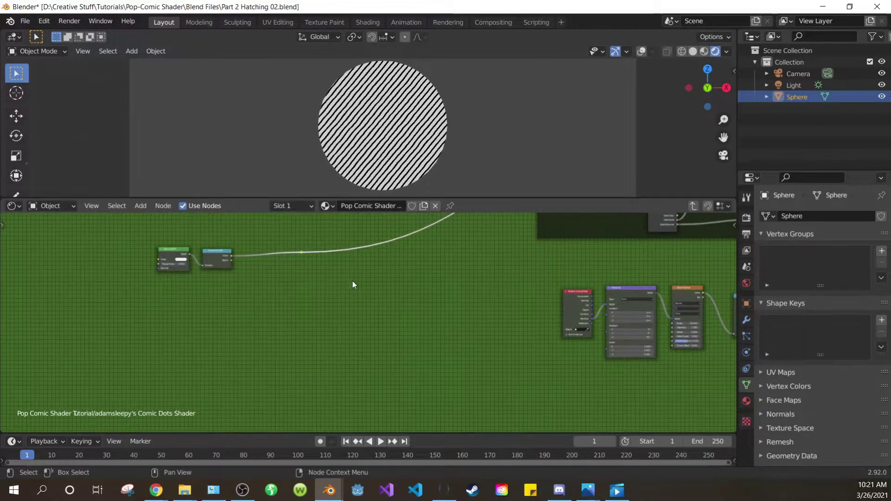
Move the Diffuse BSDF, Shader to RGB and reroute nodes down together, level with the hatching nodes.
{"action": "scroll", "coordinate": [319, 296], "scroll_direction": "down", "scroll_amount": 2}
{"action": "left_click_drag", "start_coordinate": [151, 238], "coordinate": [338, 297]}
{"action": "key", "text": "g"}
{"action": "left_click", "coordinate": [334, 326]}
{"action": "left_click", "coordinate": [357, 325]}
{"action": "scroll", "coordinate": [366, 324], "scroll_direction": "up", "scroll_amount": 3}
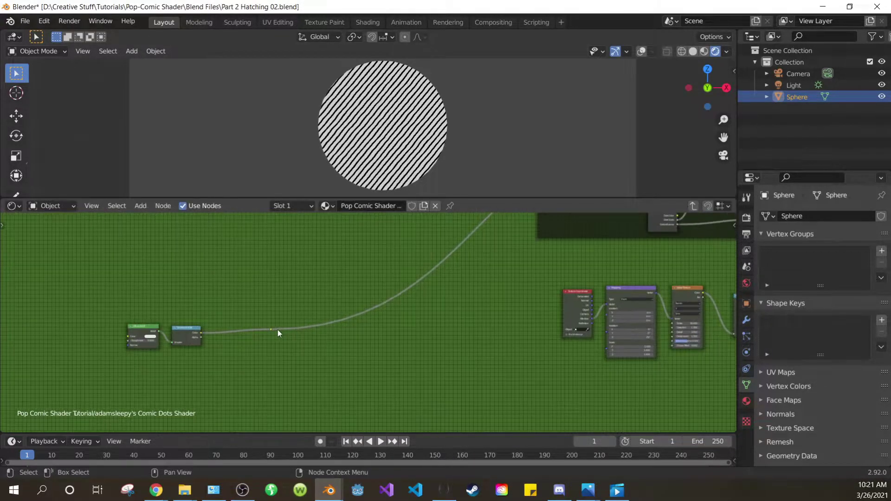
Adjust the reroute's position, duplicate it and place the copy farther along the link toward the dots frame.
{"action": "left_click_drag", "start_coordinate": [278, 341], "coordinate": [278, 342]}
{"action": "key", "text": "g"}
{"action": "left_click", "coordinate": [278, 348]}
{"action": "key", "text": "shift+d"}
{"action": "left_click", "coordinate": [365, 330]}
{"action": "scroll", "coordinate": [368, 326], "scroll_direction": "down", "scroll_amount": 4}
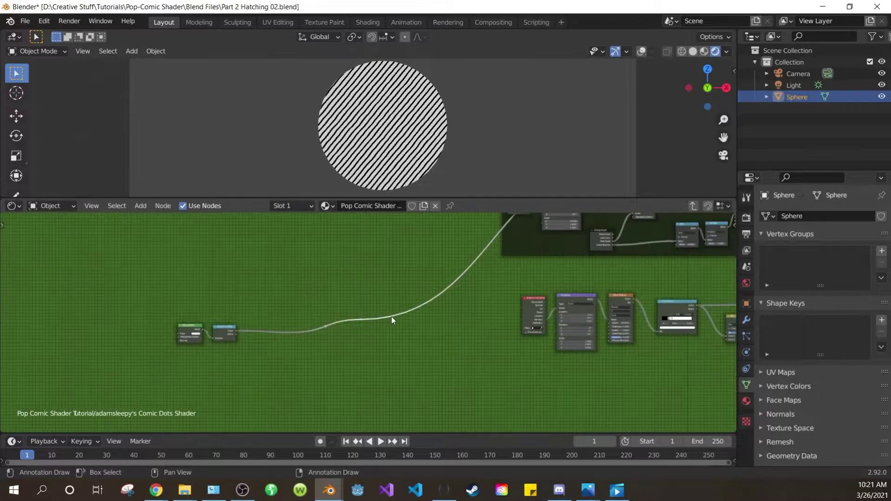
Move the duplicated reroute along the shading link until it sits near the dots frame.
{"action": "middle_click_drag", "start_coordinate": [391, 317], "coordinate": [359, 334]}
{"action": "key", "text": "g"}
{"action": "left_click", "coordinate": [395, 240]}
{"action": "scroll", "coordinate": [388, 246], "scroll_direction": "down", "scroll_amount": 3}
{"action": "middle_click_drag", "start_coordinate": [383, 251], "coordinate": [360, 285]}
{"action": "key", "text": "g"}
{"action": "left_click", "coordinate": [374, 254]}
Place another reroute copy between the first reroute and the hatching nodes.
{"action": "middle_click_drag", "start_coordinate": [288, 388], "coordinate": [310, 319]}
{"action": "scroll", "coordinate": [310, 318], "scroll_direction": "up", "scroll_amount": 9}
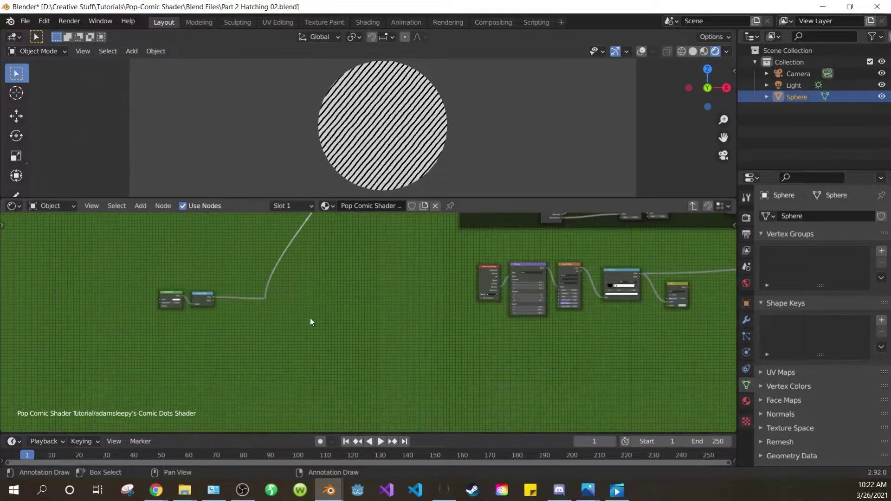
{"action": "key", "text": "g"}
{"action": "left_click", "coordinate": [375, 285]}
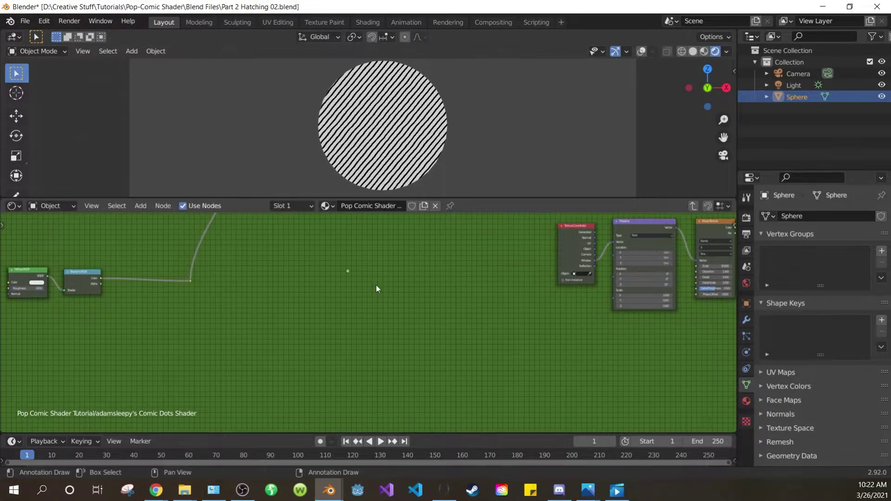
Link the first reroute through the new reroute into Color2 of the hatching Mix node.
{"action": "left_click_drag", "start_coordinate": [190, 281], "coordinate": [349, 272]}
{"action": "middle_click_drag", "start_coordinate": [349, 272], "coordinate": [143, 276]}
{"action": "left_click_drag", "start_coordinate": [142, 275], "coordinate": [675, 296]}
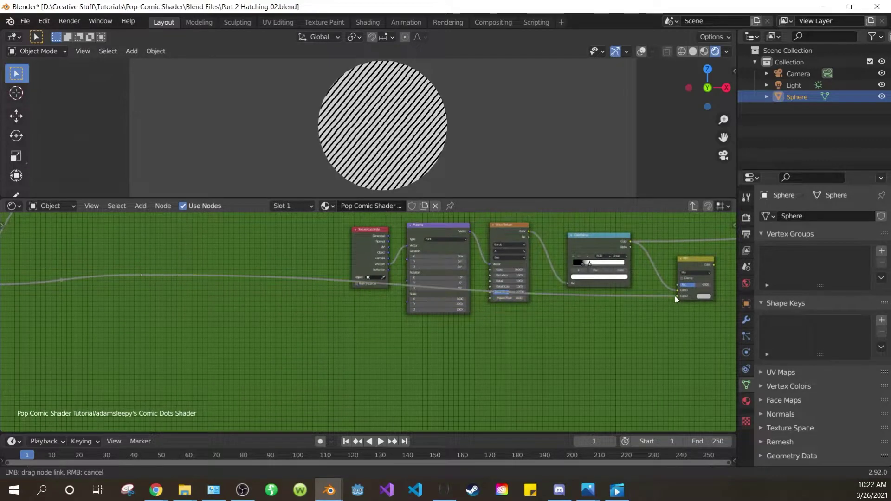
{"action": "left_click_drag", "start_coordinate": [674, 296], "coordinate": [675, 296]}
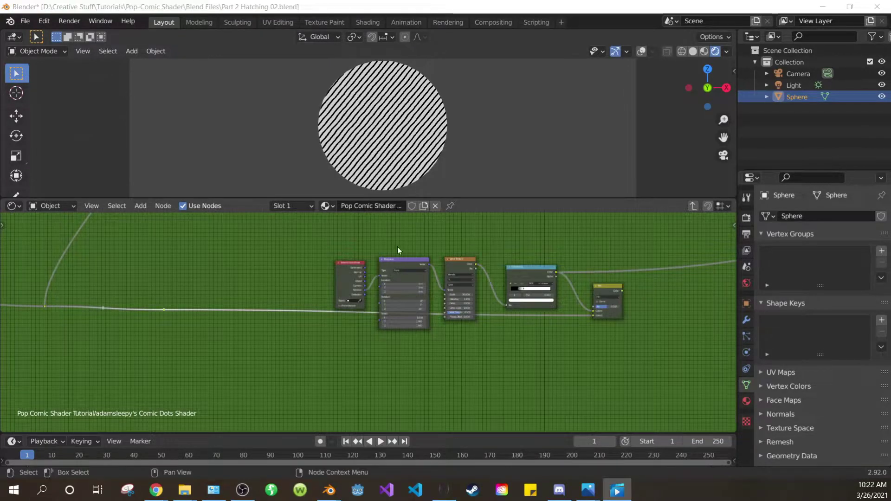
Preview the hatching Mix node's output on the sphere and save the file.
{"action": "scroll", "coordinate": [611, 319], "scroll_direction": "up", "scroll_amount": 3}
{"action": "middle_click_drag", "start_coordinate": [673, 308], "coordinate": [363, 343]}
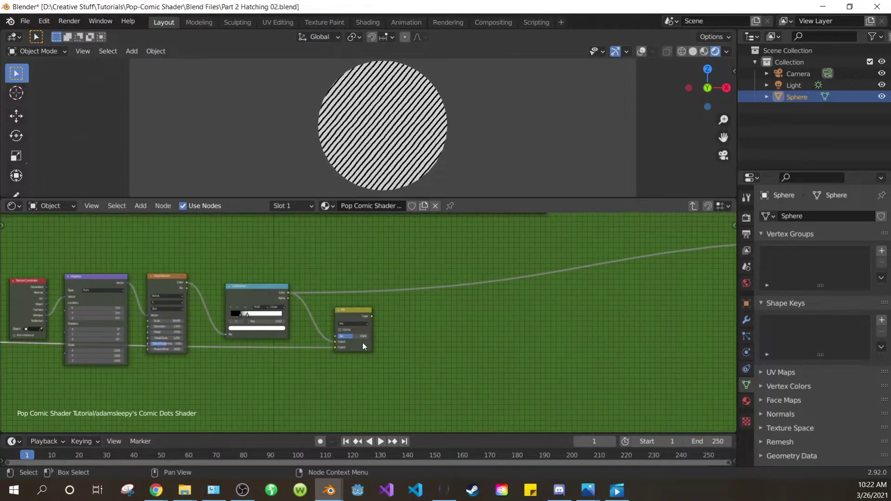
{"action": "scroll", "coordinate": [358, 335], "scroll_direction": "up", "scroll_amount": 6}
{"action": "left_click", "coordinate": [353, 314], "text": "ctrl+shift"}
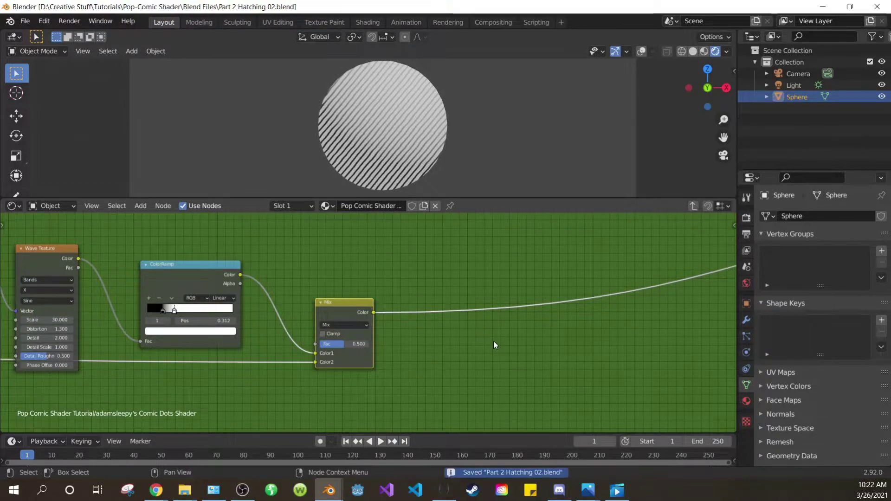
Insert a ColorRamp node on the link coming out of the hatching Mix node.
{"action": "key", "text": "shift+a"}
{"action": "type", "text": "col"}
{"action": "left_click", "coordinate": [481, 370]}
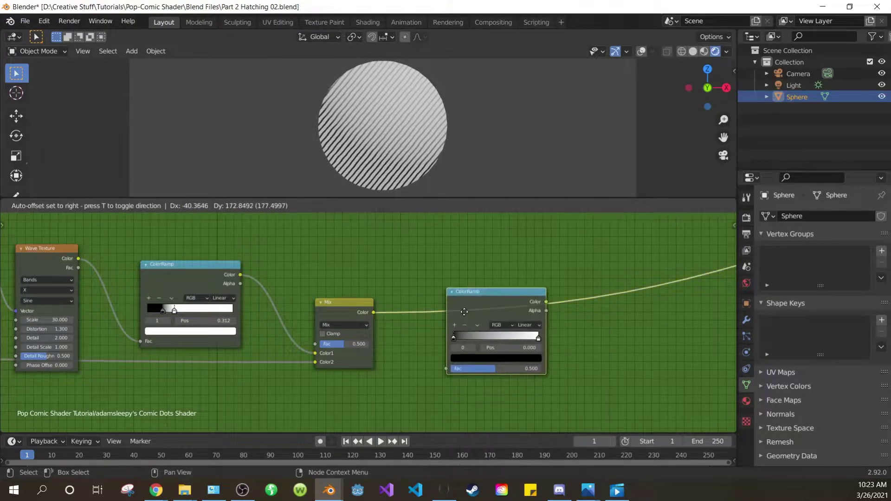
{"action": "left_click", "coordinate": [504, 325]}
Set the new ColorRamp to Constant interpolation, move its white stop to about 0.315 and save the file.
{"action": "left_click", "coordinate": [552, 327]}
{"action": "left_click", "coordinate": [541, 371]}
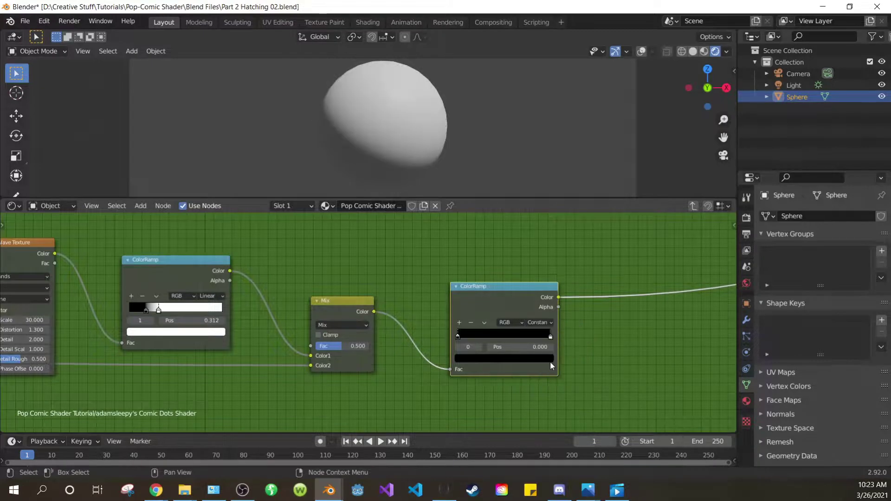
{"action": "left_click_drag", "start_coordinate": [562, 337], "coordinate": [478, 340]}
{"action": "key", "text": "ctrl+s"}
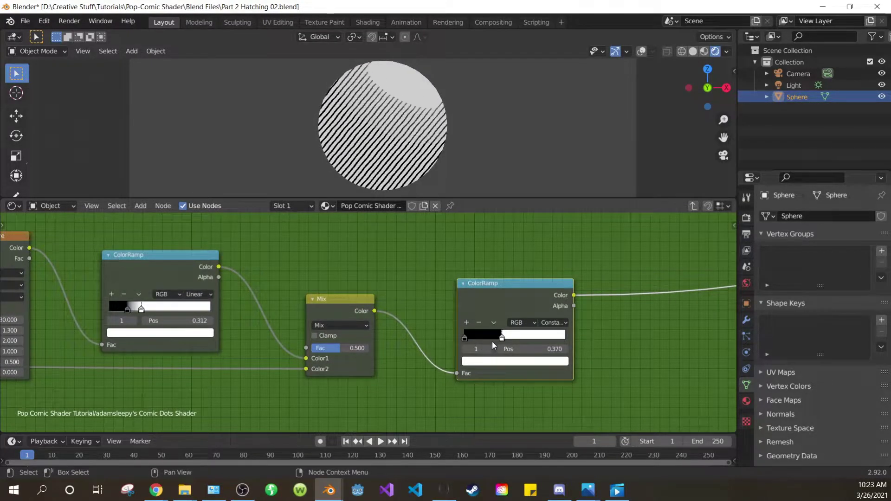
Rotate the sun light to check how the hatching follows the shading.
{"action": "left_click", "coordinate": [573, 157]}
{"action": "key", "text": "r"}
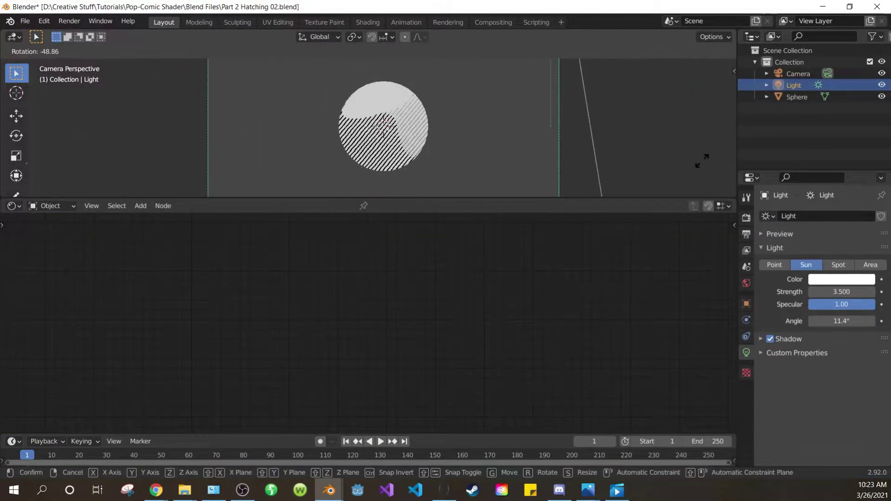
{"action": "left_click", "coordinate": [729, 146]}
Reselect the sphere with the viewport overlays hidden and reopen its comic dots node group for editing.
{"action": "left_click", "coordinate": [399, 126]}
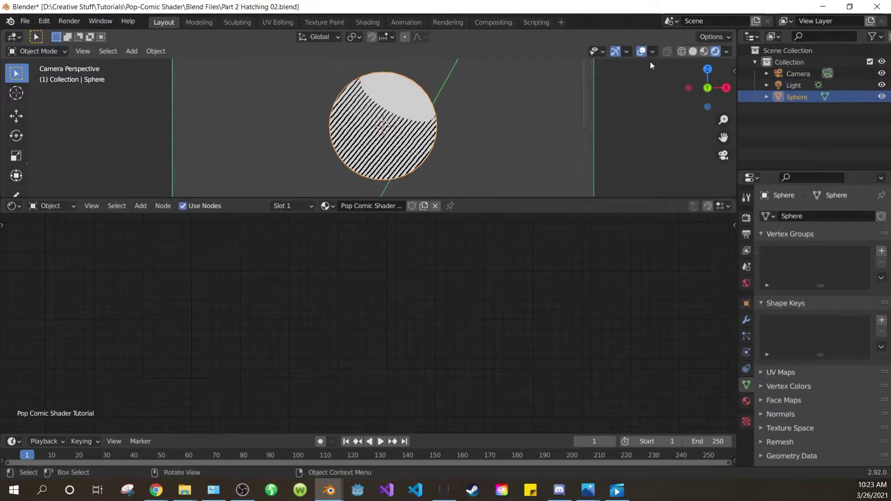
{"action": "left_click", "coordinate": [642, 52]}
{"action": "key", "text": "Home"}
{"action": "left_click", "coordinate": [151, 298]}
{"action": "key", "text": "Tab"}
{"action": "scroll", "coordinate": [405, 369], "scroll_direction": "up", "scroll_amount": 3}
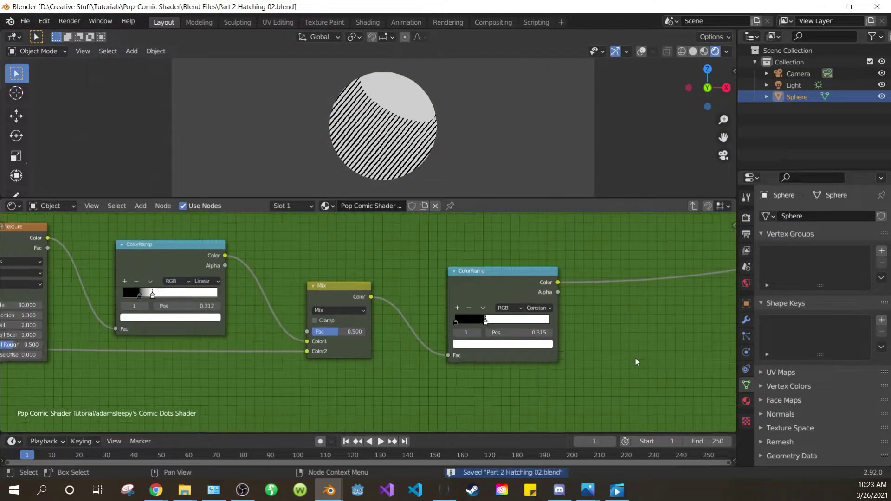
Move the constant ColorRamp farther from the Mix node and insert a Map Range node between them.
{"action": "left_click_drag", "start_coordinate": [484, 290], "coordinate": [626, 290]}
{"action": "scroll", "coordinate": [515, 362], "scroll_direction": "down", "scroll_amount": 1}
{"action": "middle_click_drag", "start_coordinate": [513, 365], "coordinate": [440, 346]}
{"action": "scroll", "coordinate": [432, 353], "scroll_direction": "up", "scroll_amount": 1}
{"action": "key", "text": "shift+a"}
{"action": "left_click", "coordinate": [414, 344]}
{"action": "type", "text": "map"}
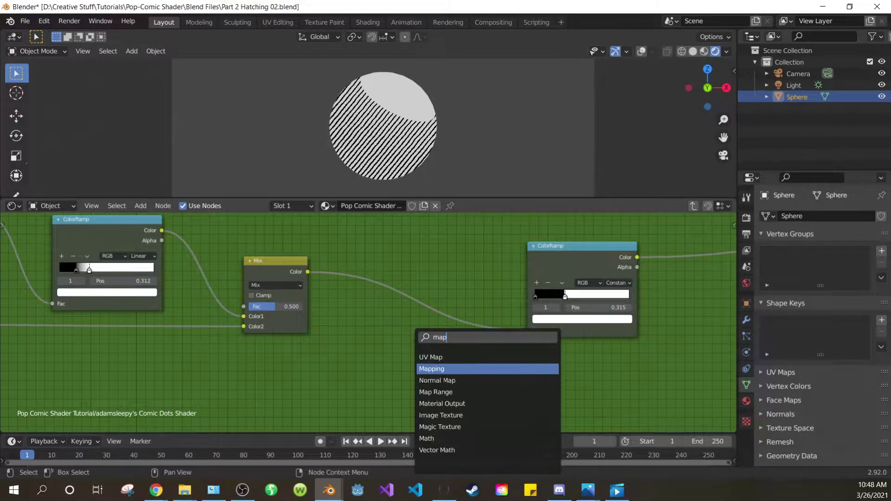
{"action": "left_click", "coordinate": [434, 393]}
{"action": "left_click", "coordinate": [416, 347]}
{"action": "scroll", "coordinate": [482, 377], "scroll_direction": "up", "scroll_amount": 2}
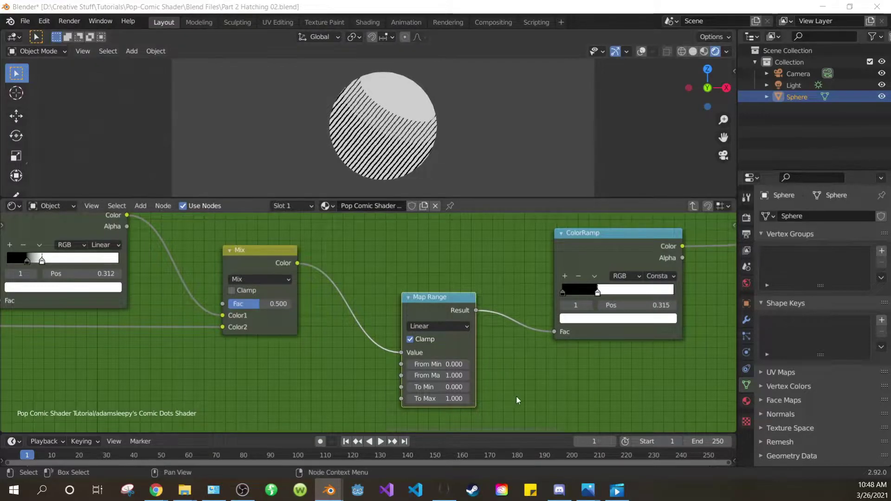
Add a Math node below the Mix node, just before the Map Range node.
{"action": "middle_click_drag", "start_coordinate": [517, 398], "coordinate": [588, 355]}
{"action": "scroll", "coordinate": [390, 361], "scroll_direction": "down", "scroll_amount": 1}
{"action": "left_click", "coordinate": [390, 361]}
{"action": "middle_click_drag", "start_coordinate": [390, 361], "coordinate": [406, 361]}
{"action": "key", "text": "shift+a"}
{"action": "left_click", "coordinate": [386, 338]}
{"action": "type", "text": "math"}
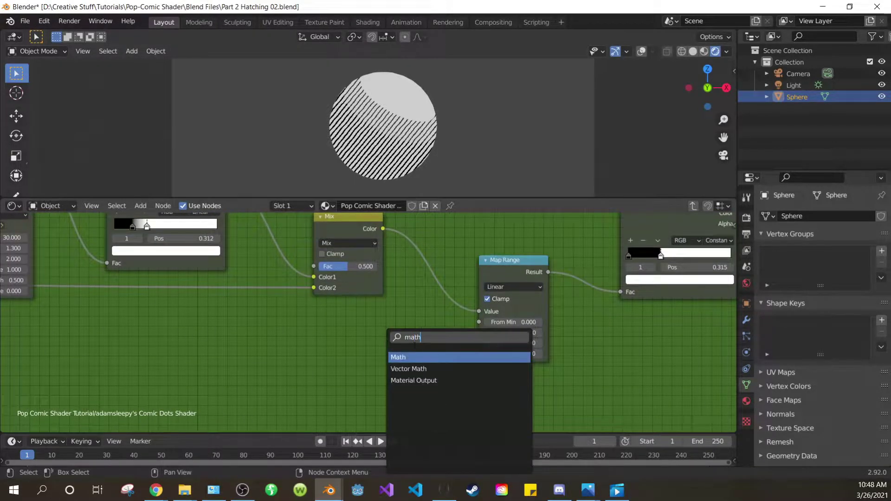
{"action": "key", "text": "Return"}
{"action": "left_click", "coordinate": [415, 358]}
Set the Math node to Multiply with a second value of 2.000 and link its output to Map Range's From Min.
{"action": "left_click", "coordinate": [415, 359]}
{"action": "left_click", "coordinate": [414, 258]}
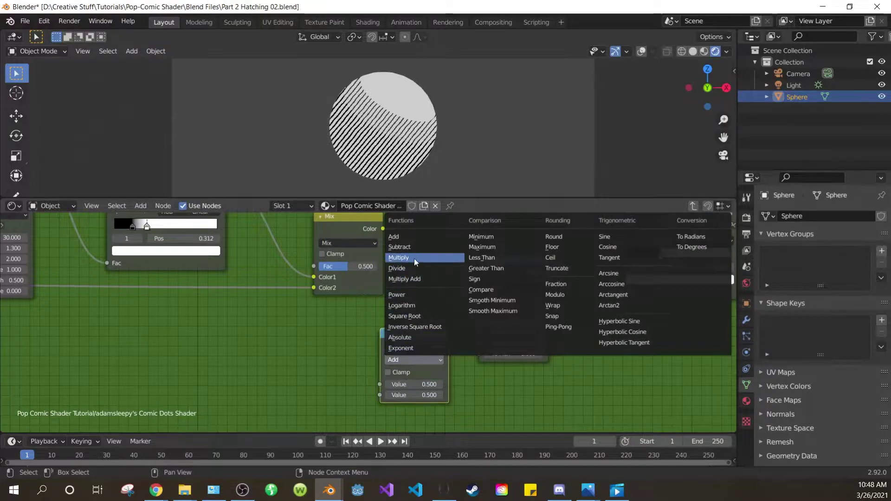
{"action": "scroll", "coordinate": [418, 330], "scroll_direction": "up", "scroll_amount": 1}
{"action": "double_click", "coordinate": [421, 401]}
{"action": "scroll", "coordinate": [421, 401], "scroll_direction": "up", "scroll_amount": 1}
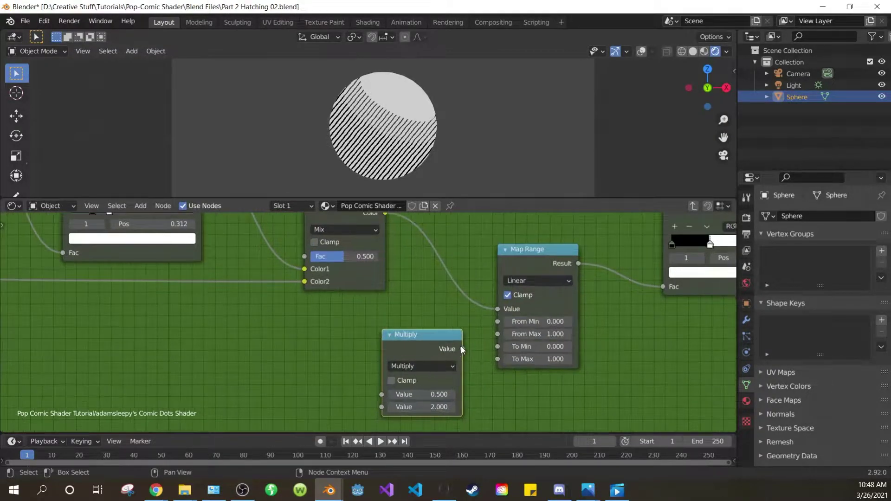
{"action": "left_click_drag", "start_coordinate": [498, 323], "coordinate": [498, 322]}
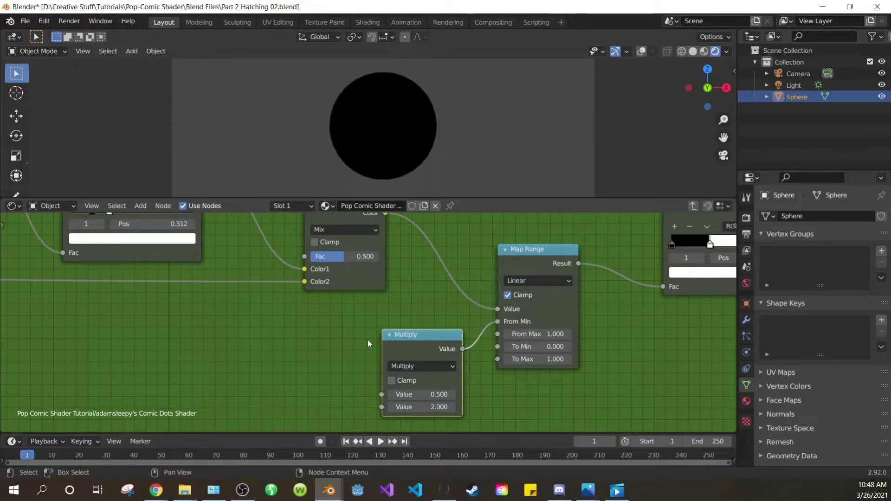
Place a Math node set to Add before the Multiply node, with a second value of -0.880.
{"action": "middle_click_drag", "start_coordinate": [367, 342], "coordinate": [414, 339]}
{"action": "key", "text": "shift+a"}
{"action": "type", "text": "add"}
{"action": "key", "text": "Return"}
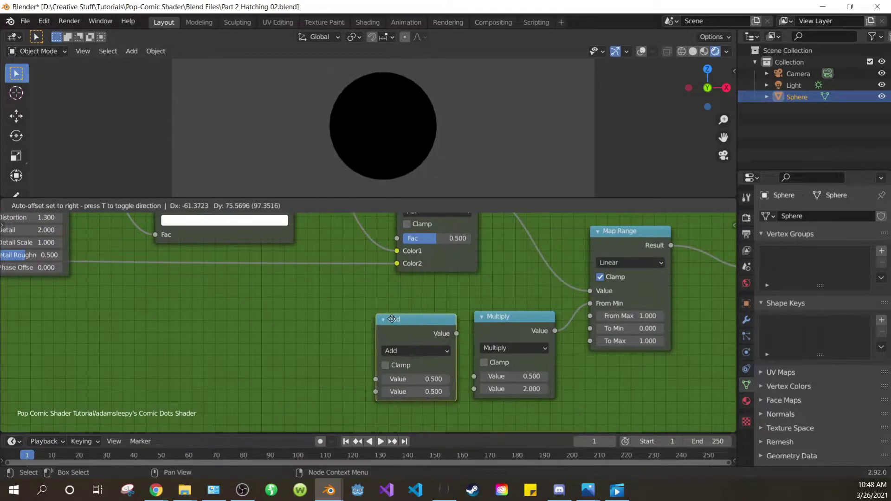
{"action": "left_click", "coordinate": [379, 324]}
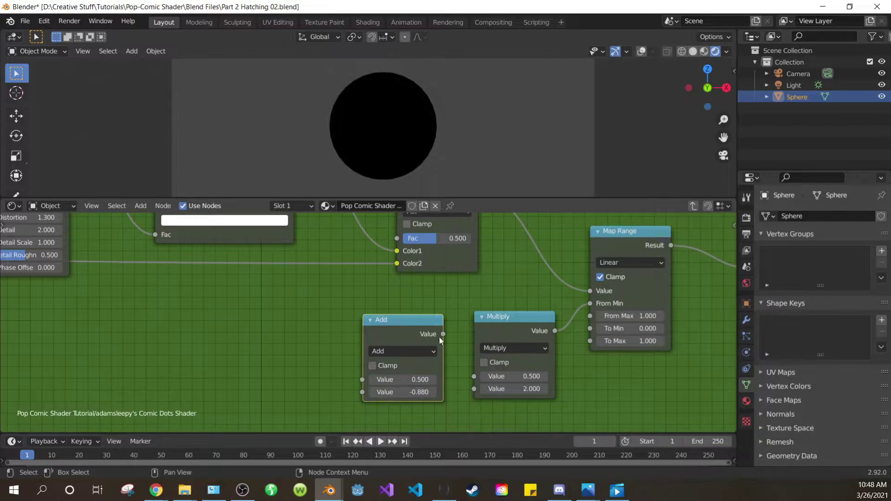
Link the Add node's output to the Multiply node's first value and set Add's first value to 1.000.
{"action": "left_click_drag", "start_coordinate": [443, 334], "coordinate": [473, 376]}
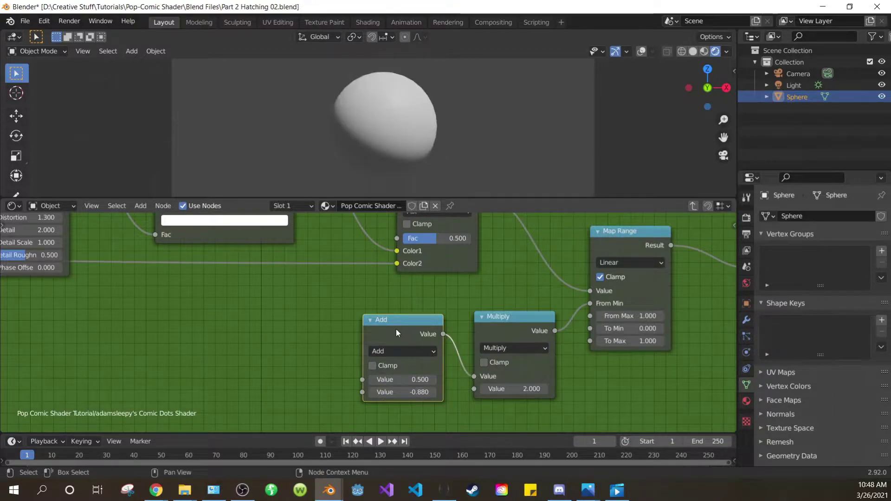
{"action": "left_click", "coordinate": [409, 379]}
{"action": "type", "text": "1"}
{"action": "key", "text": "Return"}
Duplicate the dots frame's lower Group Input node under the hatching nodes and detach the copy from the frame.
{"action": "scroll", "coordinate": [278, 328], "scroll_direction": "down", "scroll_amount": 5}
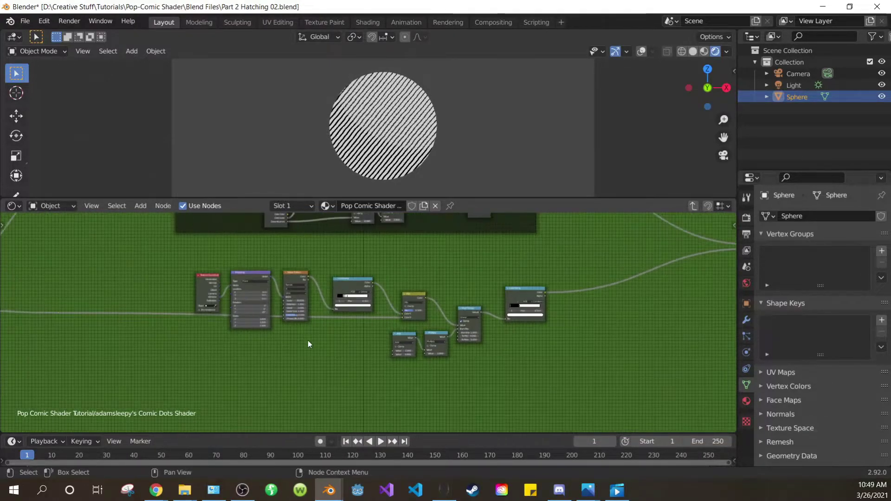
{"action": "key", "text": "ctrl+space"}
{"action": "middle_click_drag", "start_coordinate": [135, 105], "coordinate": [166, 194]}
{"action": "left_click", "coordinate": [331, 187]}
{"action": "key", "text": "shift+d"}
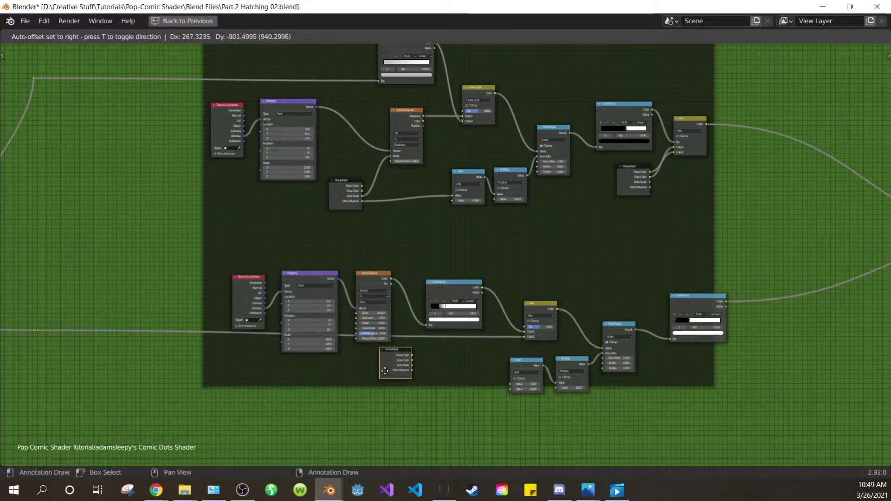
{"action": "left_click", "coordinate": [389, 375]}
{"action": "key", "text": "alt+p"}
Position the copied Group Input node beside the hatching Add node, leaving room for a link.
{"action": "key", "text": "ctrl+space"}
{"action": "middle_click_drag", "start_coordinate": [389, 376], "coordinate": [393, 287]}
{"action": "scroll", "coordinate": [393, 358], "scroll_direction": "up", "scroll_amount": 10}
{"action": "key", "text": "g"}
{"action": "left_click", "coordinate": [475, 359]}
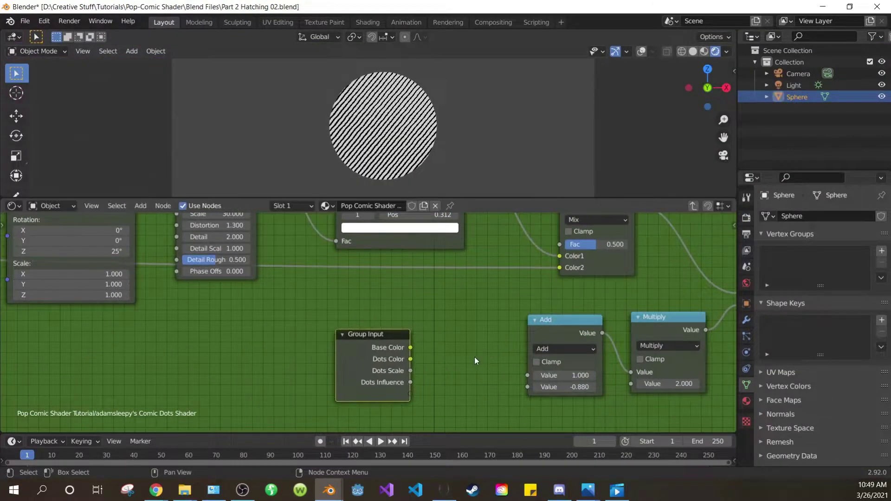
Link the Group Input's Dots Influence to the first value of the hatching Add node.
{"action": "scroll", "coordinate": [464, 362], "scroll_direction": "up", "scroll_amount": 1}
{"action": "left_click_drag", "start_coordinate": [414, 387], "coordinate": [419, 386]}
{"action": "left_click_drag", "start_coordinate": [524, 378], "coordinate": [540, 379]}
Rename the group's Dots Influence input to Hatching/Dots Influence.
{"action": "key", "text": "n"}
{"action": "left_click", "coordinate": [729, 228]}
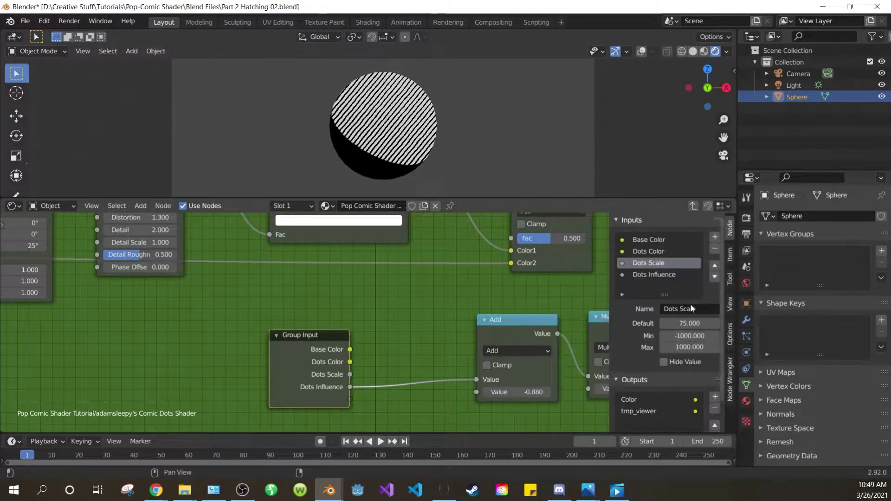
{"action": "left_click", "coordinate": [644, 275]}
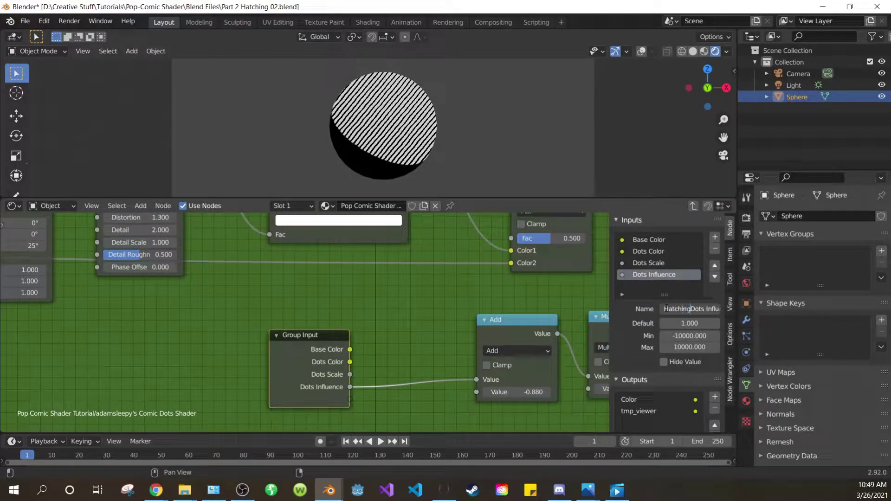
{"action": "key", "text": "Return"}
Leave the node group and lower the Hatching/Dots Influence value on the group node.
{"action": "key", "text": "Tab"}
{"action": "key", "text": "n"}
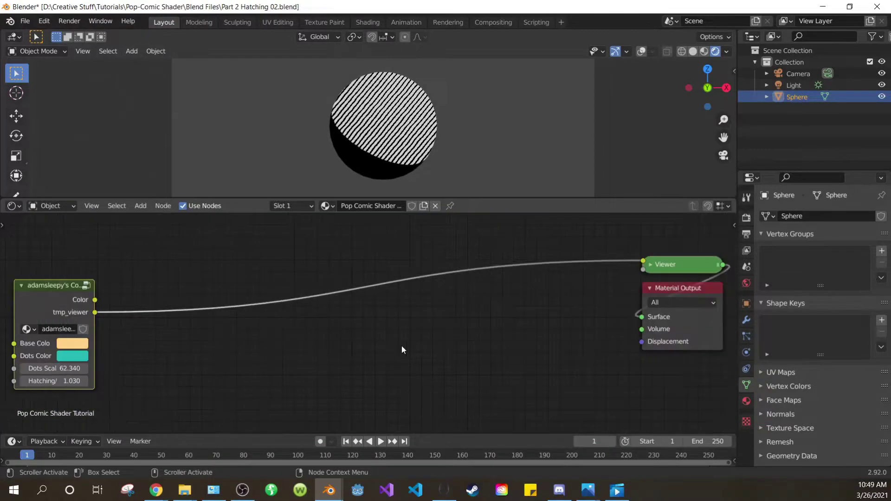
{"action": "key", "text": "KP_Decimal"}
{"action": "left_click_drag", "start_coordinate": [347, 372], "coordinate": [337, 372]}
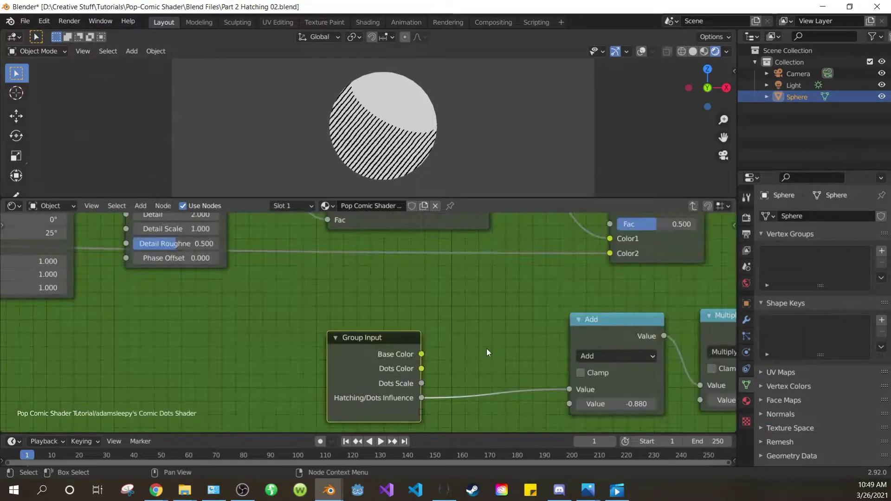
Add a MixRGB node after the constant ColorRamp and link the ramp's Color to its Fac.
{"action": "middle_click_drag", "start_coordinate": [487, 349], "coordinate": [444, 331]}
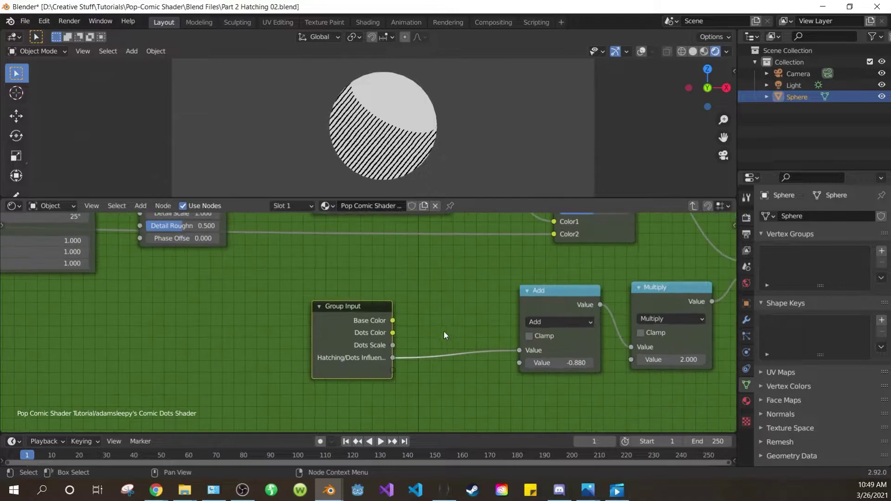
{"action": "scroll", "coordinate": [580, 332], "scroll_direction": "down", "scroll_amount": 5}
{"action": "middle_click_drag", "start_coordinate": [701, 290], "coordinate": [456, 326]}
{"action": "scroll", "coordinate": [456, 326], "scroll_direction": "up", "scroll_amount": 3}
{"action": "left_click", "coordinate": [456, 325]}
{"action": "key", "text": "shift+a"}
{"action": "left_click", "coordinate": [491, 322]}
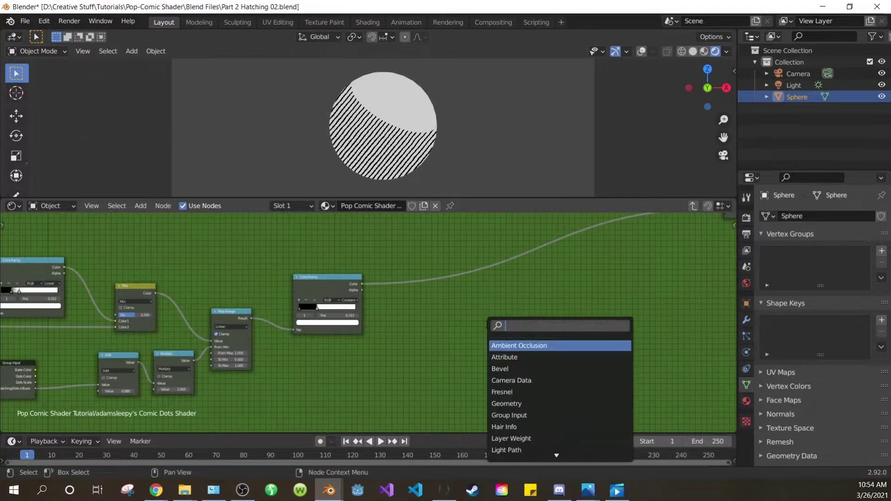
{"action": "type", "text": "mix"}
{"action": "left_click", "coordinate": [492, 355]}
{"action": "left_click", "coordinate": [441, 326]}
{"action": "scroll", "coordinate": [369, 324], "scroll_direction": "up", "scroll_amount": 3}
{"action": "left_click_drag", "start_coordinate": [355, 250], "coordinate": [455, 333]}
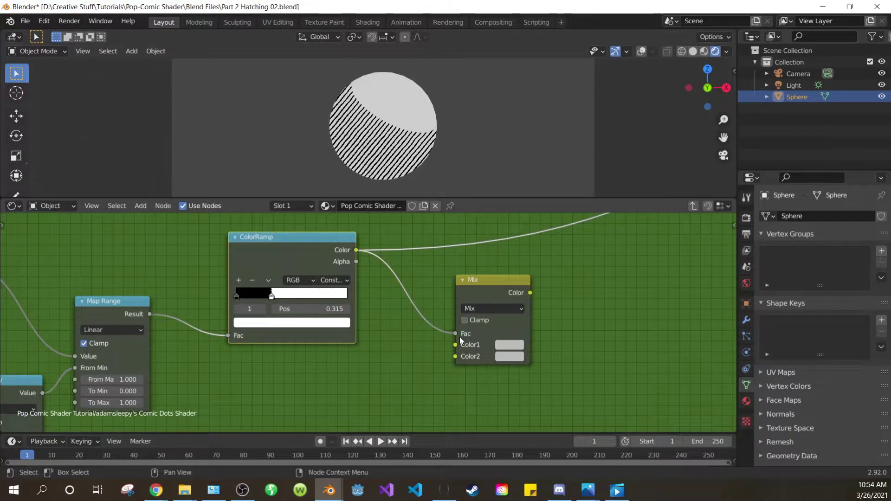
Set the new Mix node's Color1 to black and Color2 to white (FFFFFF), and preview its output.
{"action": "left_click", "coordinate": [514, 346]}
{"action": "mouse_move", "coordinate": [586, 232]}
{"action": "left_mouse_down"}
{"action": "mouse_move", "coordinate": [586, 250]}
{"action": "mouse_move", "coordinate": [586, 220]}
{"action": "left_mouse_up"}
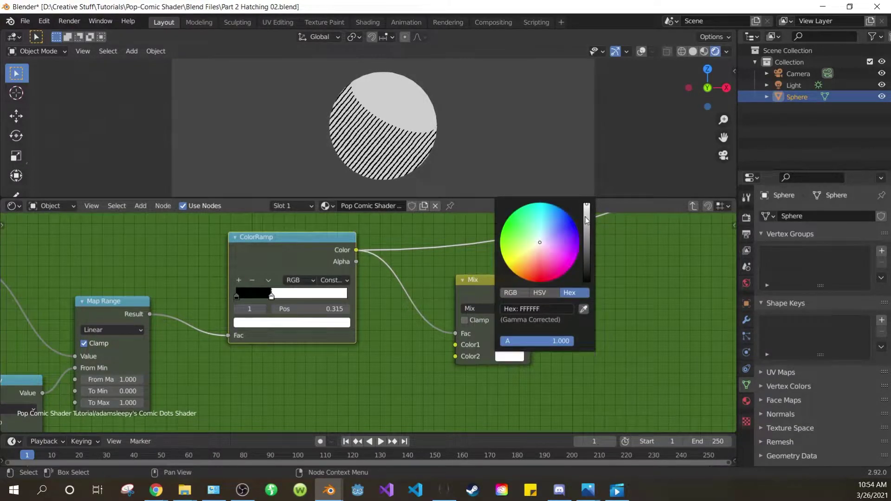
{"action": "scroll", "coordinate": [280, 386], "scroll_direction": "down", "scroll_amount": 3}
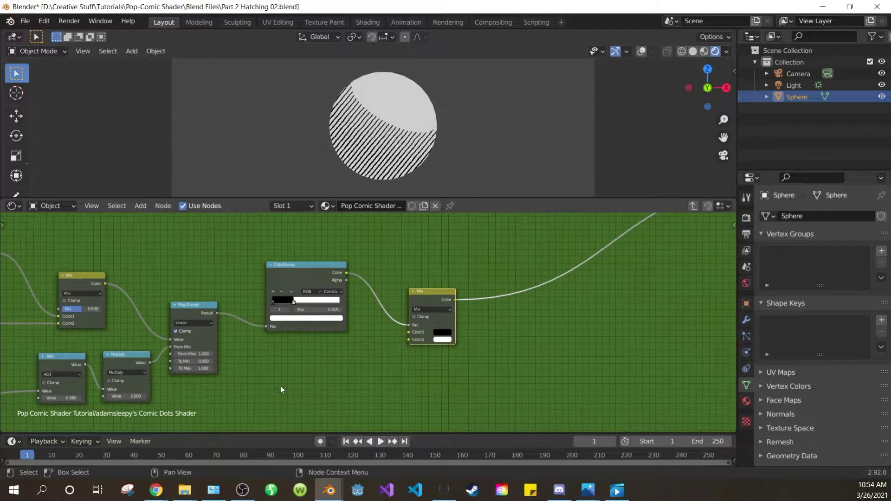
Link the hatching Group Input's Dots Color to Color1 of the new Mix node.
{"action": "middle_click_drag", "start_coordinate": [280, 386], "coordinate": [506, 321]}
{"action": "scroll", "coordinate": [212, 317], "scroll_direction": "down", "scroll_amount": 1}
{"action": "scroll", "coordinate": [213, 317], "scroll_direction": "up", "scroll_amount": 2}
{"action": "mouse_move", "coordinate": [189, 315]}
{"action": "left_mouse_down"}
{"action": "mouse_move", "coordinate": [272, 330]}
{"action": "mouse_move", "coordinate": [639, 260]}
{"action": "mouse_move", "coordinate": [672, 262]}
{"action": "left_mouse_up"}
Rename the group's Dots Color input to Hatching/Dots Color and save the file.
{"action": "key", "text": "n"}
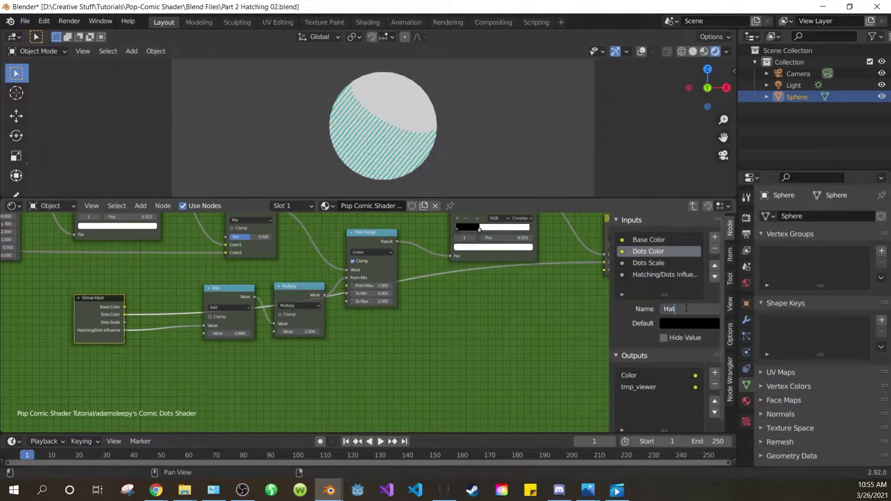
{"action": "key", "text": "Return"}
{"action": "key", "text": "n"}
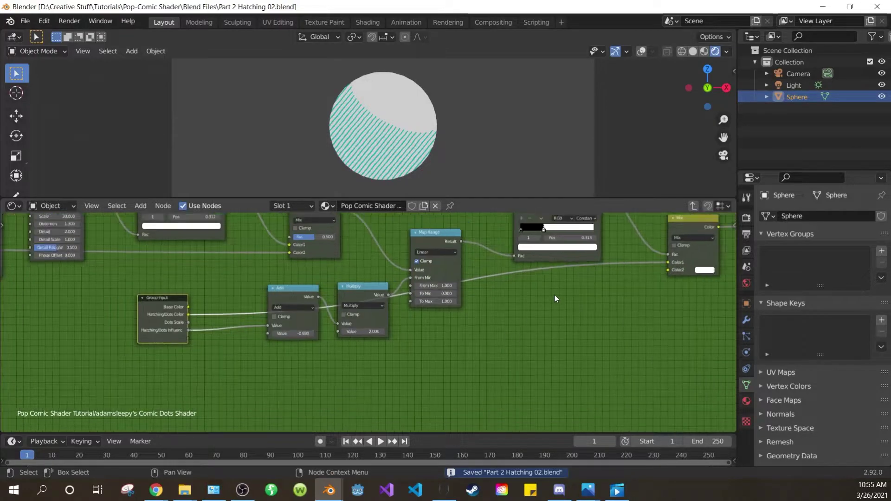
Set the group node's Hatching/Dots Color to black and save the file.
{"action": "key", "text": "Tab"}
{"action": "scroll", "coordinate": [366, 347], "scroll_direction": "up", "scroll_amount": 5}
{"action": "middle_click_drag", "start_coordinate": [366, 347], "coordinate": [234, 359]}
{"action": "left_click", "coordinate": [234, 359]}
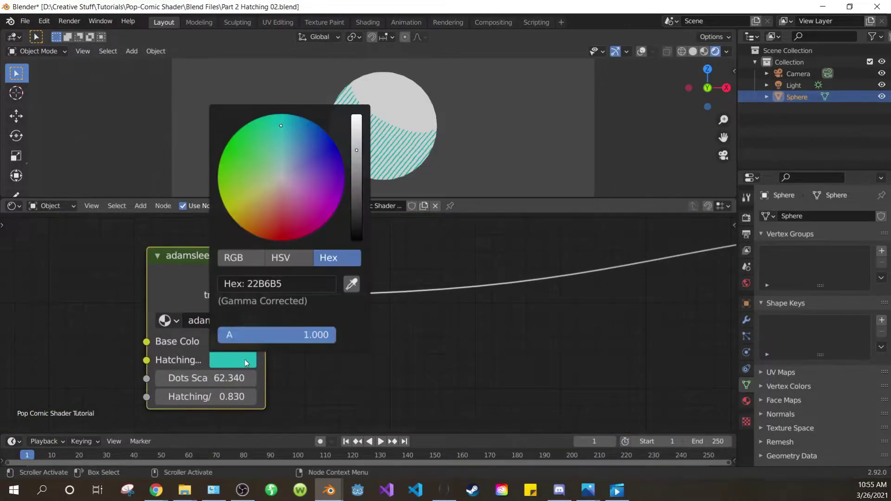
{"action": "left_click_drag", "start_coordinate": [354, 140], "coordinate": [350, 243]}
{"action": "key", "text": "Tab"}
{"action": "scroll", "coordinate": [486, 349], "scroll_direction": "down", "scroll_amount": 5}
{"action": "key", "text": "ctrl+s"}
Maximize the node editor and move the hatching nodes together, further away from the Group Output.
{"action": "scroll", "coordinate": [485, 349], "scroll_direction": "up", "scroll_amount": 2}
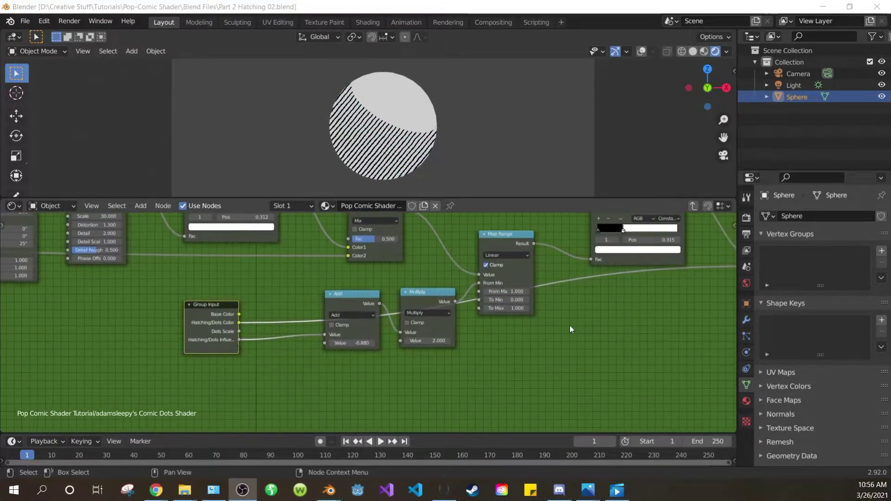
{"action": "middle_click_drag", "start_coordinate": [569, 324], "coordinate": [374, 333]}
{"action": "scroll", "coordinate": [464, 330], "scroll_direction": "down", "scroll_amount": 4}
{"action": "middle_click_drag", "start_coordinate": [534, 265], "coordinate": [518, 338]}
{"action": "key", "text": "ctrl+space"}
{"action": "left_click_drag", "start_coordinate": [593, 377], "coordinate": [51, 275]}
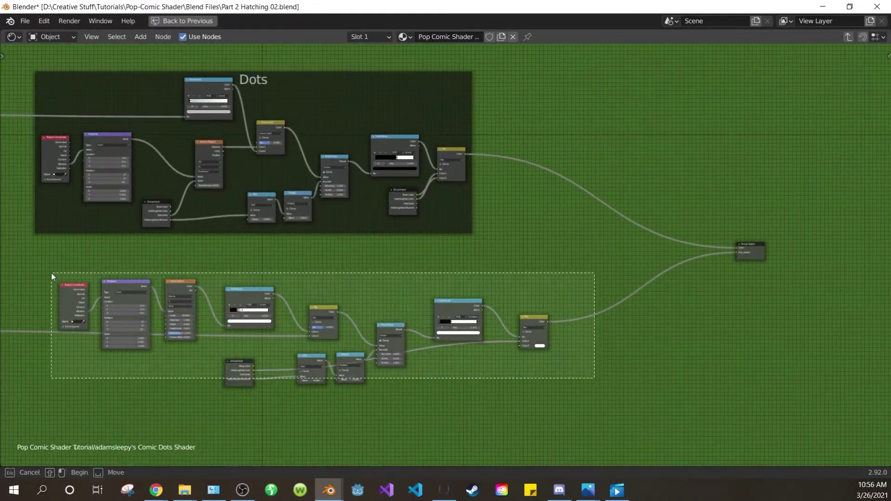
{"action": "key", "text": "g"}
{"action": "left_click", "coordinate": [9, 271]}
Add a MixRGB node before the Group Output, linking the dots Mix to Color1 and the hatching Mix to Color2.
{"action": "scroll", "coordinate": [561, 266], "scroll_direction": "up", "scroll_amount": 4}
{"action": "key", "text": "shift+a"}
{"action": "left_click", "coordinate": [561, 267]}
{"action": "type", "text": "mix"}
{"action": "left_click", "coordinate": [599, 297]}
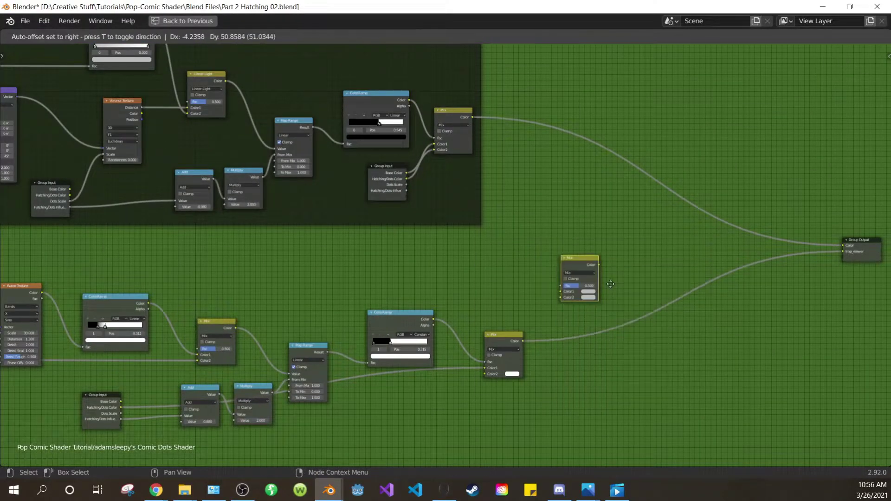
{"action": "left_click", "coordinate": [628, 261]}
{"action": "scroll", "coordinate": [628, 260], "scroll_direction": "up", "scroll_amount": 3}
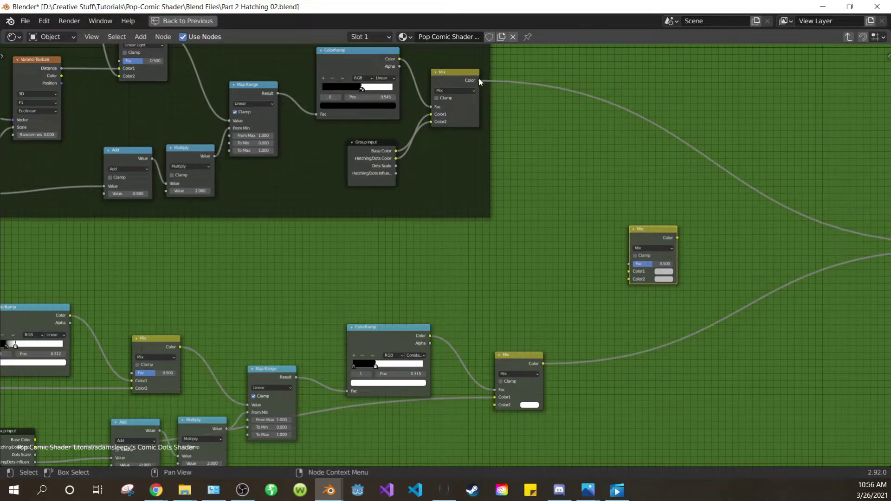
{"action": "left_click_drag", "start_coordinate": [479, 80], "coordinate": [626, 272]}
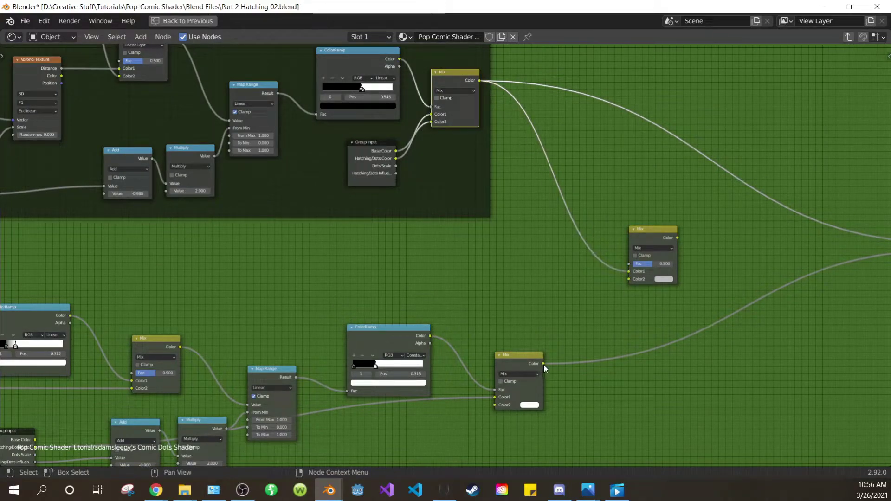
{"action": "left_click_drag", "start_coordinate": [543, 364], "coordinate": [629, 279]}
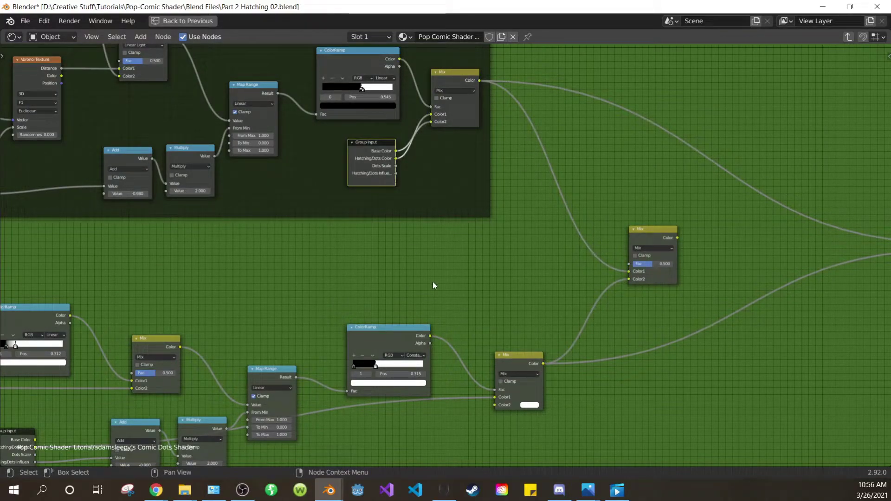
Duplicate the hatching Group Input beside the new Mix node and link its empty socket to the node's Fac.
{"action": "scroll", "coordinate": [293, 355], "scroll_direction": "down", "scroll_amount": 1}
{"action": "middle_click_drag", "start_coordinate": [294, 355], "coordinate": [301, 307]}
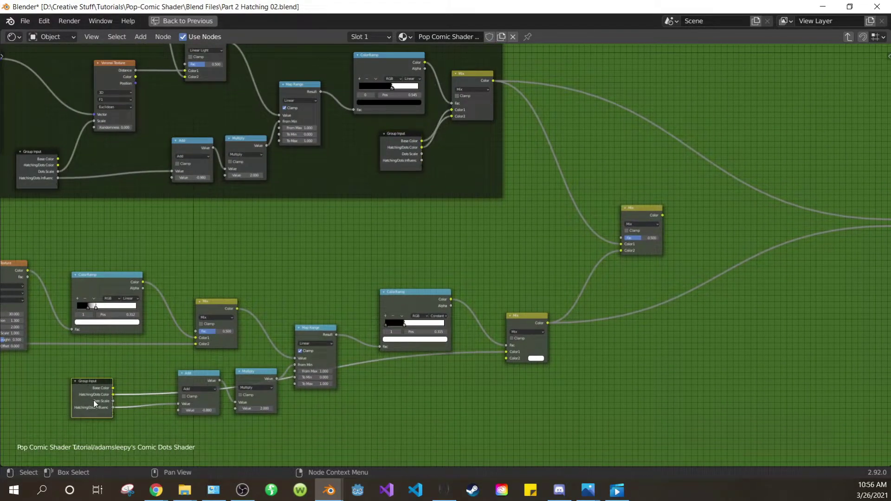
{"action": "left_click_drag", "start_coordinate": [93, 400], "coordinate": [554, 238]}
{"action": "scroll", "coordinate": [638, 278], "scroll_direction": "up", "scroll_amount": 2}
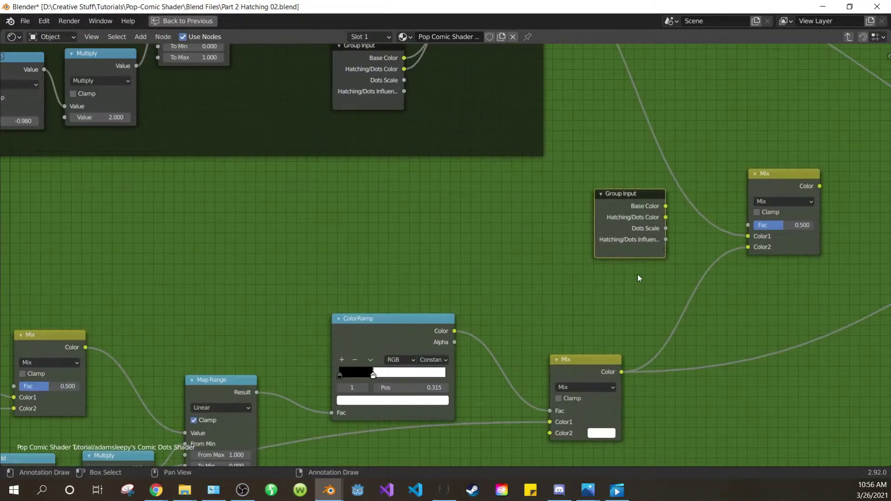
{"action": "middle_click_drag", "start_coordinate": [638, 278], "coordinate": [455, 293]}
{"action": "left_click_drag", "start_coordinate": [561, 243], "coordinate": [564, 240]}
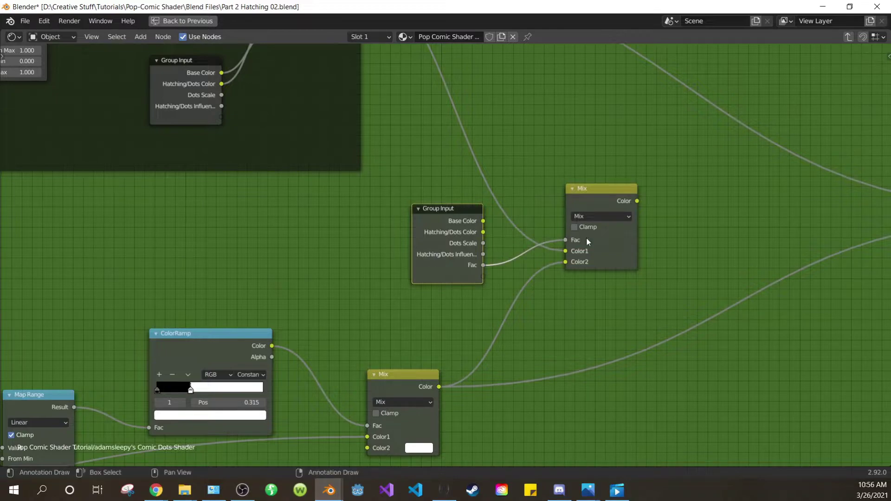
Rename the new Fac group input to - HATCHING/DOTS - and move it above Dots Scale.
{"action": "key", "text": "n"}
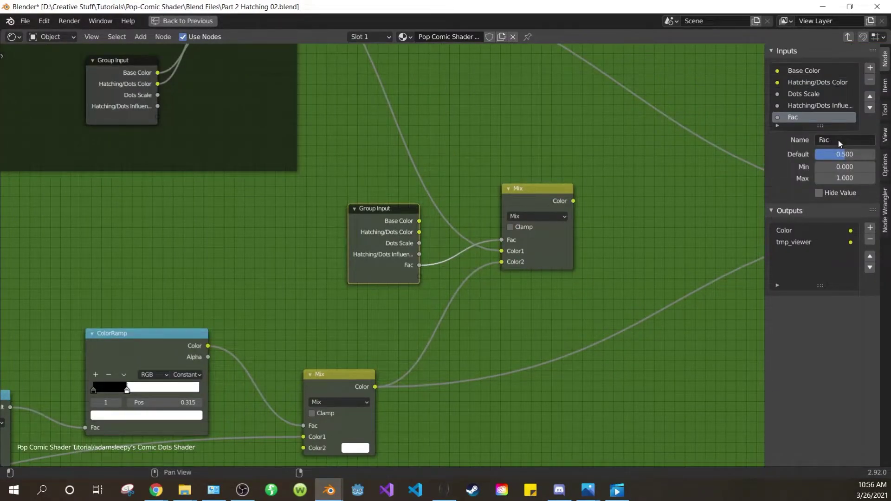
{"action": "left_click", "coordinate": [850, 140]}
{"action": "type", "text": "- HATCHING/DOTS -"}
{"action": "key", "text": "Return"}
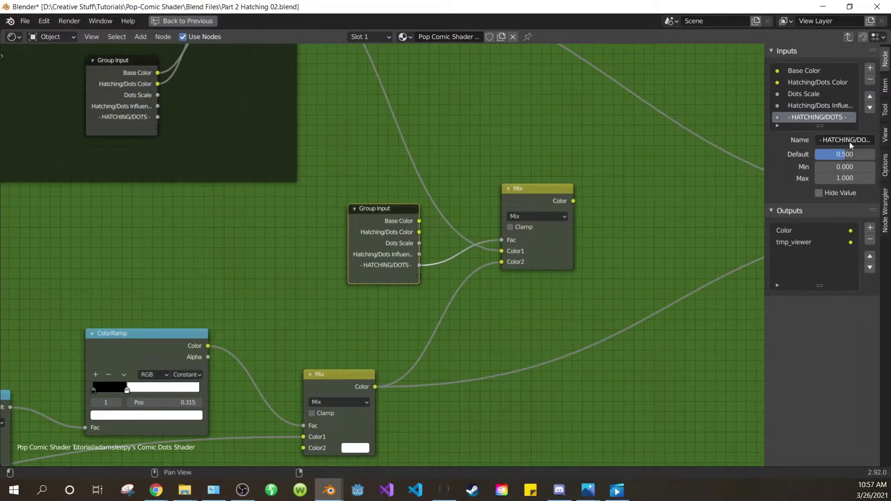
{"action": "left_click", "coordinate": [868, 98]}
{"action": "left_click", "coordinate": [869, 98]}
Rename the Base Color group input to - COLOR - and save the file.
{"action": "left_click", "coordinate": [799, 70]}
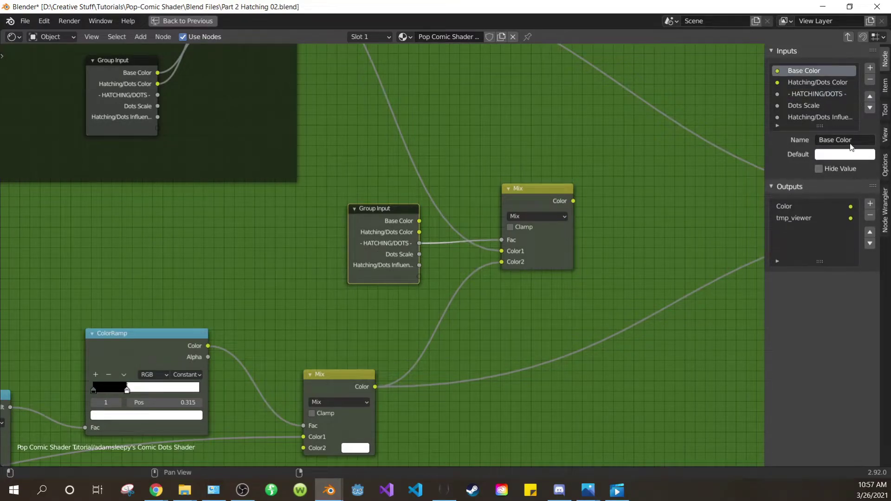
{"action": "key", "text": "Return"}
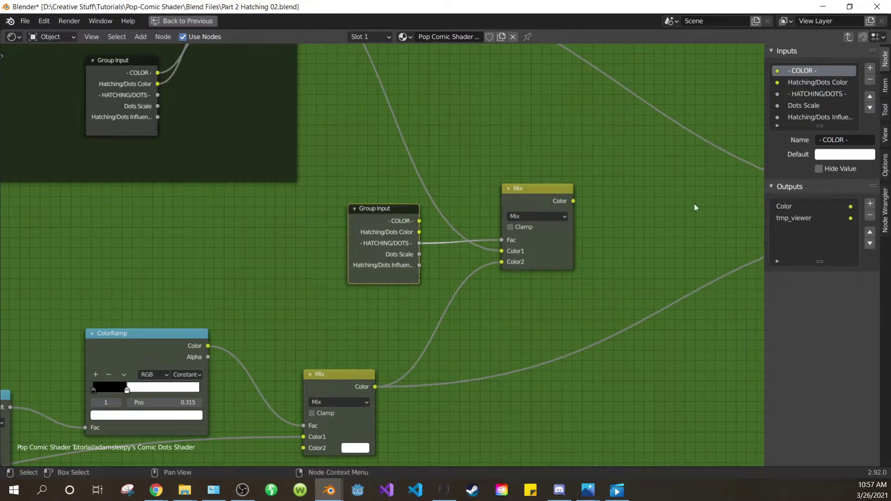
{"action": "key", "text": "ctrl+s"}
Preview the new Mix node's output and set the group node's - HATCHING/DOTS - value to 0.
{"action": "key", "text": "n"}
{"action": "left_click", "coordinate": [619, 252], "text": "ctrl+shift"}
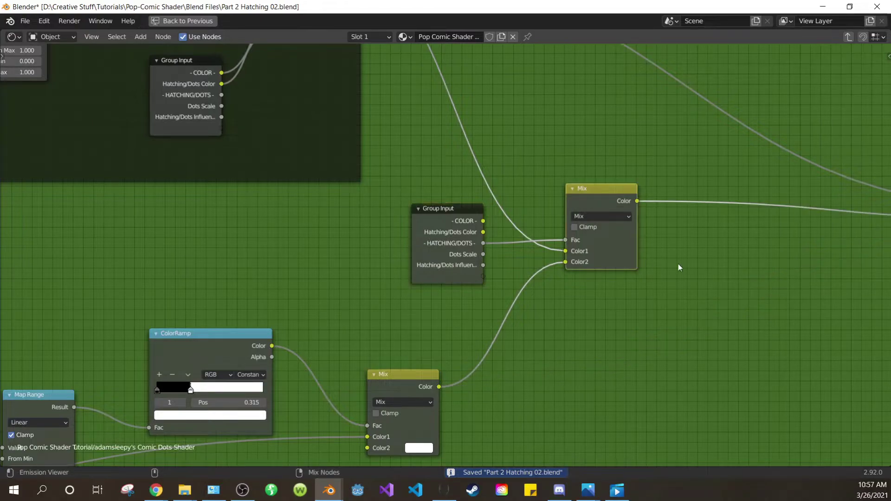
{"action": "key", "text": "ctrl+space"}
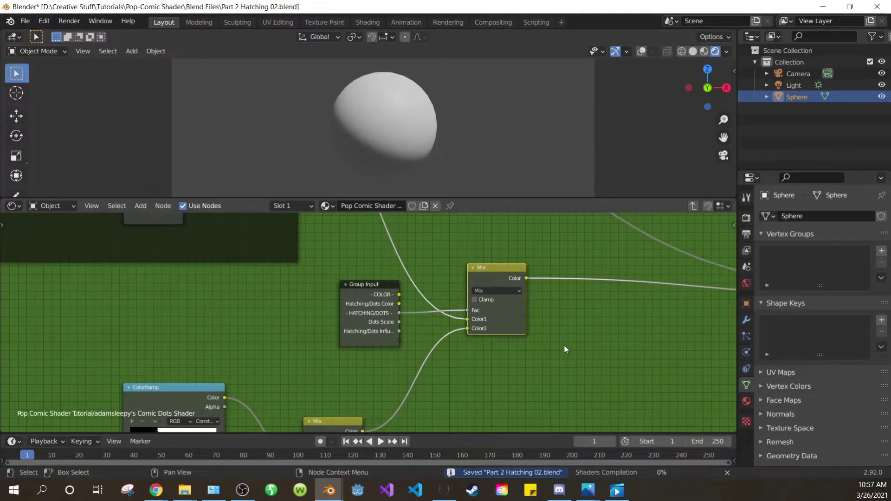
{"action": "key", "text": "Tab"}
{"action": "scroll", "coordinate": [432, 353], "scroll_direction": "up", "scroll_amount": 4}
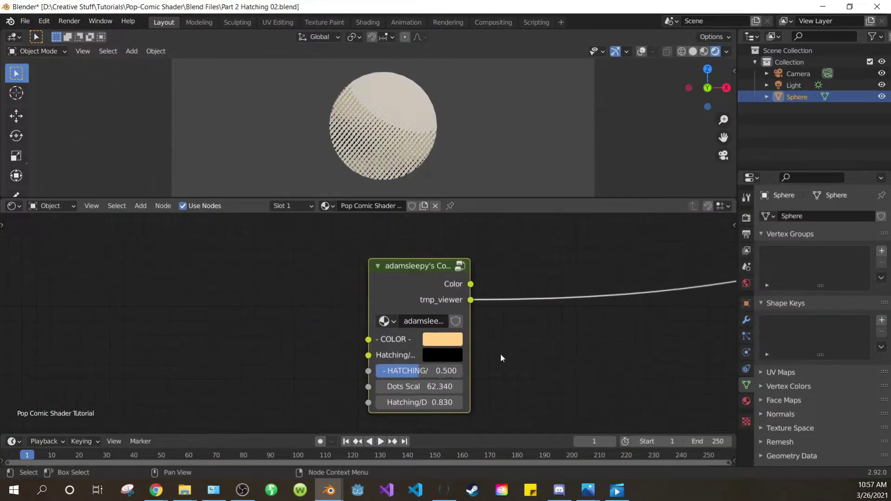
{"action": "mouse_move", "coordinate": [419, 371]}
{"action": "left_mouse_down"}
{"action": "mouse_move", "coordinate": [376, 371]}
{"action": "mouse_move", "coordinate": [462, 371]}
{"action": "mouse_move", "coordinate": [377, 371]}
{"action": "left_mouse_up"}
Try linking the hatching Group Input's - COLOR - to Color2 of the hatching Mix node.
{"action": "key", "text": "Tab"}
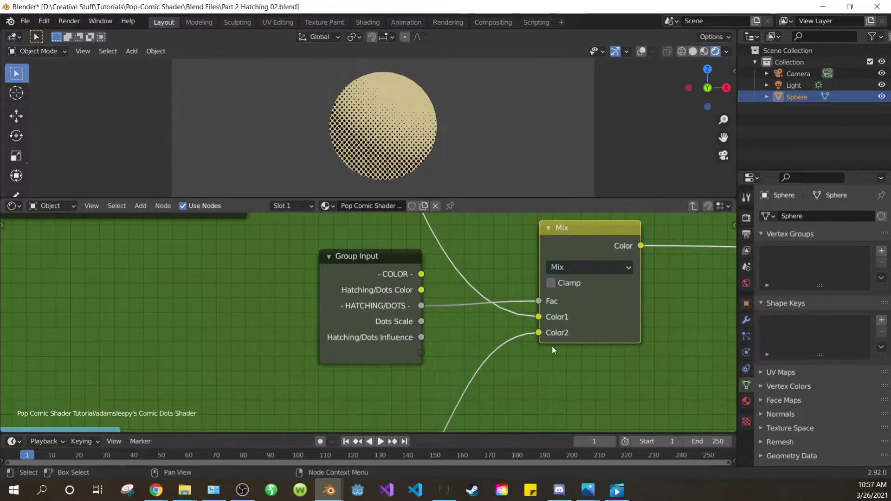
{"action": "scroll", "coordinate": [435, 365], "scroll_direction": "down", "scroll_amount": 8}
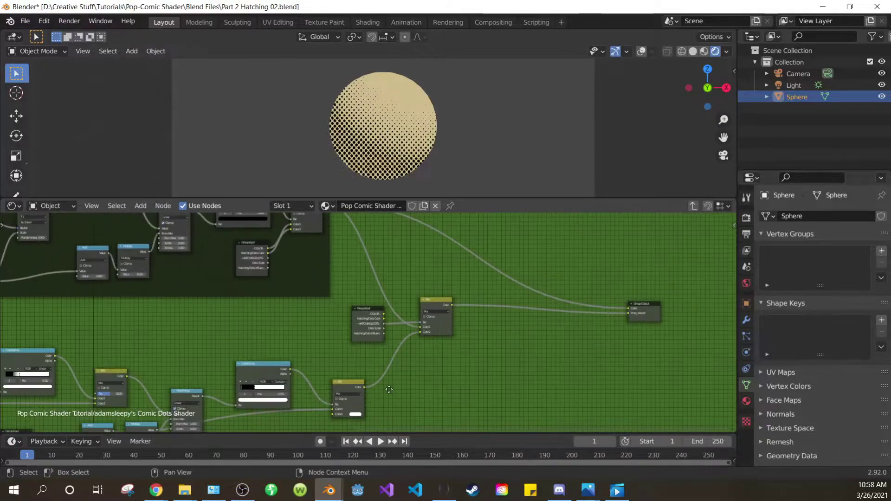
{"action": "scroll", "coordinate": [160, 344], "scroll_direction": "up", "scroll_amount": 4}
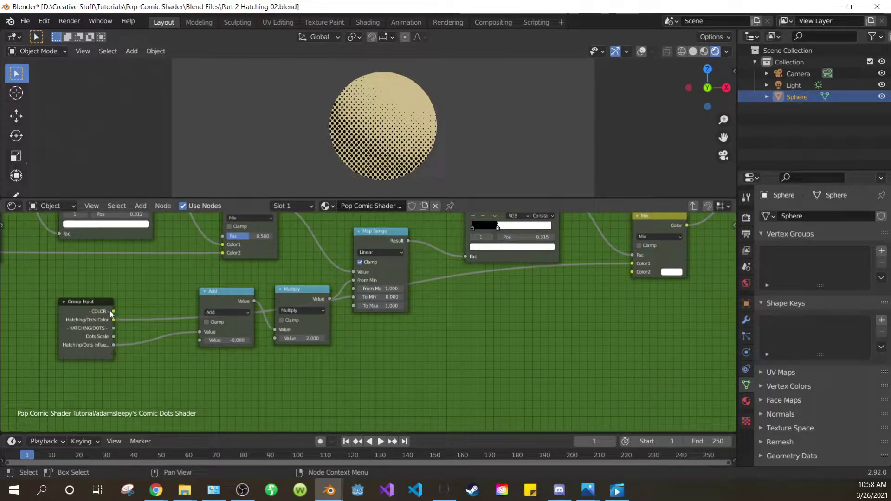
{"action": "left_click_drag", "start_coordinate": [114, 313], "coordinate": [632, 272]}
{"action": "key", "text": "Tab"}
{"action": "scroll", "coordinate": [603, 333], "scroll_direction": "up", "scroll_amount": 5}
{"action": "mouse_move", "coordinate": [376, 364]}
{"action": "left_mouse_down"}
{"action": "mouse_move", "coordinate": [448, 364]}
{"action": "mouse_move", "coordinate": [373, 358]}
{"action": "left_mouse_up"}
{"action": "key", "text": "Tab"}
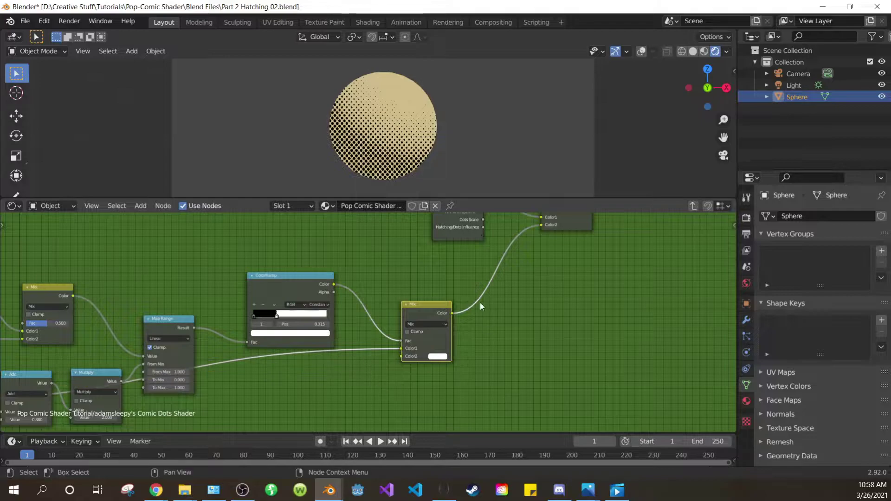
Disconnect the Group Input links from Color1 and Color2 of the dots Mix node.
{"action": "scroll", "coordinate": [469, 292], "scroll_direction": "down", "scroll_amount": 3}
{"action": "middle_click_drag", "start_coordinate": [428, 268], "coordinate": [478, 433]}
{"action": "scroll", "coordinate": [509, 279], "scroll_direction": "up", "scroll_amount": 3}
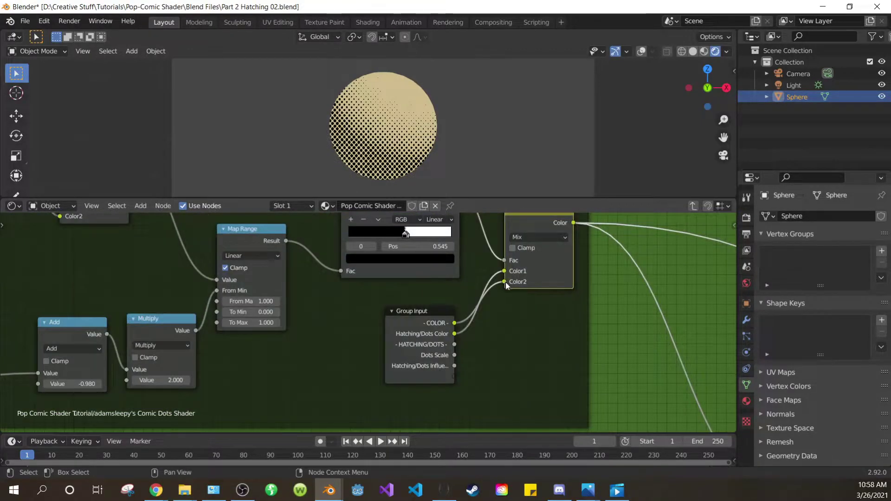
{"action": "left_click_drag", "start_coordinate": [506, 283], "coordinate": [475, 361]}
{"action": "scroll", "coordinate": [483, 317], "scroll_direction": "down", "scroll_amount": 4}
{"action": "middle_click_drag", "start_coordinate": [368, 334], "coordinate": [545, 320]}
{"action": "left_click_drag", "start_coordinate": [647, 270], "coordinate": [629, 278]}
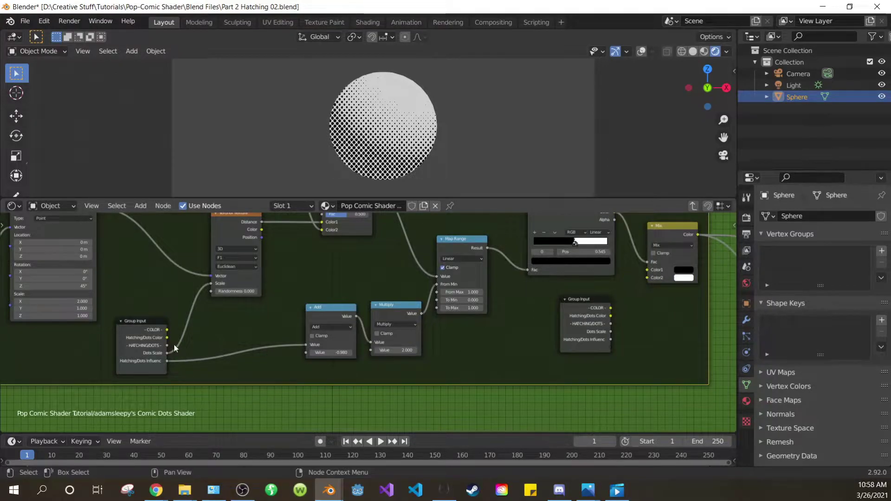
Link Hatching/Dots Color from the remaining dots Group Input to the Mix's Color1, then delete the spare Group Input and save.
{"action": "mouse_move", "coordinate": [168, 338]}
{"action": "left_mouse_down"}
{"action": "mouse_move", "coordinate": [591, 309]}
{"action": "mouse_move", "coordinate": [645, 273]}
{"action": "left_mouse_up"}
{"action": "left_click", "coordinate": [577, 311]}
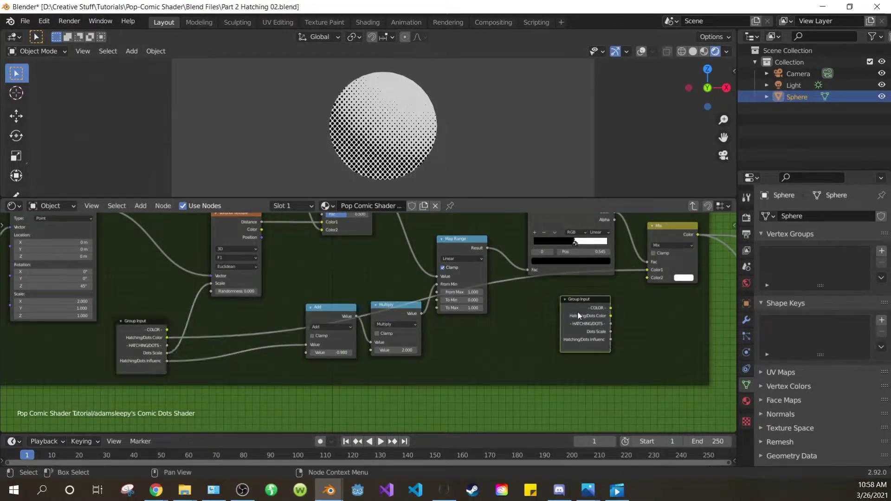
{"action": "key", "text": "x"}
{"action": "key", "text": "ctrl+s"}
Duplicate the Mix node that blends dots and hatching, placing the copy nearer the Group Output.
{"action": "scroll", "coordinate": [580, 312], "scroll_direction": "down", "scroll_amount": 4}
{"action": "middle_click_drag", "start_coordinate": [580, 312], "coordinate": [456, 288]}
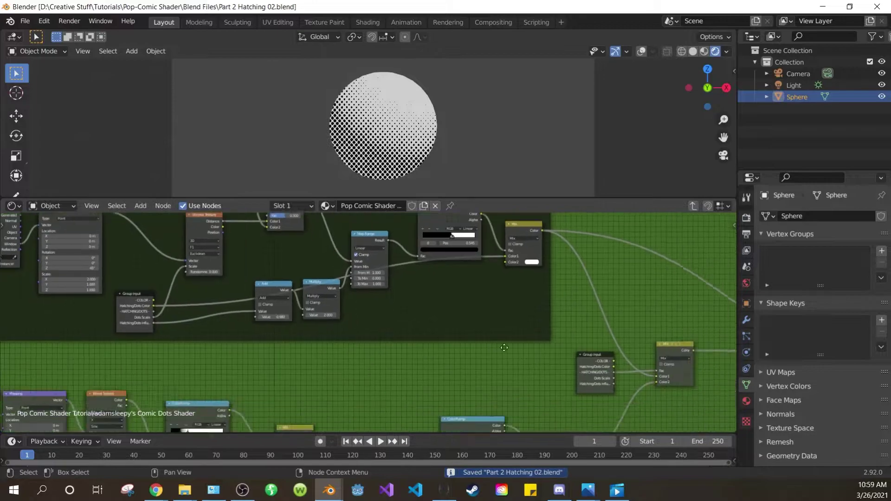
{"action": "middle_click_drag", "start_coordinate": [724, 399], "coordinate": [411, 340]}
{"action": "scroll", "coordinate": [394, 332], "scroll_direction": "up", "scroll_amount": 3}
{"action": "left_click", "coordinate": [378, 320]}
{"action": "scroll", "coordinate": [380, 319], "scroll_direction": "up", "scroll_amount": 1}
{"action": "key", "text": "shift+d"}
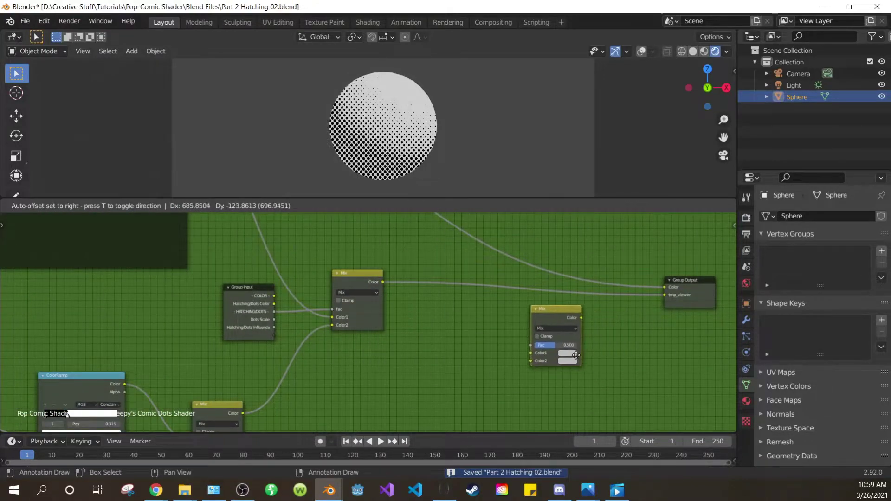
{"action": "left_click", "coordinate": [567, 351]}
{"action": "scroll", "coordinate": [474, 351], "scroll_direction": "up", "scroll_amount": 1}
{"action": "scroll", "coordinate": [432, 311], "scroll_direction": "up", "scroll_amount": 2}
Link the blending Mix's Color to the copy's Color1 and set the copy to Multiply with Fac 1.
{"action": "left_click_drag", "start_coordinate": [389, 262], "coordinate": [587, 366]}
{"action": "left_click", "coordinate": [651, 328]}
{"action": "left_click", "coordinate": [638, 317]}
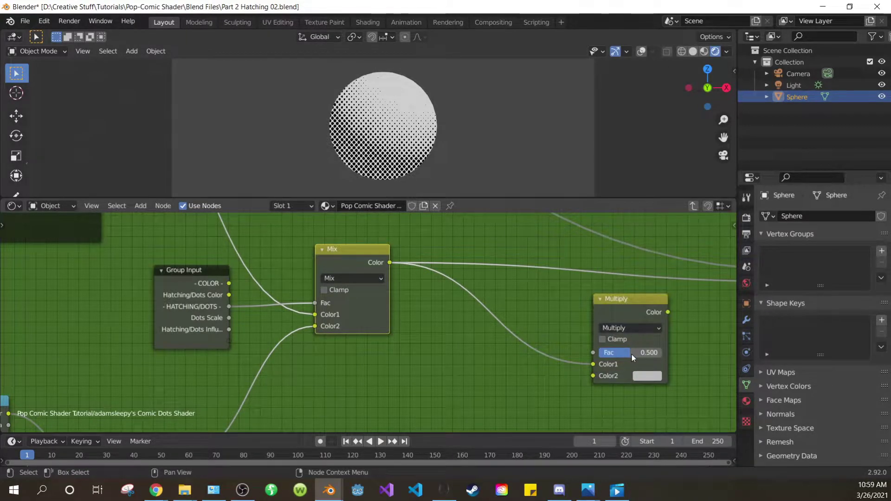
{"action": "scroll", "coordinate": [444, 317], "scroll_direction": "down", "scroll_amount": 2}
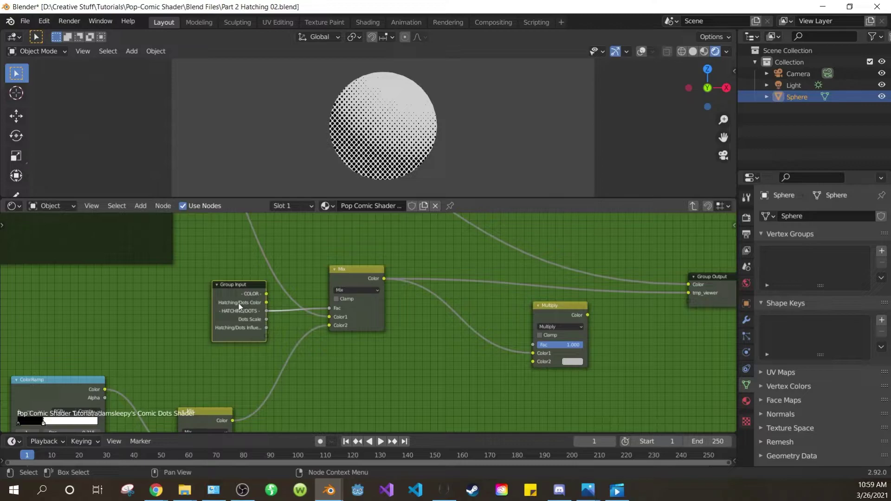
Duplicate the Group Input beside the Multiply node, link its - COLOR - to Color2 and tidy both nodes' placement.
{"action": "left_click", "coordinate": [238, 303]}
{"action": "key", "text": "shift+d"}
{"action": "left_click", "coordinate": [469, 338]}
{"action": "scroll", "coordinate": [498, 334], "scroll_direction": "up", "scroll_amount": 2}
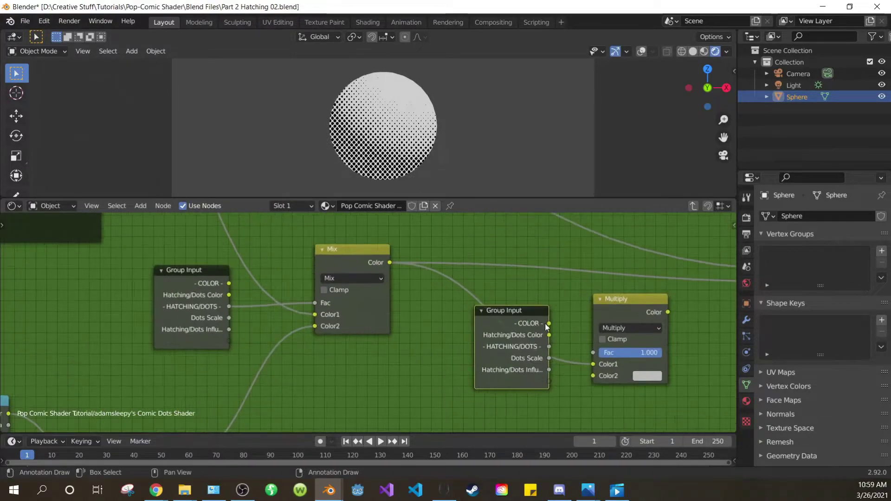
{"action": "left_click_drag", "start_coordinate": [550, 325], "coordinate": [594, 376]}
{"action": "left_click_drag", "start_coordinate": [636, 310], "coordinate": [630, 275]}
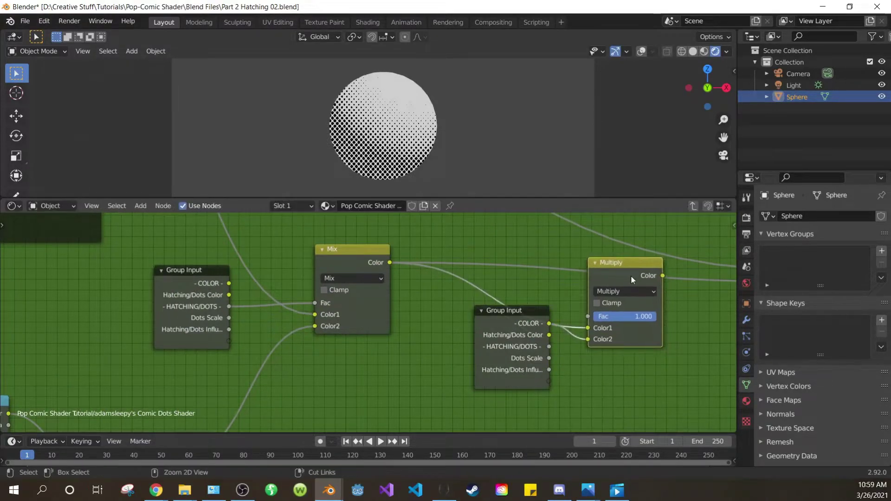
{"action": "left_click_drag", "start_coordinate": [522, 324], "coordinate": [530, 289]}
Preview the Multiply node and link its Color to the Group Output's Color.
{"action": "middle_click_drag", "start_coordinate": [663, 297], "coordinate": [499, 278]}
{"action": "scroll", "coordinate": [498, 277], "scroll_direction": "down", "scroll_amount": 2}
{"action": "scroll", "coordinate": [497, 278], "scroll_direction": "up", "scroll_amount": 1}
{"action": "left_click_drag", "start_coordinate": [480, 261], "coordinate": [513, 262]}
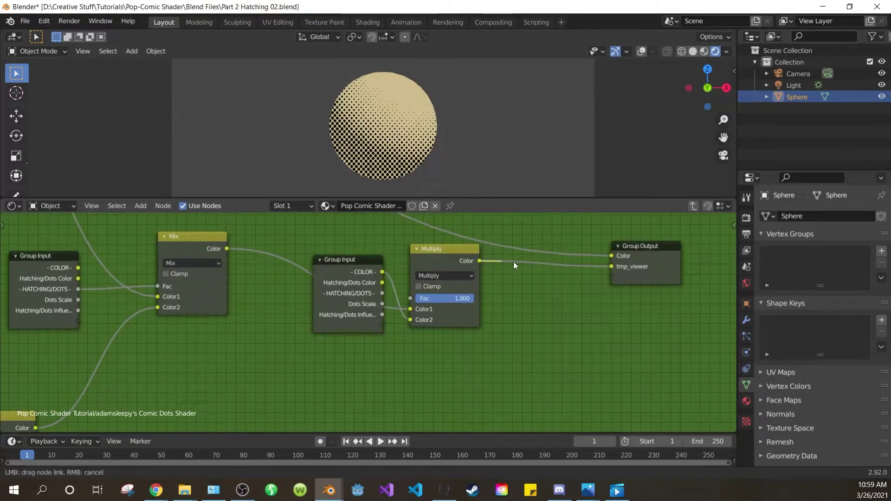
{"action": "left_click_drag", "start_coordinate": [629, 261], "coordinate": [623, 256]}
Test the group node's - HATCHING/DOTS - value by sliding it up and back to 0, and save the file.
{"action": "key", "text": "Tab"}
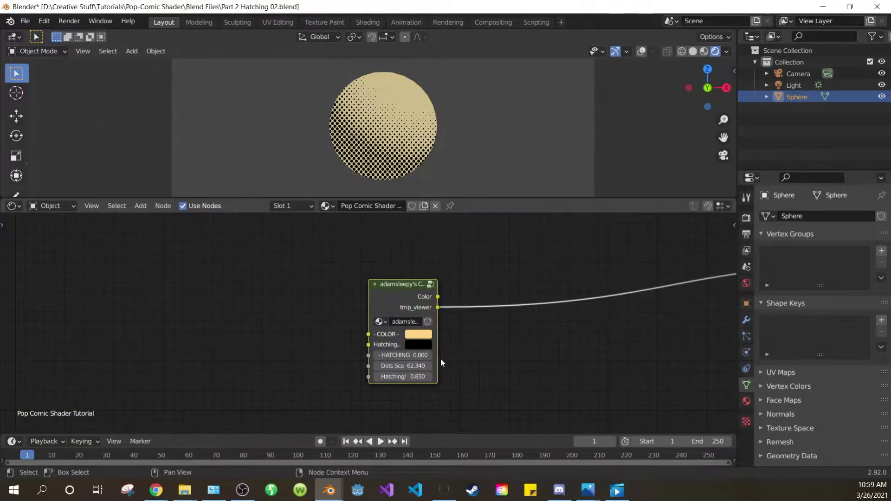
{"action": "scroll", "coordinate": [441, 358], "scroll_direction": "up", "scroll_amount": 3}
{"action": "left_click_drag", "start_coordinate": [422, 384], "coordinate": [531, 383]}
{"action": "left_click_drag", "start_coordinate": [464, 383], "coordinate": [421, 383]}
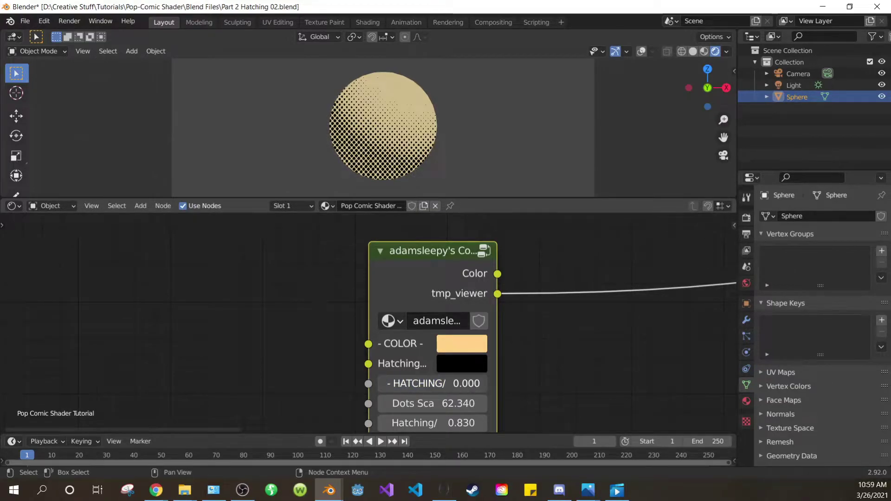
{"action": "key", "text": "Tab"}
{"action": "key", "text": "ctrl+s"}
Move the hatching Group Input node away from the Add node to beneath the Mapping node.
{"action": "scroll", "coordinate": [286, 338], "scroll_direction": "down", "scroll_amount": 3}
{"action": "middle_click_drag", "start_coordinate": [298, 352], "coordinate": [666, 271]}
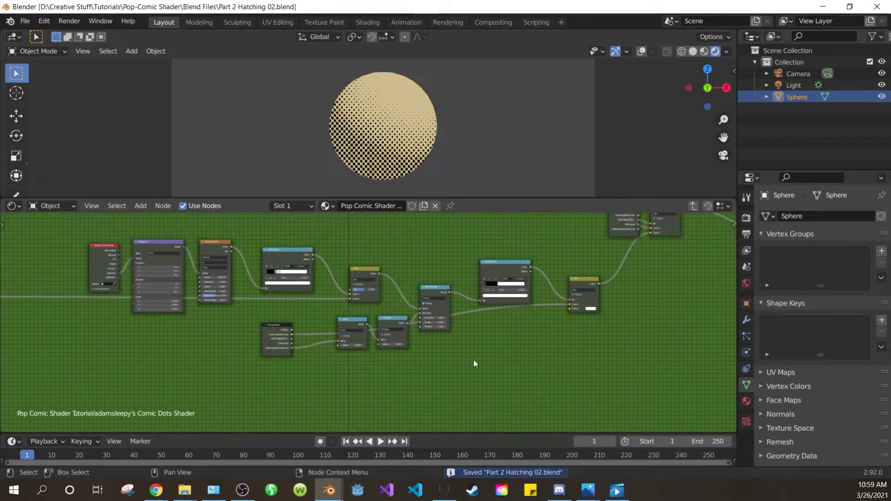
{"action": "scroll", "coordinate": [473, 363], "scroll_direction": "down", "scroll_amount": 1}
{"action": "scroll", "coordinate": [335, 375], "scroll_direction": "up", "scroll_amount": 9}
{"action": "middle_click_drag", "start_coordinate": [260, 307], "coordinate": [416, 308]}
{"action": "scroll", "coordinate": [369, 356], "scroll_direction": "down", "scroll_amount": 3}
{"action": "middle_click_drag", "start_coordinate": [369, 355], "coordinate": [505, 348]}
{"action": "left_click_drag", "start_coordinate": [576, 339], "coordinate": [589, 332]}
{"action": "scroll", "coordinate": [505, 380], "scroll_direction": "up", "scroll_amount": 5}
{"action": "middle_click_drag", "start_coordinate": [505, 380], "coordinate": [387, 382]}
{"action": "left_click_drag", "start_coordinate": [548, 329], "coordinate": [265, 338]}
{"action": "scroll", "coordinate": [376, 337], "scroll_direction": "down", "scroll_amount": 2}
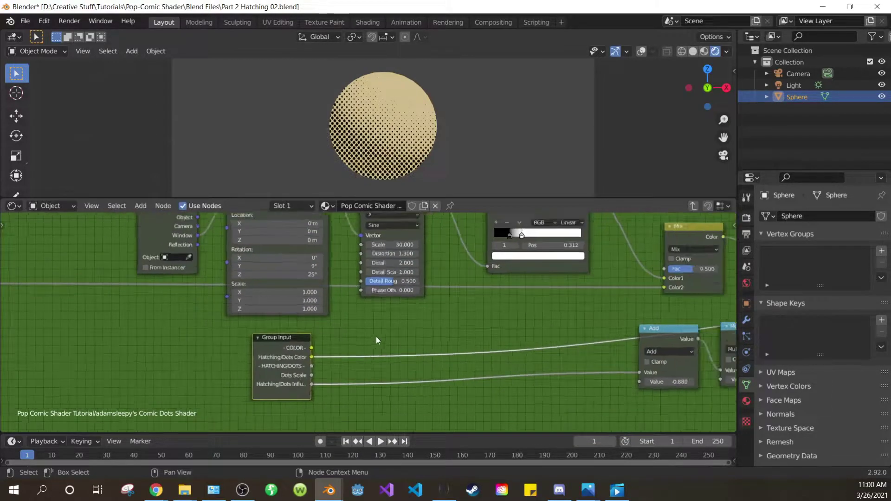
Expose the Wave Texture's Scale as a new input on the Group Input under the Mapping node, named "Hatching Scale".
{"action": "scroll", "coordinate": [377, 340], "scroll_direction": "down", "scroll_amount": 1}
{"action": "scroll", "coordinate": [416, 412], "scroll_direction": "up", "scroll_amount": 2}
{"action": "left_click_drag", "start_coordinate": [417, 409], "coordinate": [467, 327]}
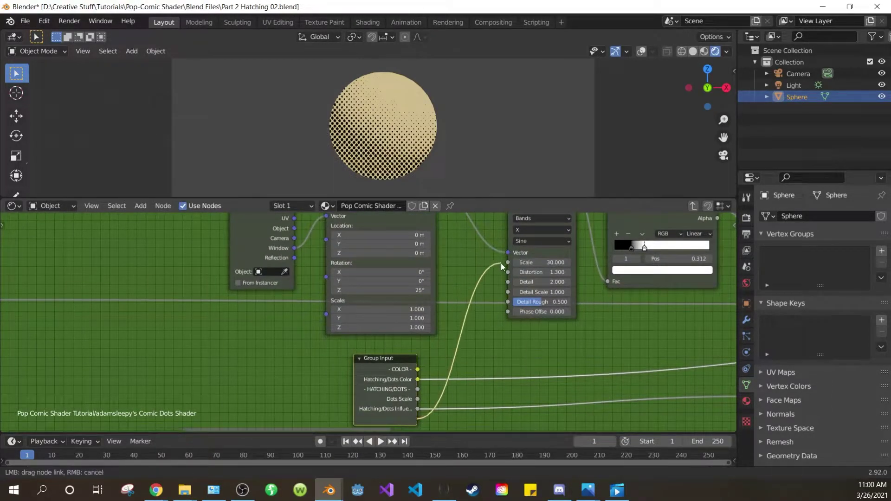
{"action": "left_click_drag", "start_coordinate": [501, 263], "coordinate": [507, 263]}
{"action": "key", "text": "n"}
{"action": "left_click", "coordinate": [691, 309]}
{"action": "type", "text": "Hatc"}
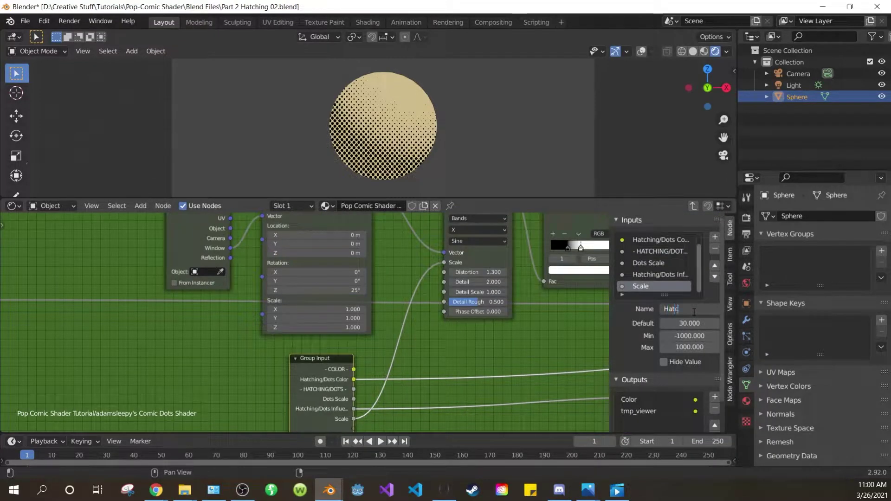
{"action": "type", "text": "hing Scale"}
{"action": "key", "text": "Return"}
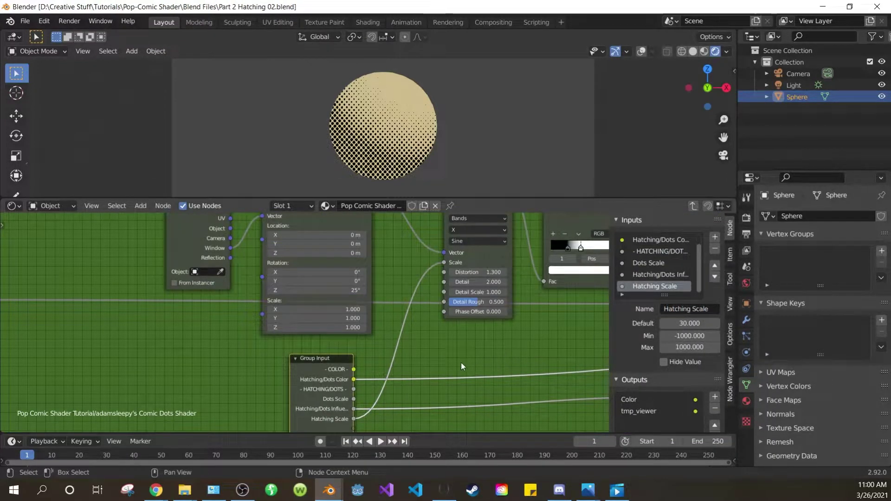
Shift the hatching Group Input aside and expose the Mapping node's Rotation as a new input named "Hatching Roatation".
{"action": "scroll", "coordinate": [444, 382], "scroll_direction": "down", "scroll_amount": 1}
{"action": "middle_click_drag", "start_coordinate": [444, 382], "coordinate": [567, 366]}
{"action": "scroll", "coordinate": [434, 365], "scroll_direction": "down", "scroll_amount": 2}
{"action": "scroll", "coordinate": [570, 372], "scroll_direction": "up", "scroll_amount": 3}
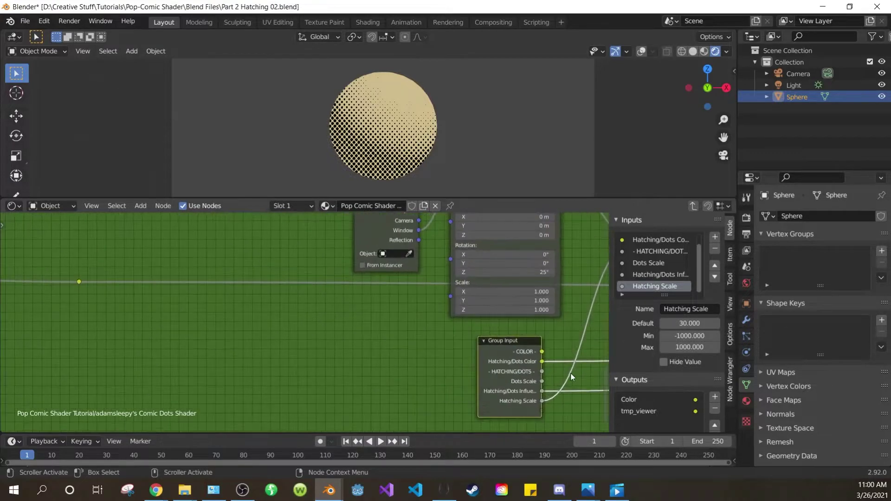
{"action": "key", "text": "g"}
{"action": "left_click", "coordinate": [418, 378]}
{"action": "left_click_drag", "start_coordinate": [405, 397], "coordinate": [450, 258]}
{"action": "left_click", "coordinate": [656, 286]}
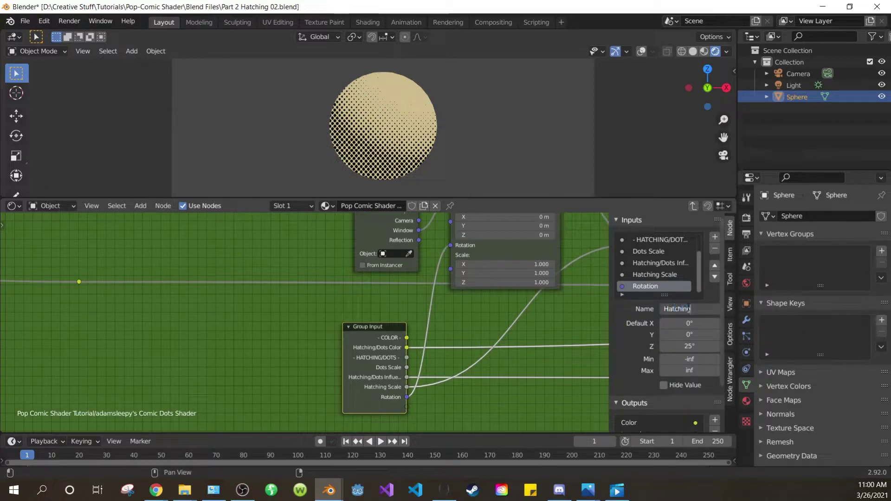
{"action": "left_click", "coordinate": [690, 308]}
{"action": "type", "text": "Hatching Roat"}
{"action": "type", "text": "ation"}
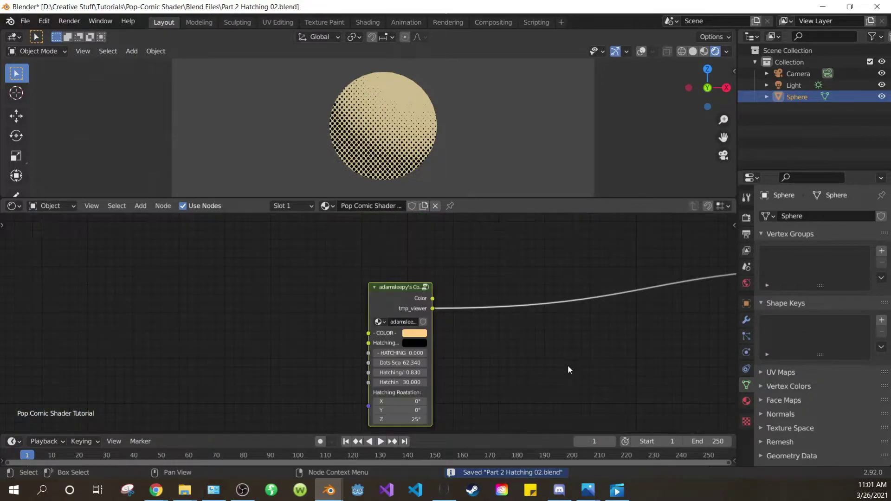
Widen the group node so its labels are readable and slide - HATCHING/DOTS - to 1.000.
{"action": "scroll", "coordinate": [534, 367], "scroll_direction": "up", "scroll_amount": 5}
{"action": "middle_click_drag", "start_coordinate": [500, 369], "coordinate": [468, 319]}
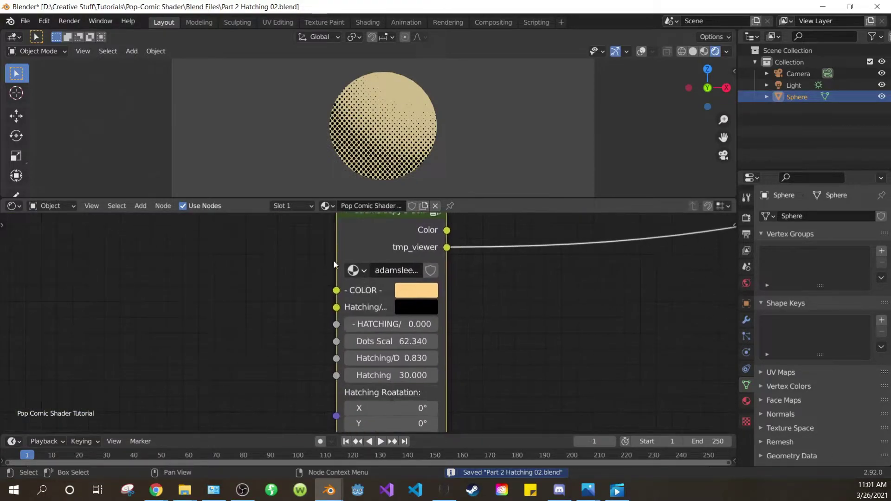
{"action": "left_click_drag", "start_coordinate": [333, 260], "coordinate": [253, 261]}
{"action": "left_click_drag", "start_coordinate": [338, 324], "coordinate": [436, 324]}
{"action": "scroll", "coordinate": [424, 316], "scroll_direction": "down", "scroll_amount": 2}
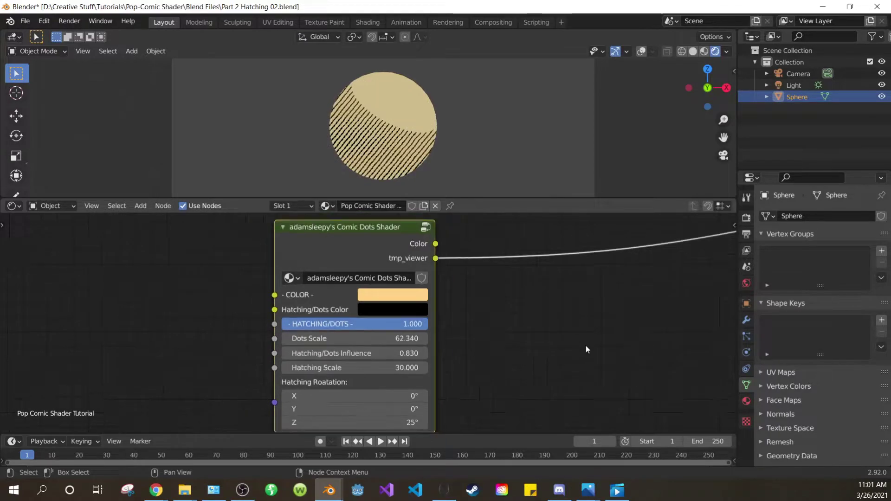
Swap the Color1 and Color2 links on the Mix node driven by - HATCHING/DOTS - inside the group.
{"action": "key", "text": "Tab"}
{"action": "scroll", "coordinate": [525, 330], "scroll_direction": "down", "scroll_amount": 4}
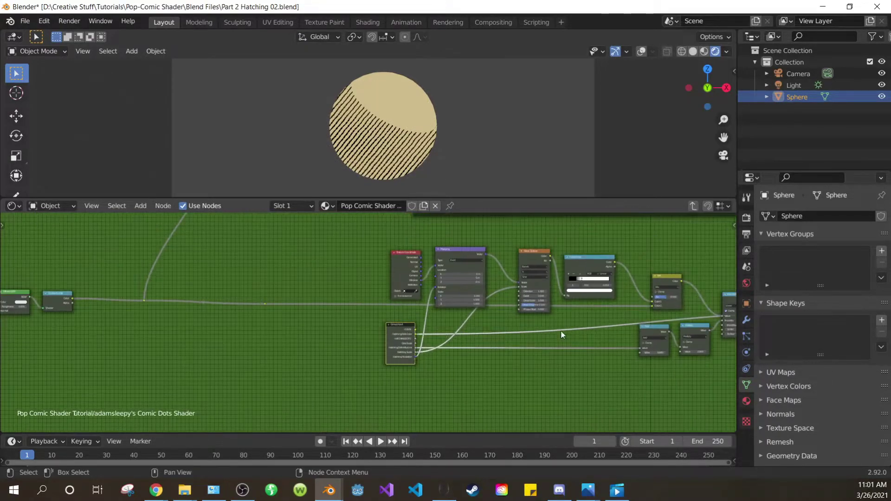
{"action": "middle_click_drag", "start_coordinate": [560, 330], "coordinate": [105, 416]}
{"action": "scroll", "coordinate": [477, 333], "scroll_direction": "up", "scroll_amount": 9}
{"action": "middle_click_drag", "start_coordinate": [477, 333], "coordinate": [505, 377]}
{"action": "scroll", "coordinate": [497, 366], "scroll_direction": "up", "scroll_amount": 2}
{"action": "mouse_move", "coordinate": [450, 307]}
{"action": "left_mouse_down"}
{"action": "mouse_move", "coordinate": [433, 291]}
{"action": "mouse_move", "coordinate": [450, 292]}
{"action": "left_mouse_up"}
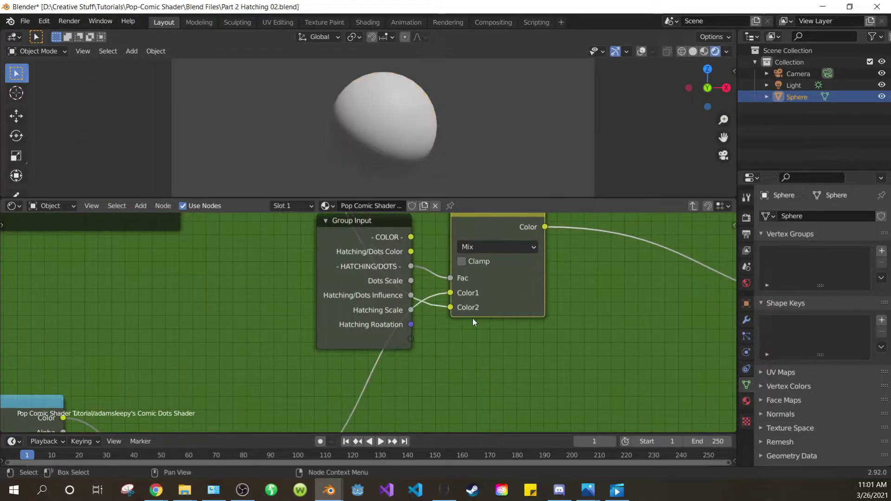
Adjust the group node's hatching: rotation Z 21.2°, Hatching Scale 23.4, Hatching/Dots Influence 0.77 and - HATCHING/DOTS - 0.
{"action": "key", "text": "Tab"}
{"action": "mouse_move", "coordinate": [387, 325]}
{"action": "left_mouse_down"}
{"action": "mouse_move", "coordinate": [252, 324]}
{"action": "mouse_move", "coordinate": [392, 324]}
{"action": "mouse_move", "coordinate": [334, 323]}
{"action": "mouse_move", "coordinate": [362, 315]}
{"action": "mouse_move", "coordinate": [365, 337]}
{"action": "mouse_move", "coordinate": [385, 336]}
{"action": "left_mouse_up"}
{"action": "scroll", "coordinate": [349, 410], "scroll_direction": "up", "scroll_amount": 2}
{"action": "middle_click_drag", "start_coordinate": [545, 364], "coordinate": [555, 306]}
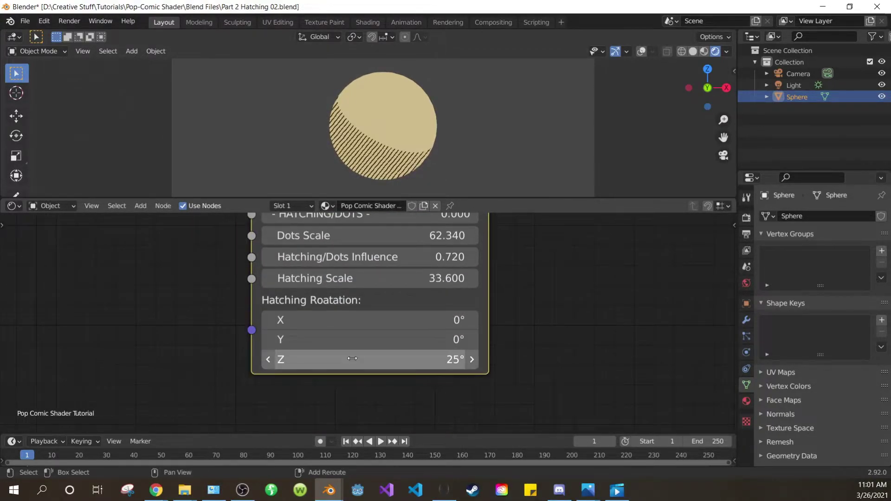
{"action": "mouse_move", "coordinate": [366, 359]}
{"action": "left_mouse_down"}
{"action": "mouse_move", "coordinate": [378, 359]}
{"action": "mouse_move", "coordinate": [322, 359]}
{"action": "left_mouse_up"}
{"action": "left_click_drag", "start_coordinate": [367, 278], "coordinate": [322, 278]}
{"action": "left_click_drag", "start_coordinate": [366, 257], "coordinate": [375, 257]}
{"action": "middle_click_drag", "start_coordinate": [333, 218], "coordinate": [332, 249]}
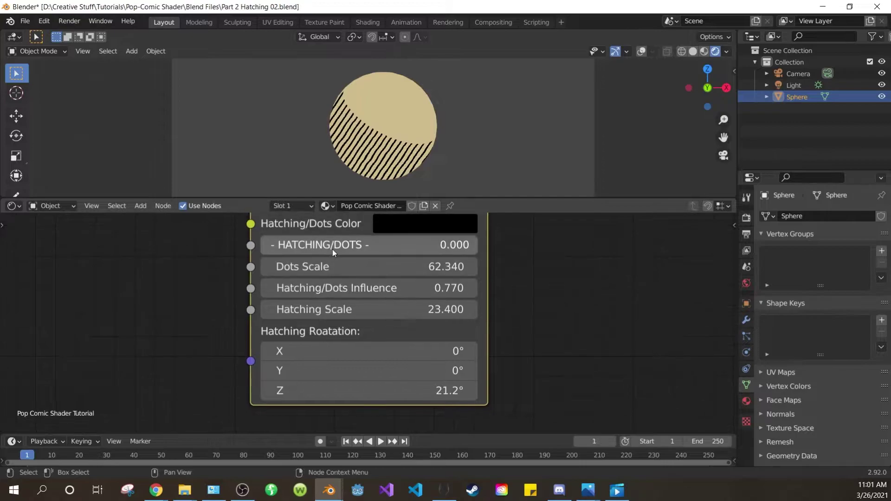
Slide - HATCHING/DOTS - to 1.000 and set Hatching/Dots Influence to 0.900 on the group node.
{"action": "left_click_drag", "start_coordinate": [332, 249], "coordinate": [464, 246]}
{"action": "mouse_move", "coordinate": [415, 289]}
{"action": "left_mouse_down"}
{"action": "mouse_move", "coordinate": [423, 289]}
{"action": "mouse_move", "coordinate": [415, 289]}
{"action": "left_mouse_up"}
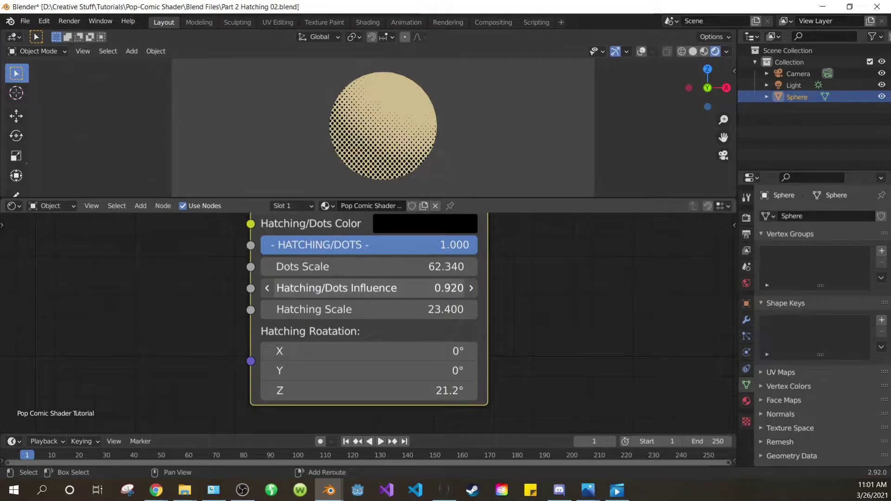
{"action": "mouse_move", "coordinate": [455, 288]}
{"action": "left_mouse_down"}
{"action": "mouse_move", "coordinate": [485, 288]}
{"action": "mouse_move", "coordinate": [443, 288]}
{"action": "mouse_move", "coordinate": [452, 287]}
{"action": "left_mouse_up"}
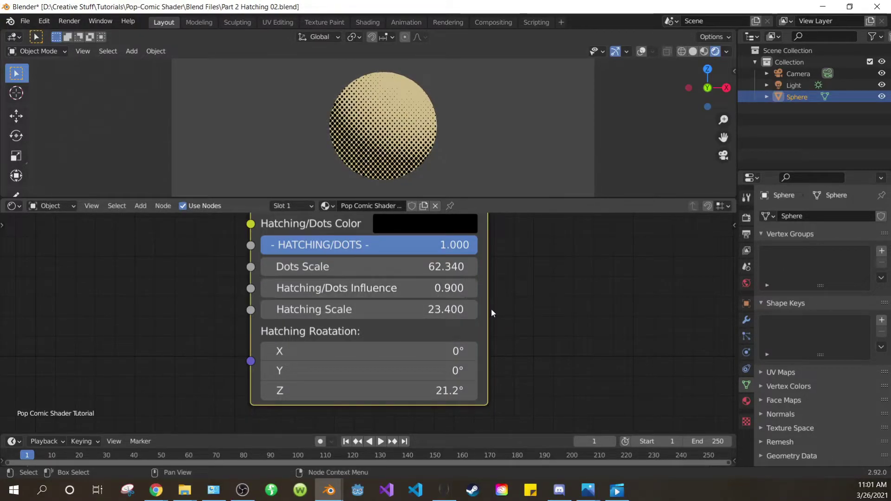
Limit the Hatching/Dots Influence group input to a minimum of 0 and maximum of 1, leave the group and save the file.
{"action": "scroll", "coordinate": [491, 310], "scroll_direction": "down", "scroll_amount": 2}
{"action": "key", "text": "Tab"}
{"action": "scroll", "coordinate": [513, 323], "scroll_direction": "down", "scroll_amount": 9}
{"action": "key", "text": "n"}
{"action": "left_click", "coordinate": [675, 263]}
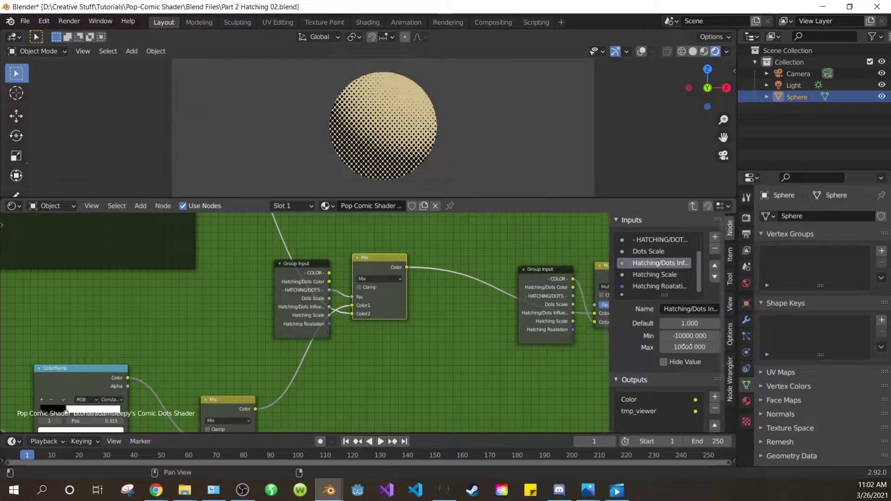
{"action": "left_click", "coordinate": [695, 335]}
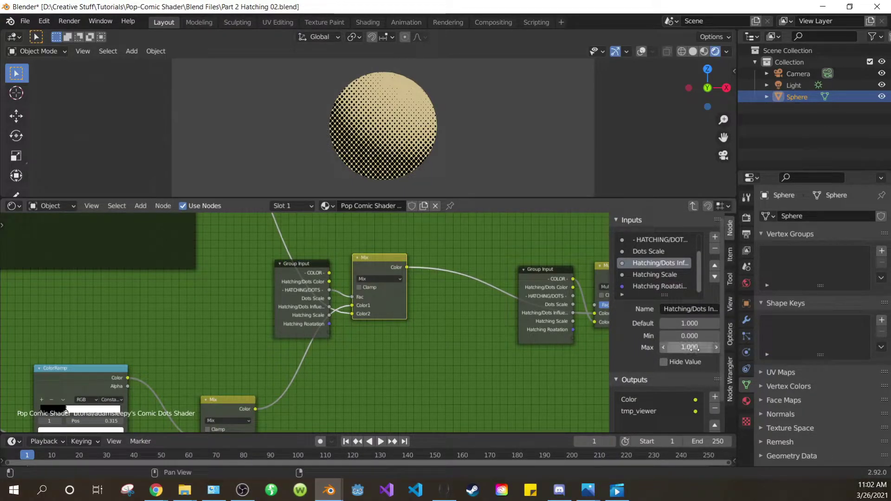
{"action": "key", "text": "n"}
{"action": "key", "text": "Tab"}
{"action": "key", "text": "ctrl+s"}
Set - HATCHING/DOTS - to 0, test Hatching/Dots Influence at 1.000, lower it to 0.780 and save the file.
{"action": "scroll", "coordinate": [446, 304], "scroll_direction": "up", "scroll_amount": 8}
{"action": "middle_click_drag", "start_coordinate": [440, 297], "coordinate": [451, 315]}
{"action": "mouse_move", "coordinate": [451, 316]}
{"action": "left_mouse_down"}
{"action": "mouse_move", "coordinate": [404, 315]}
{"action": "mouse_move", "coordinate": [451, 315]}
{"action": "left_mouse_up"}
{"action": "scroll", "coordinate": [427, 308], "scroll_direction": "up", "scroll_amount": 1}
{"action": "left_click_drag", "start_coordinate": [427, 281], "coordinate": [303, 280]}
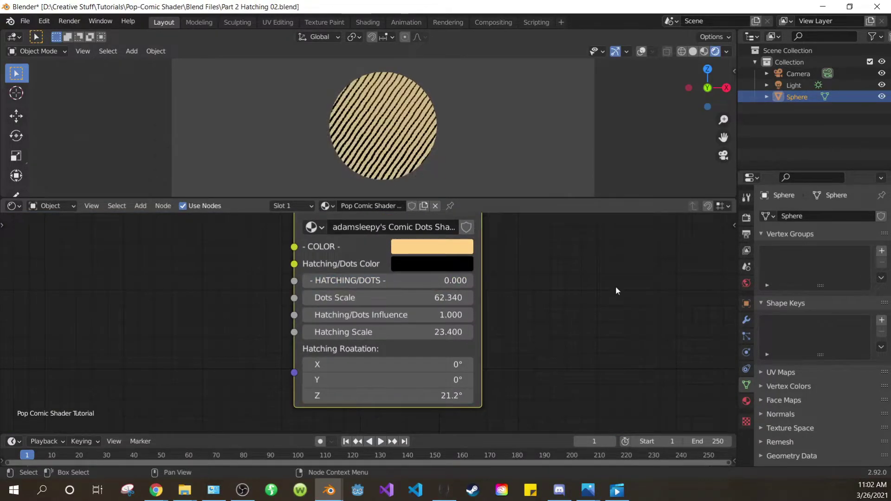
{"action": "mouse_move", "coordinate": [385, 315]}
{"action": "left_mouse_down"}
{"action": "mouse_move", "coordinate": [408, 315]}
{"action": "mouse_move", "coordinate": [376, 314]}
{"action": "left_mouse_up"}
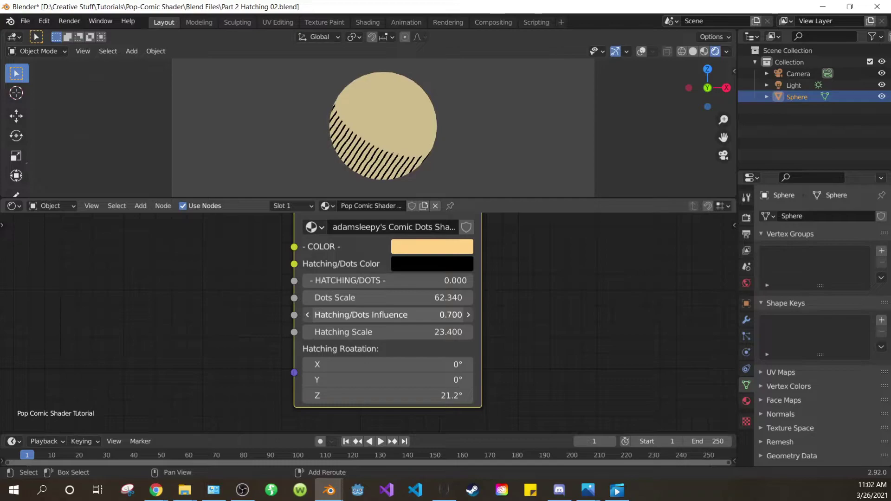
{"action": "key", "text": "ctrl+s"}
Try hatching rotation Z at -9.25° and Hatching Scale at 32.4 from another angle, undo the changes and restore the camera view.
{"action": "scroll", "coordinate": [561, 308], "scroll_direction": "down", "scroll_amount": 3}
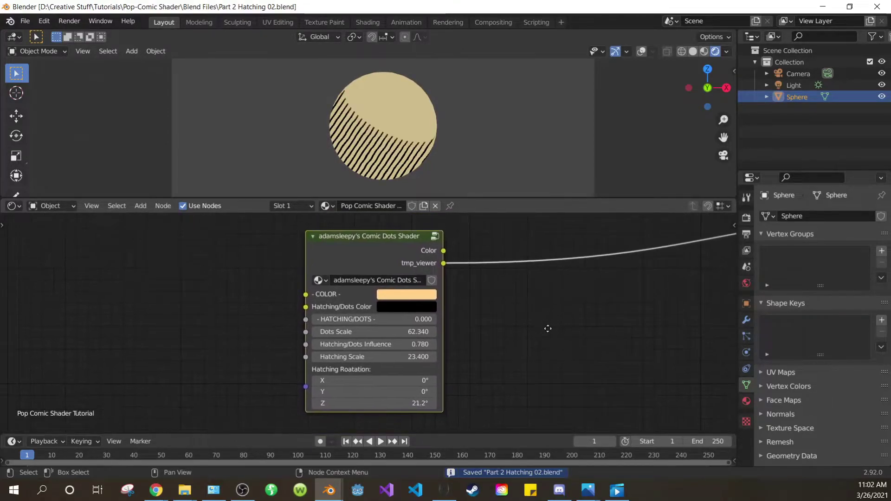
{"action": "mouse_move", "coordinate": [512, 100]}
{"action": "middle_mouse_down"}
{"action": "mouse_move", "coordinate": [291, 144]}
{"action": "mouse_move", "coordinate": [304, 146]}
{"action": "middle_mouse_up"}
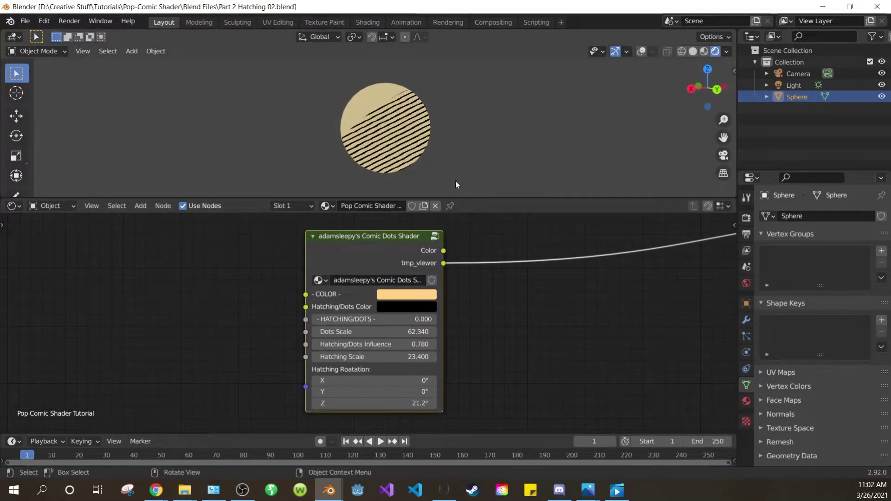
{"action": "left_click_drag", "start_coordinate": [385, 403], "coordinate": [367, 403]}
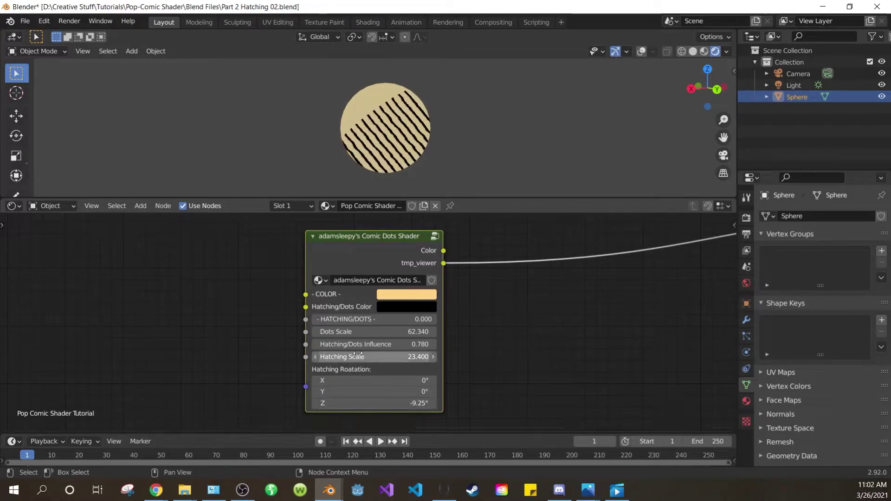
{"action": "left_click_drag", "start_coordinate": [371, 357], "coordinate": [493, 365]}
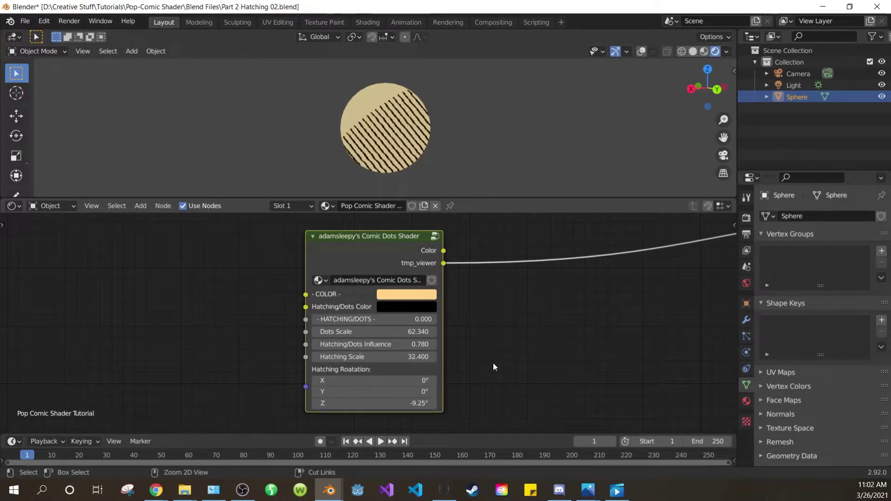
{"action": "key", "text": "ctrl+z"}
{"action": "key", "text": "ctrl+z"}
{"action": "key", "text": "ctrl+z"}
{"action": "middle_click_drag", "start_coordinate": [371, 142], "coordinate": [591, 147]}
{"action": "key", "text": "KP_0"}
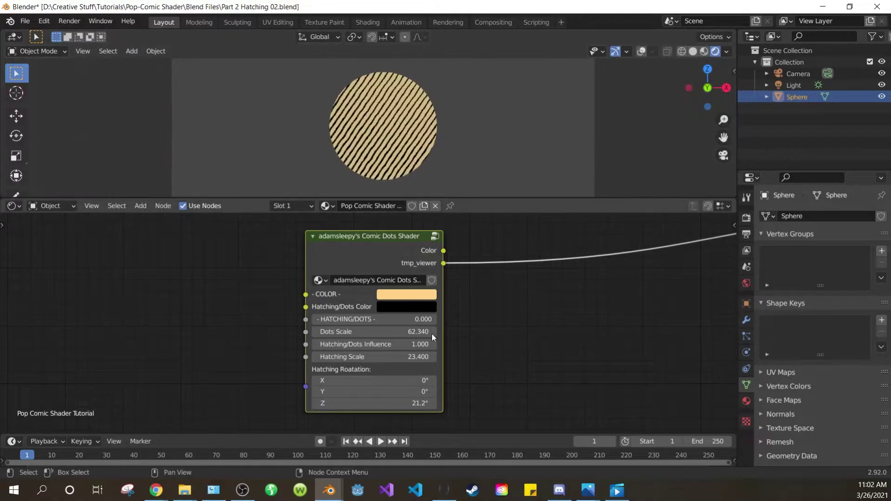
Lower Hatching/Dots Influence so the hatching covers only the sphere's shaded side, re-enter the group and save the file.
{"action": "mouse_move", "coordinate": [389, 344]}
{"action": "left_mouse_down"}
{"action": "mouse_move", "coordinate": [367, 344]}
{"action": "mouse_move", "coordinate": [378, 344]}
{"action": "left_mouse_up"}
{"action": "key", "text": "Tab"}
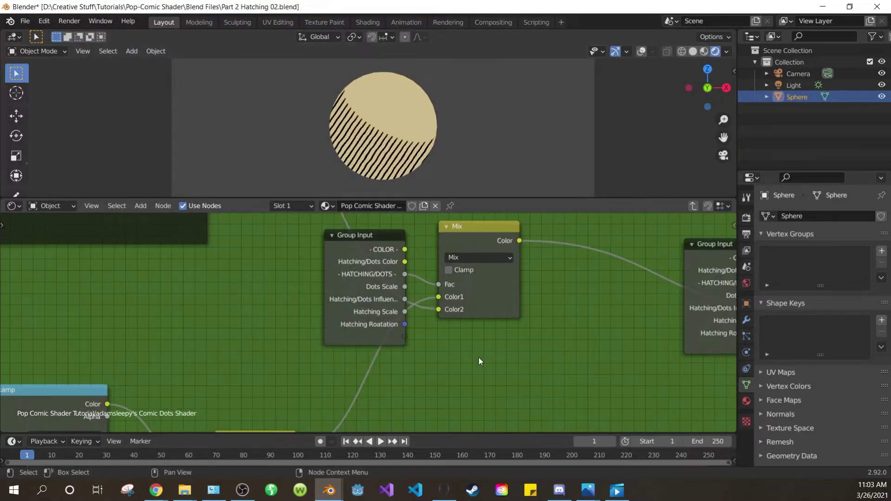
{"action": "key", "text": "ctrl+s"}
Move the - HATCHING/DOTS - Group Input and its Mix node closer to the final Multiply nodes and save the file.
{"action": "scroll", "coordinate": [478, 357], "scroll_direction": "down", "scroll_amount": 6}
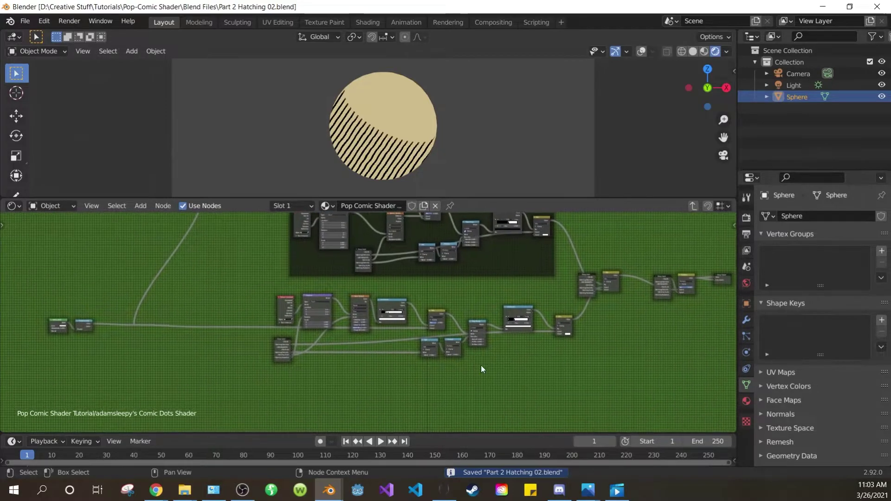
{"action": "scroll", "coordinate": [645, 346], "scroll_direction": "up", "scroll_amount": 4}
{"action": "middle_click_drag", "start_coordinate": [714, 305], "coordinate": [567, 328]}
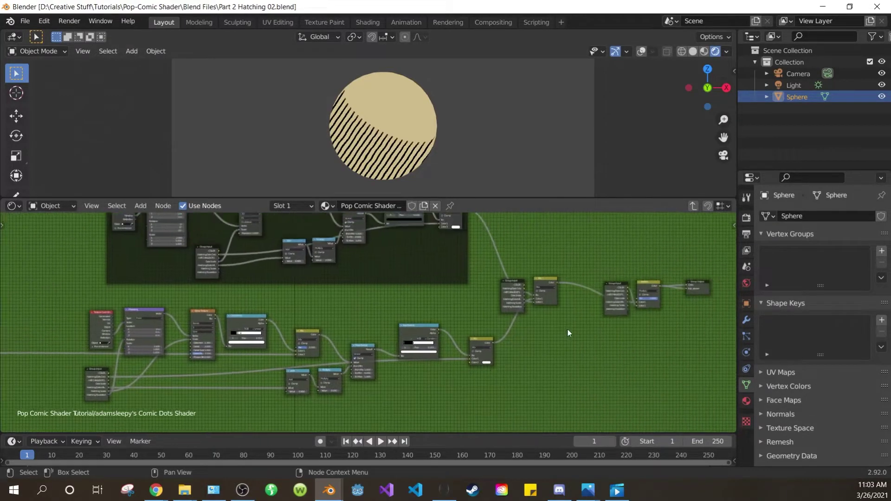
{"action": "left_click_drag", "start_coordinate": [496, 328], "coordinate": [579, 320]}
{"action": "key", "text": "g"}
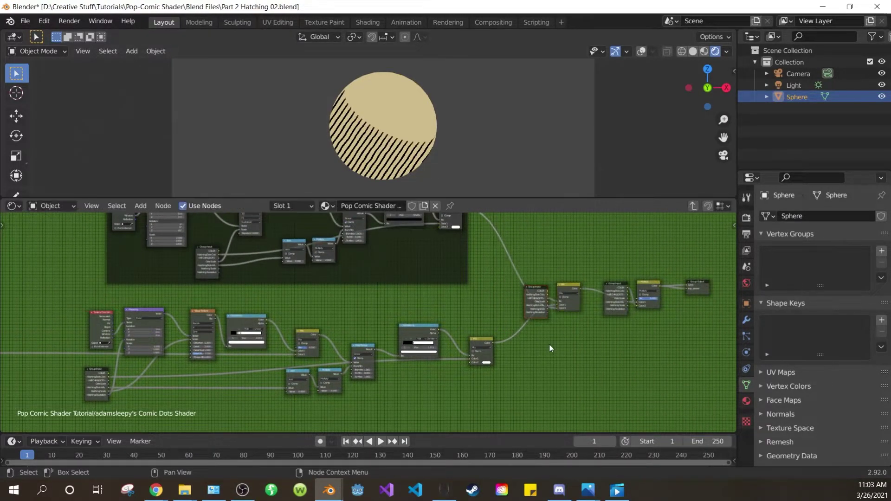
{"action": "key", "text": "ctrl+s"}
Duplicate the whole chain of hatching nodes and place the copy beneath the original.
{"action": "middle_click_drag", "start_coordinate": [435, 392], "coordinate": [506, 369]}
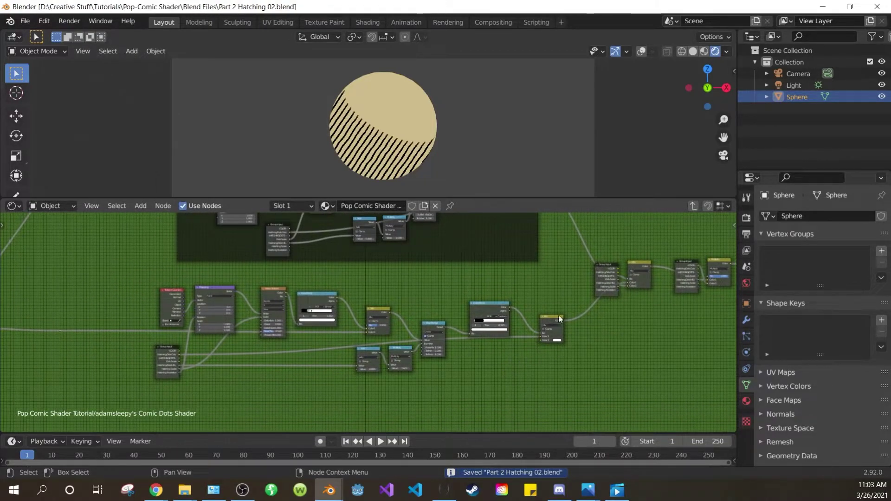
{"action": "scroll", "coordinate": [547, 344], "scroll_direction": "down", "scroll_amount": 2}
{"action": "left_click_drag", "start_coordinate": [538, 369], "coordinate": [169, 299]}
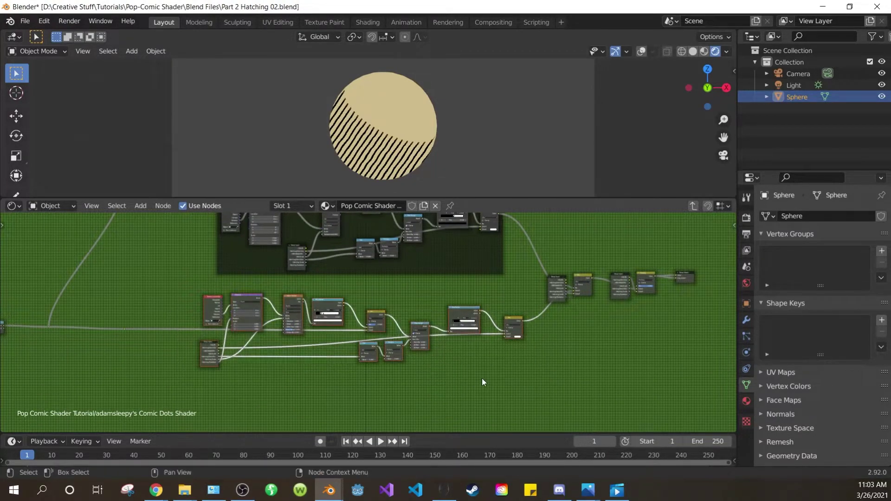
{"action": "scroll", "coordinate": [484, 382], "scroll_direction": "down", "scroll_amount": 1}
{"action": "middle_click_drag", "start_coordinate": [487, 388], "coordinate": [477, 344]}
{"action": "key", "text": "shift+d"}
{"action": "left_click", "coordinate": [474, 232]}
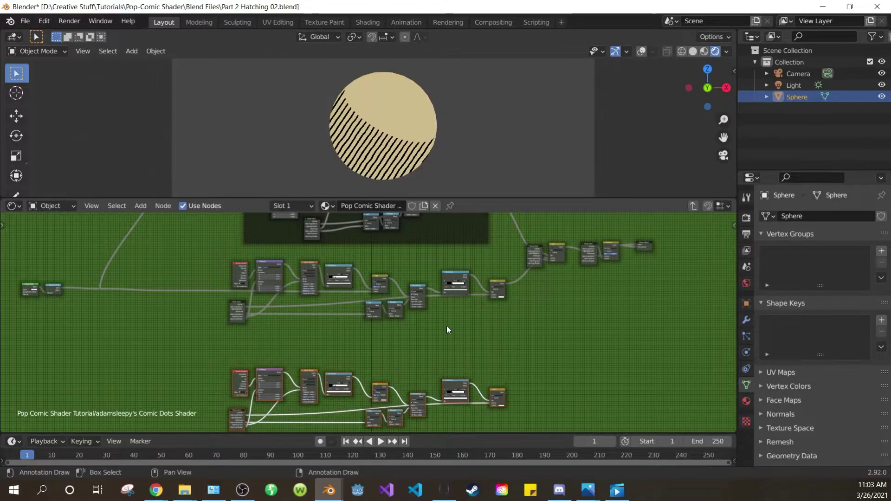
Move the original hatching nodes down slightly and join them in a frame.
{"action": "scroll", "coordinate": [446, 326], "scroll_direction": "up", "scroll_amount": 2}
{"action": "left_click_drag", "start_coordinate": [150, 230], "coordinate": [560, 335]}
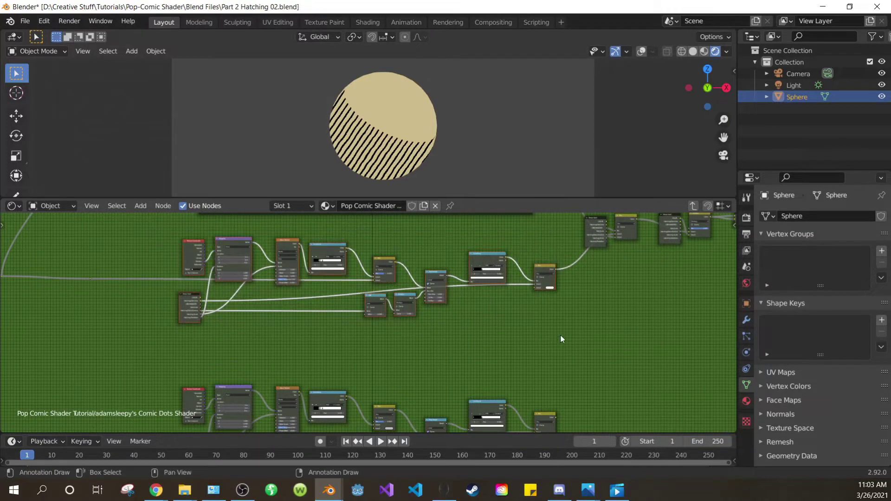
{"action": "key", "text": "g"}
{"action": "left_click", "coordinate": [564, 339]}
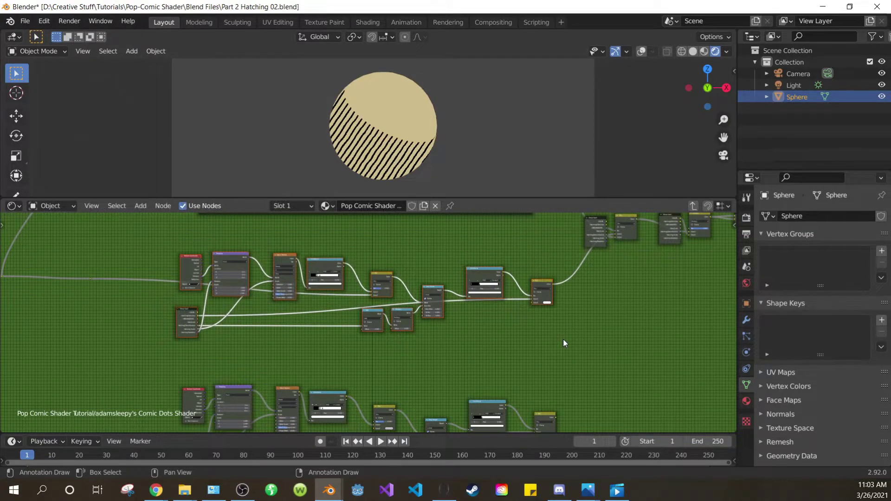
{"action": "key", "text": "ctrl+j"}
Label the new frame "Hatching 1" with a label size of 64 and save the file.
{"action": "key", "text": "n"}
{"action": "left_click", "coordinate": [729, 255]}
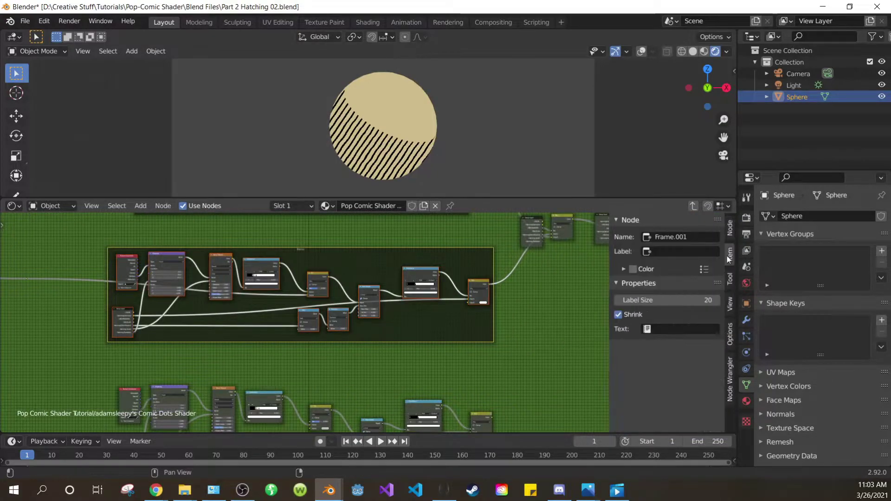
{"action": "left_click", "coordinate": [660, 251]}
{"action": "type", "text": "Hal"}
{"action": "left_click", "coordinate": [667, 300]}
{"action": "type", "text": "64"}
{"action": "key", "text": "Return"}
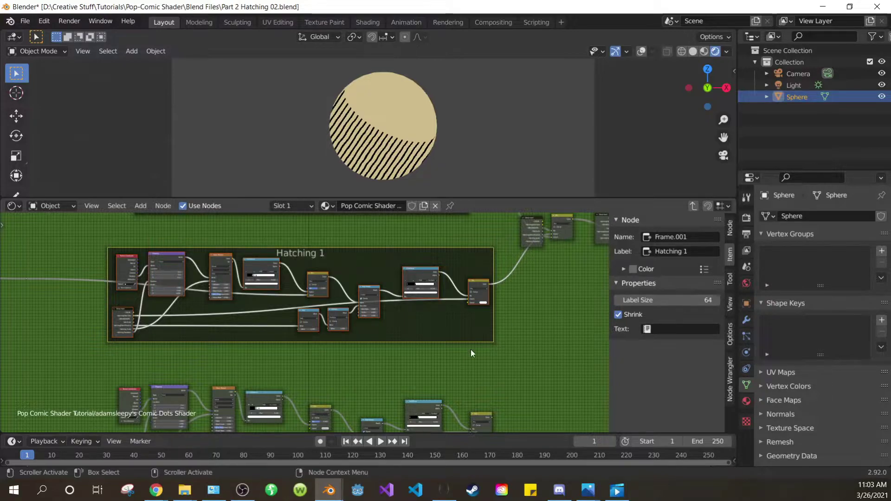
{"action": "key", "text": "ctrl+s"}
{"action": "scroll", "coordinate": [470, 353], "scroll_direction": "down", "scroll_amount": 2}
{"action": "middle_click_drag", "start_coordinate": [487, 339], "coordinate": [497, 331]}
{"action": "key", "text": "n"}
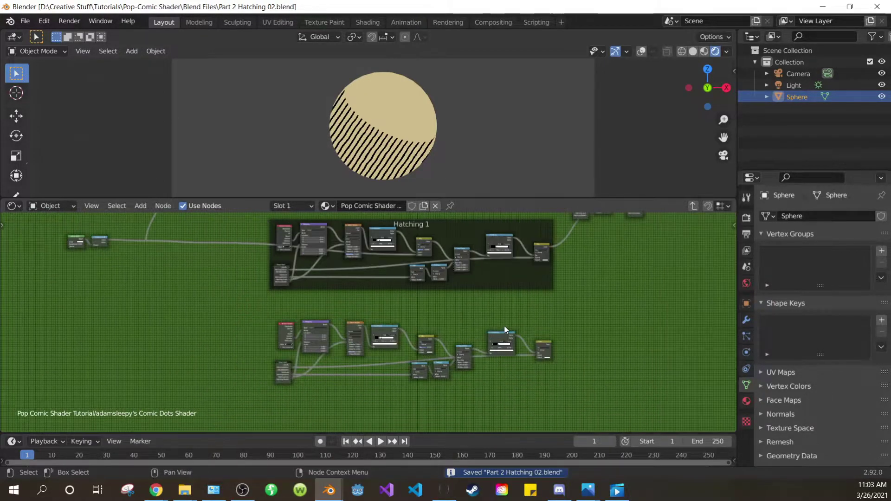
Branch the Shader to RGB signal from the shared reroute into Color2 of the Mix node in the duplicated hatching chain.
{"action": "key", "text": "ctrl+space"}
{"action": "scroll", "coordinate": [228, 219], "scroll_direction": "up", "scroll_amount": 2}
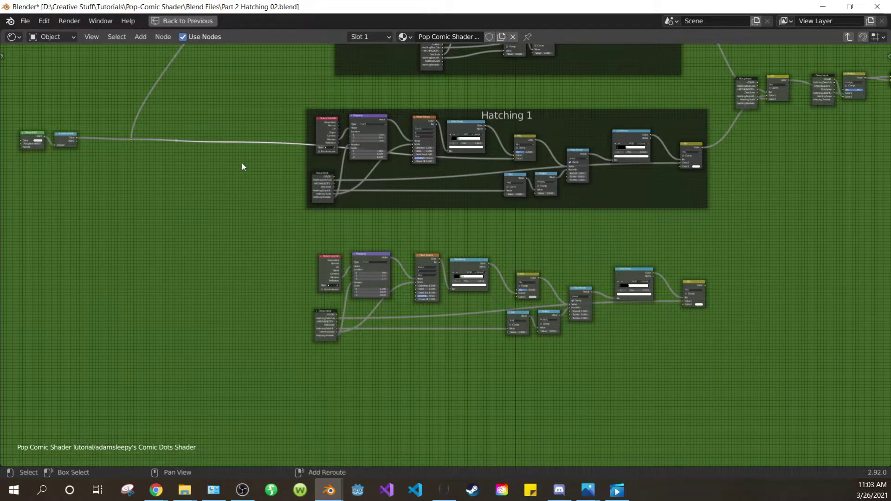
{"action": "key", "text": "shift+d"}
{"action": "left_click", "coordinate": [255, 271]}
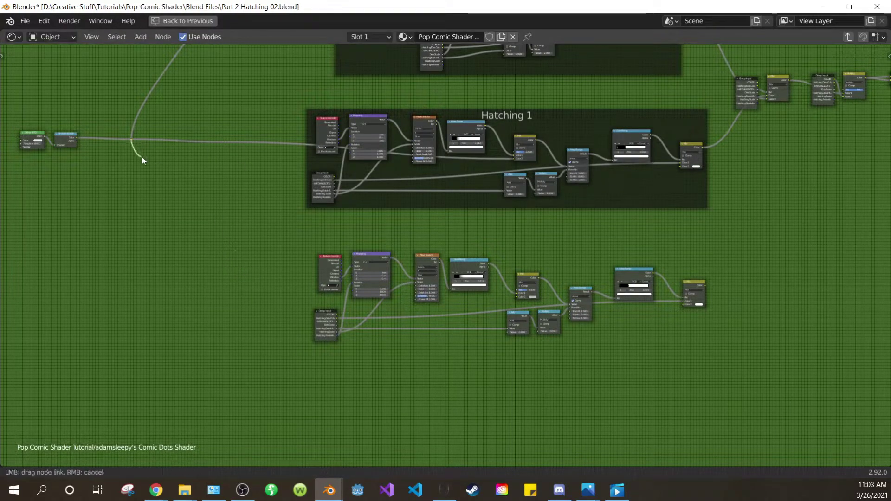
{"action": "left_click_drag", "start_coordinate": [226, 247], "coordinate": [519, 298]}
{"action": "scroll", "coordinate": [511, 304], "scroll_direction": "up", "scroll_amount": 12}
{"action": "scroll", "coordinate": [583, 352], "scroll_direction": "down", "scroll_amount": 6}
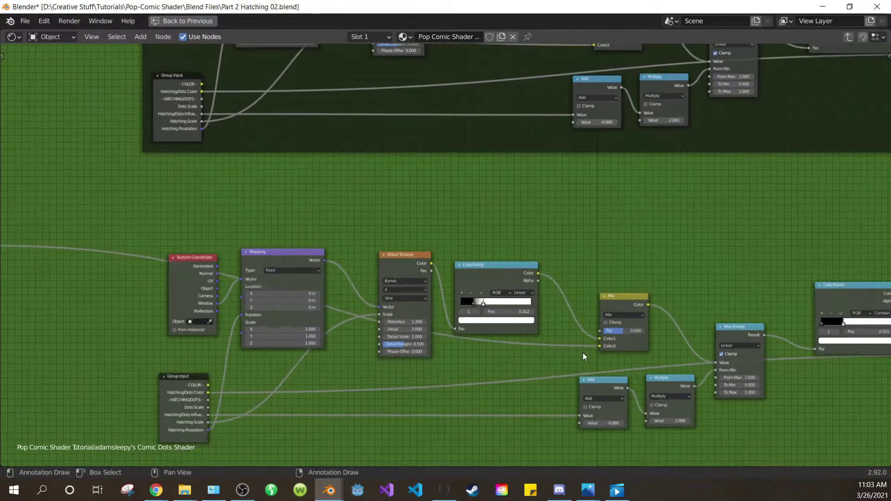
Add a reroute to the new link and arrange the reroutes so the branch runs cleanly down to the duplicated chain.
{"action": "middle_click_drag", "start_coordinate": [112, 295], "coordinate": [256, 305]}
{"action": "left_click_drag", "start_coordinate": [224, 239], "coordinate": [294, 285]}
{"action": "scroll", "coordinate": [309, 246], "scroll_direction": "down", "scroll_amount": 6}
{"action": "key", "text": "g"}
{"action": "left_click", "coordinate": [281, 268]}
{"action": "left_click_drag", "start_coordinate": [32, 79], "coordinate": [291, 184]}
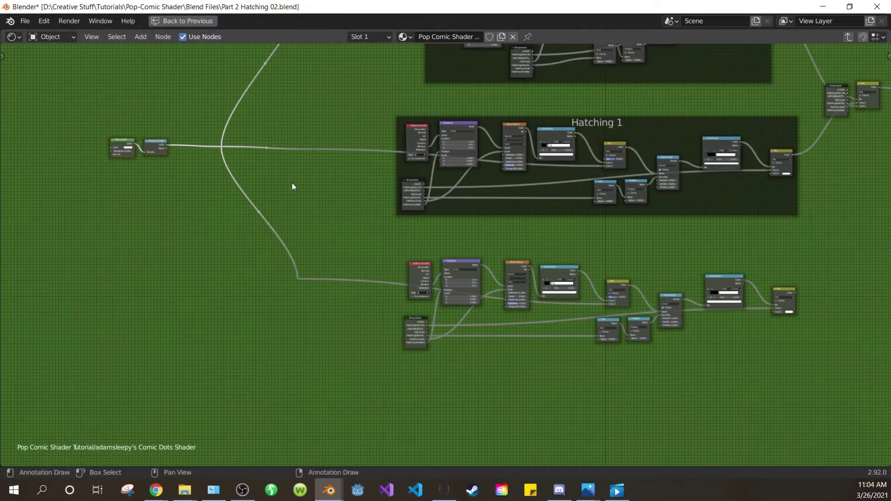
{"action": "key", "text": "g"}
{"action": "left_click", "coordinate": [224, 240]}
{"action": "middle_click_drag", "start_coordinate": [544, 277], "coordinate": [481, 266]}
{"action": "scroll", "coordinate": [481, 267], "scroll_direction": "up", "scroll_amount": 3}
Preview the output of the duplicated chain's last Mix node on the sphere and save the file.
{"action": "key", "text": "ctrl+space"}
{"action": "middle_click_drag", "start_coordinate": [589, 367], "coordinate": [547, 346]}
{"action": "scroll", "coordinate": [561, 394], "scroll_direction": "up", "scroll_amount": 1}
{"action": "scroll", "coordinate": [561, 393], "scroll_direction": "up", "scroll_amount": 2}
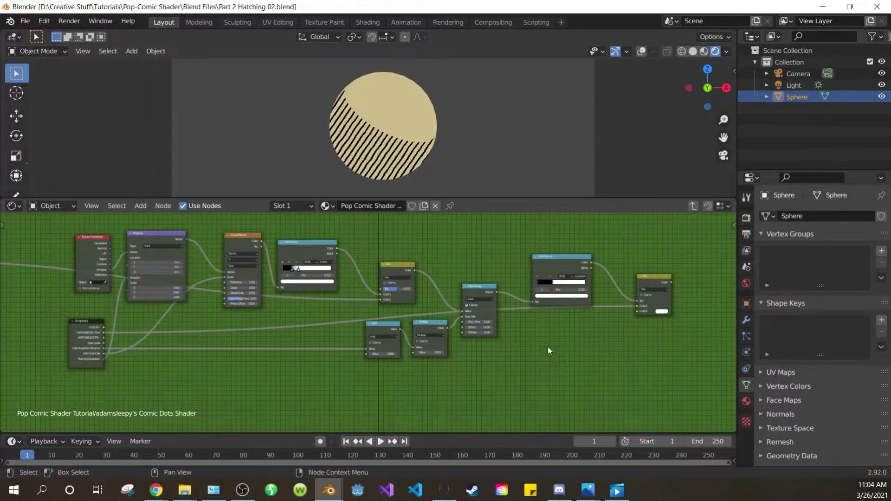
{"action": "left_click", "coordinate": [655, 285]}
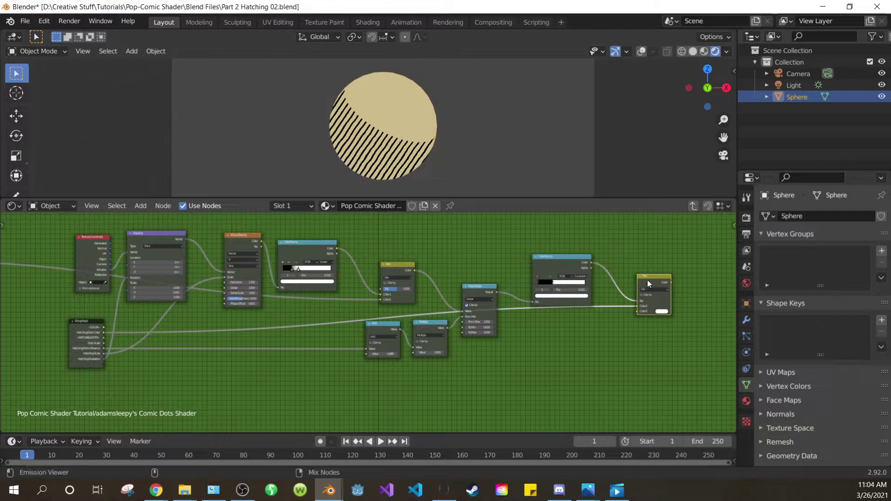
{"action": "left_click", "coordinate": [647, 279], "text": "ctrl+shift"}
{"action": "key", "text": "ctrl+s"}
{"action": "scroll", "coordinate": [563, 361], "scroll_direction": "down", "scroll_amount": 1}
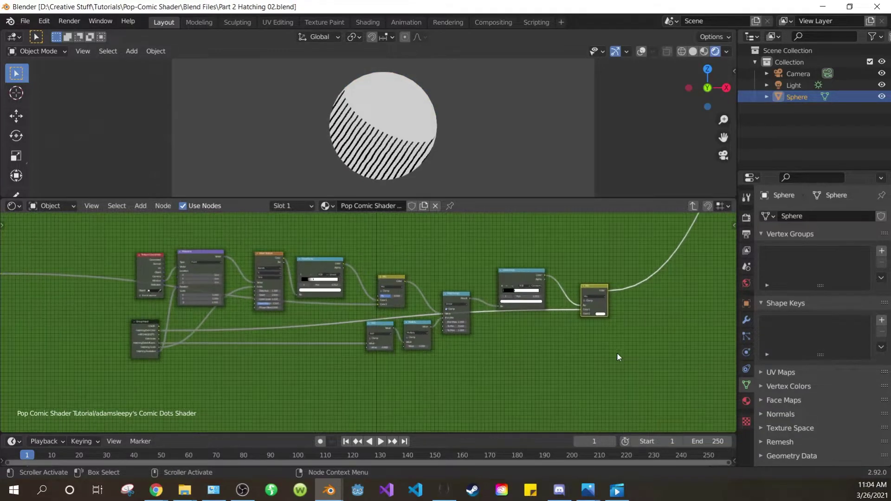
Add a Noise Texture node beneath the duplicated hatching chain.
{"action": "scroll", "coordinate": [523, 370], "scroll_direction": "up", "scroll_amount": 3}
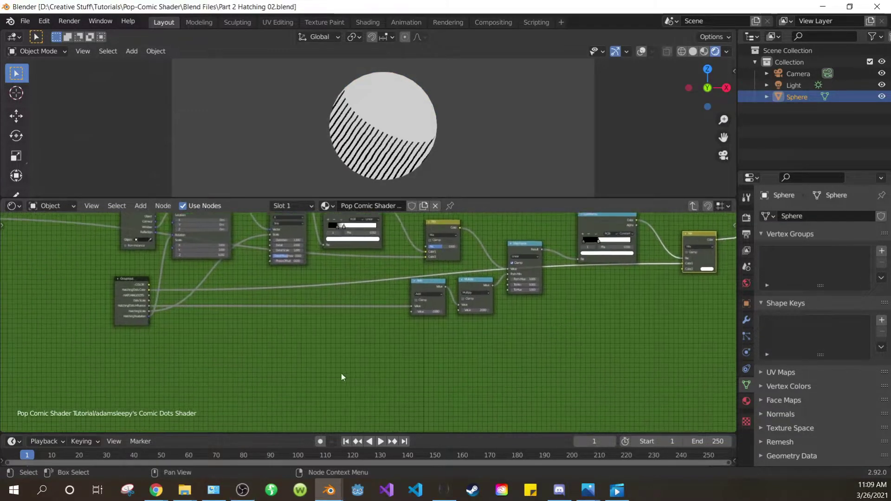
{"action": "scroll", "coordinate": [341, 373], "scroll_direction": "up", "scroll_amount": 2}
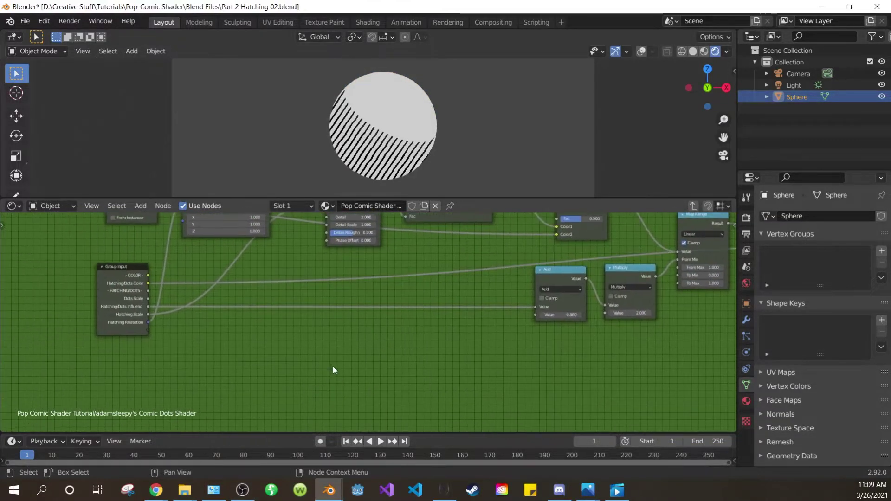
{"action": "key", "text": "shift+a"}
{"action": "type", "text": "noise"}
{"action": "key", "text": "Return"}
{"action": "left_click", "coordinate": [390, 354]}
{"action": "scroll", "coordinate": [382, 339], "scroll_direction": "up", "scroll_amount": 1}
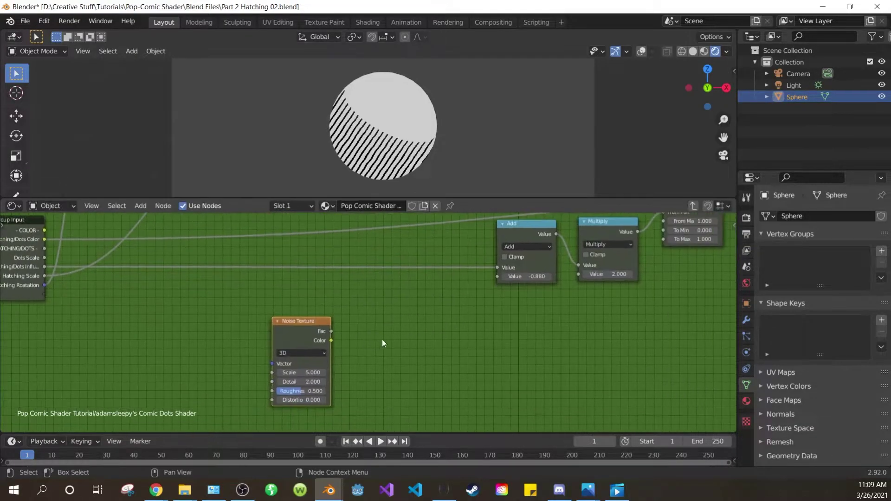
Add a ColorRamp beside the Noise Texture and link the noise Fac output to the ramp's Fac input.
{"action": "key", "text": "shift+a"}
{"action": "type", "text": "col"}
{"action": "key", "text": "Return"}
{"action": "left_click", "coordinate": [362, 318]}
{"action": "left_click_drag", "start_coordinate": [262, 293], "coordinate": [402, 342]}
{"action": "key", "text": "g"}
{"action": "left_click", "coordinate": [358, 342]}
{"action": "left_click", "coordinate": [455, 360]}
{"action": "scroll", "coordinate": [460, 361], "scroll_direction": "up", "scroll_amount": 3}
{"action": "middle_click_drag", "start_coordinate": [461, 361], "coordinate": [538, 355]}
{"action": "left_click_drag", "start_coordinate": [336, 301], "coordinate": [381, 390]}
Set the noise ColorRamp's black stop to position 0.145 and its white stop to 0.815.
{"action": "scroll", "coordinate": [485, 301], "scroll_direction": "up", "scroll_amount": 1}
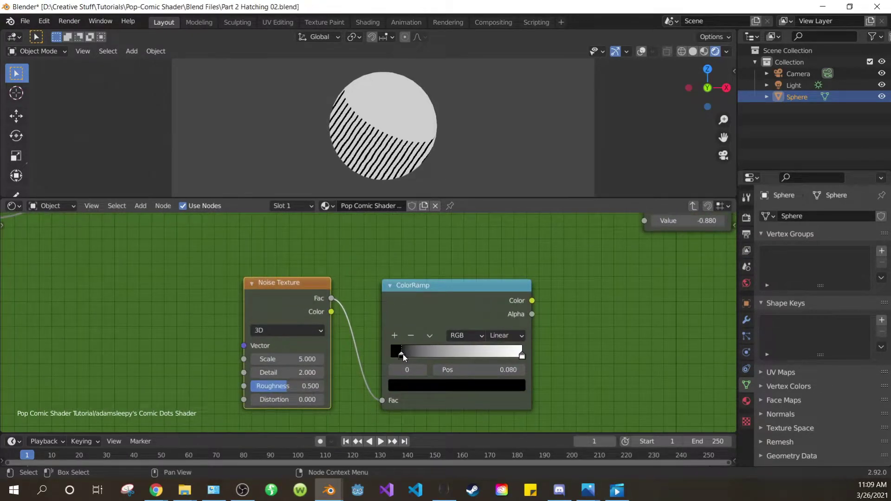
{"action": "left_click_drag", "start_coordinate": [403, 354], "coordinate": [411, 355]}
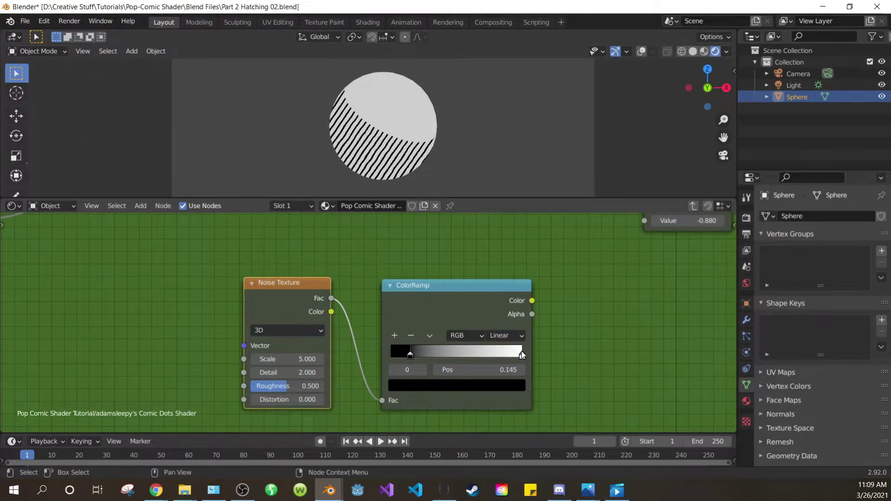
{"action": "left_click_drag", "start_coordinate": [521, 355], "coordinate": [498, 358]}
{"action": "scroll", "coordinate": [492, 390], "scroll_direction": "down", "scroll_amount": 4}
{"action": "middle_click_drag", "start_coordinate": [642, 351], "coordinate": [541, 328]}
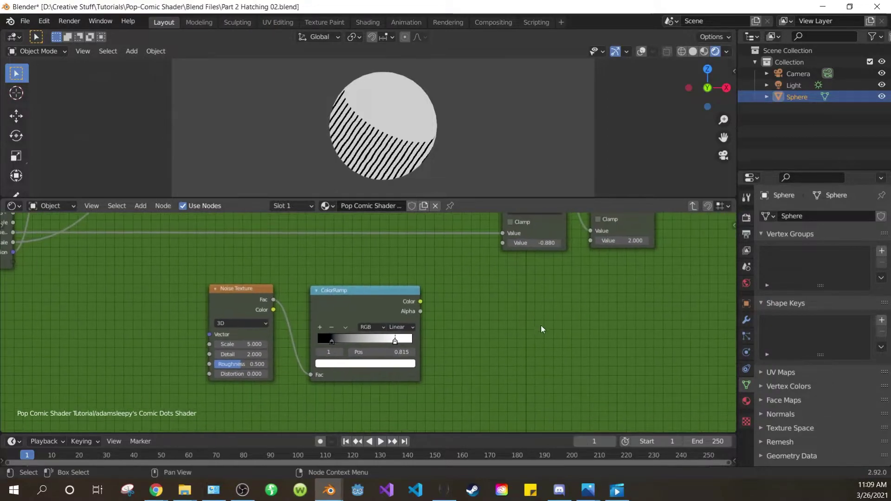
Add a MixRGB node set to Screen and link the noise ColorRamp's Color output to its Color2.
{"action": "key", "text": "shift+a"}
{"action": "left_click", "coordinate": [541, 323]}
{"action": "type", "text": "mi"}
{"action": "left_click", "coordinate": [587, 359]}
{"action": "left_click", "coordinate": [494, 331]}
{"action": "scroll", "coordinate": [493, 330], "scroll_direction": "up", "scroll_amount": 2}
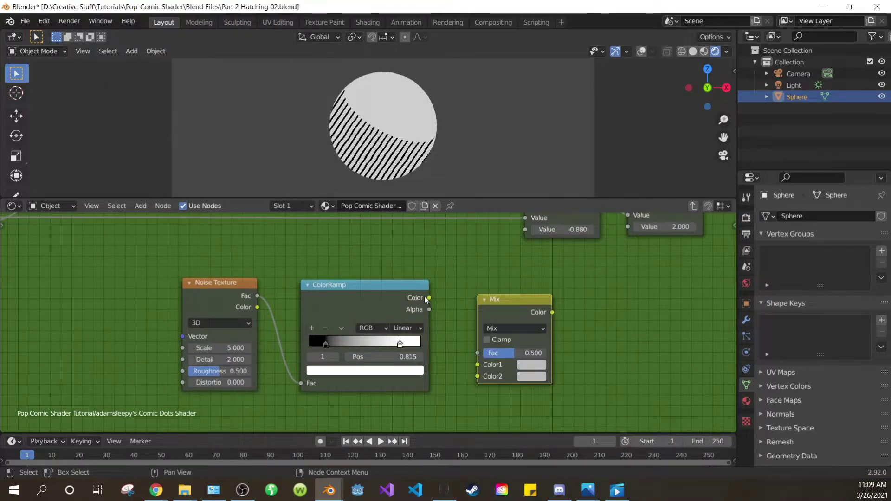
{"action": "left_click_drag", "start_coordinate": [429, 298], "coordinate": [477, 376]}
{"action": "left_click", "coordinate": [515, 328]}
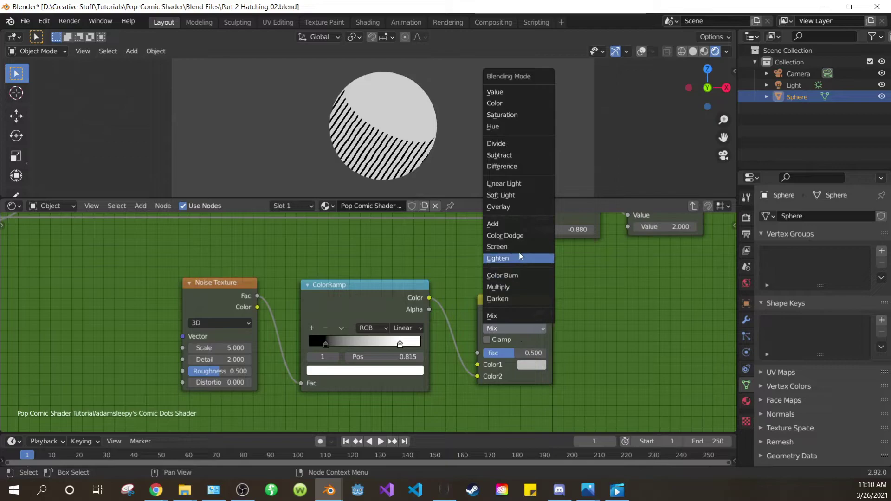
{"action": "left_click", "coordinate": [499, 255]}
Make room before the duplicated chain's first Mix node and move the noise, ramp and Screen nodes up into the gap.
{"action": "scroll", "coordinate": [241, 312], "scroll_direction": "down", "scroll_amount": 2}
{"action": "left_click_drag", "start_coordinate": [241, 312], "coordinate": [495, 344]}
{"action": "left_click_drag", "start_coordinate": [493, 313], "coordinate": [364, 314]}
{"action": "scroll", "coordinate": [371, 315], "scroll_direction": "down", "scroll_amount": 7}
{"action": "middle_click_drag", "start_coordinate": [400, 262], "coordinate": [393, 354]}
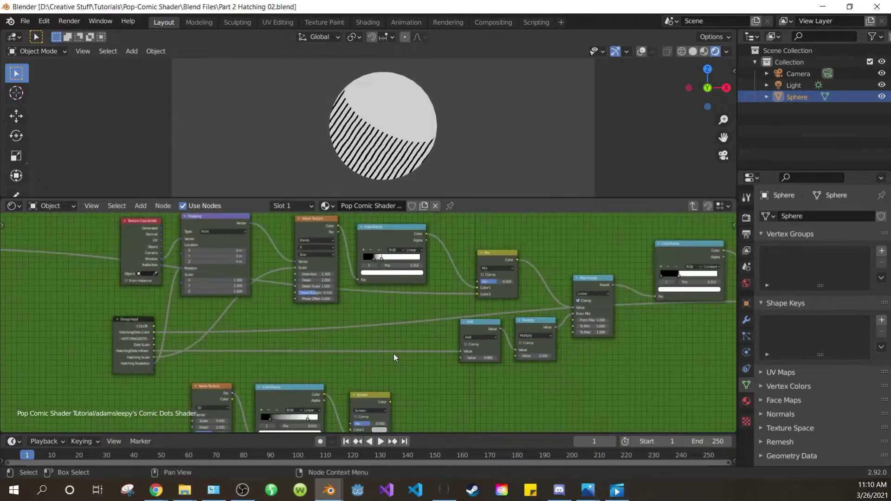
{"action": "left_click_drag", "start_coordinate": [468, 348], "coordinate": [199, 234]}
{"action": "left_click_drag", "start_coordinate": [360, 226], "coordinate": [310, 232]}
{"action": "left_click_drag", "start_coordinate": [465, 421], "coordinate": [274, 369]}
{"action": "left_click_drag", "start_coordinate": [405, 383], "coordinate": [441, 288]}
Link the wave ColorRamp's Color to the Screen node's Color1, and the Screen output to Color1 of the following Mix.
{"action": "scroll", "coordinate": [441, 289], "scroll_direction": "up", "scroll_amount": 3}
{"action": "middle_click_drag", "start_coordinate": [423, 243], "coordinate": [415, 258]}
{"action": "left_click_drag", "start_coordinate": [393, 225], "coordinate": [443, 330]}
{"action": "middle_click_drag", "start_coordinate": [549, 301], "coordinate": [493, 305]}
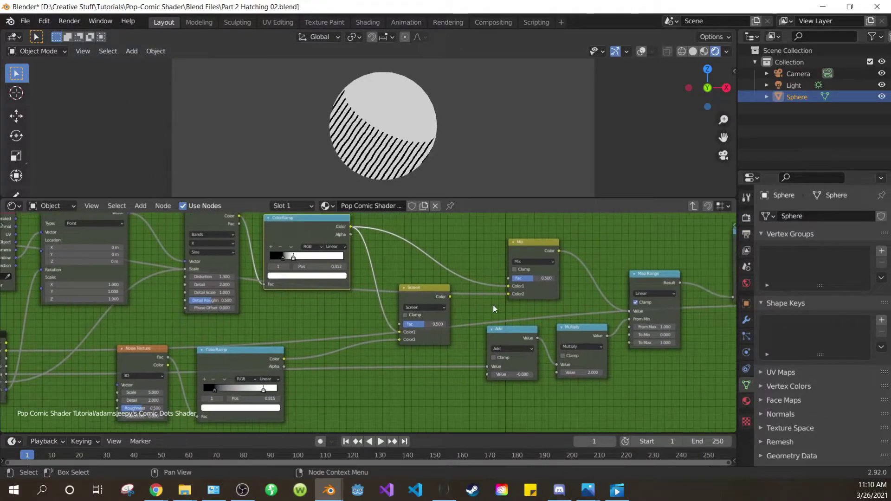
{"action": "left_click_drag", "start_coordinate": [449, 297], "coordinate": [509, 289]}
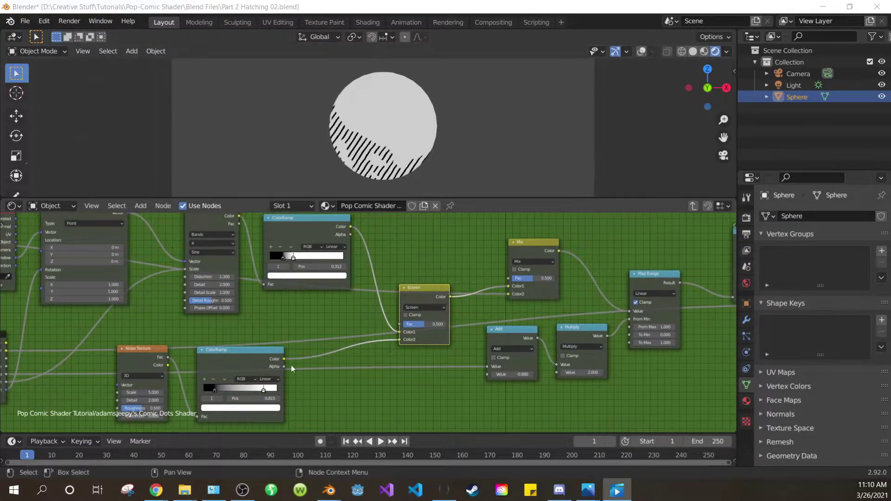
Set the Noise Texture's Scale to 60.
{"action": "middle_click_drag", "start_coordinate": [139, 386], "coordinate": [362, 318]}
{"action": "scroll", "coordinate": [348, 322], "scroll_direction": "up", "scroll_amount": 8}
{"action": "left_click", "coordinate": [405, 333]}
{"action": "type", "text": "50"}
{"action": "key", "text": "Return"}
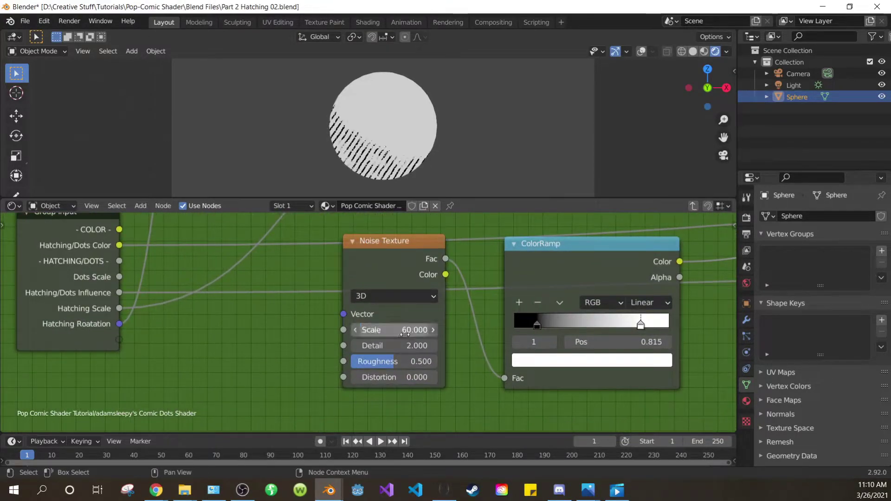
Leave the node group and raise its Hatching/Dots Influence to about 0.880.
{"action": "scroll", "coordinate": [529, 280], "scroll_direction": "down", "scroll_amount": 2}
{"action": "key", "text": "Tab"}
{"action": "scroll", "coordinate": [390, 326], "scroll_direction": "up", "scroll_amount": 2}
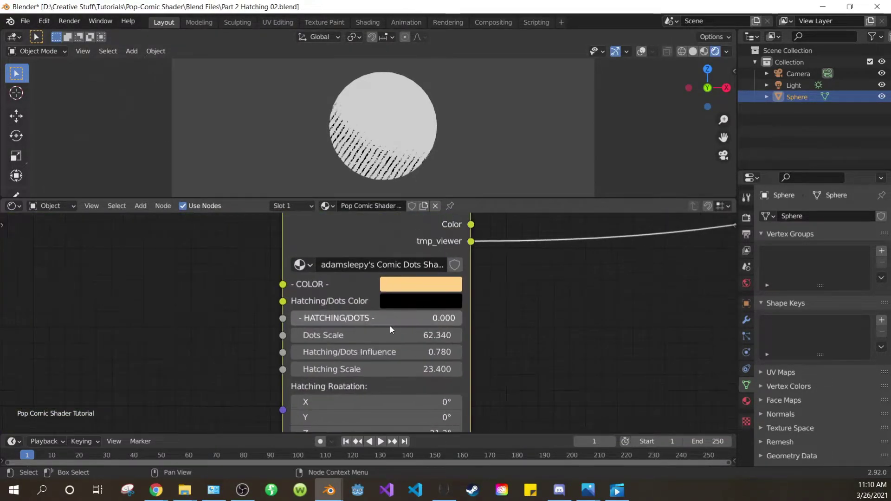
{"action": "left_click_drag", "start_coordinate": [350, 353], "coordinate": [366, 353]}
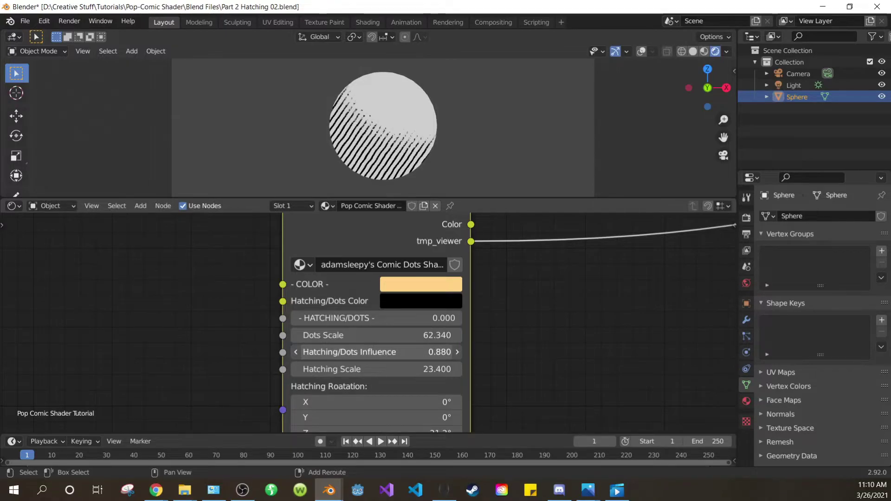
Go back inside the node group to the noise nodes and save the file.
{"action": "key", "text": "Tab"}
{"action": "scroll", "coordinate": [287, 416], "scroll_direction": "up", "scroll_amount": 3}
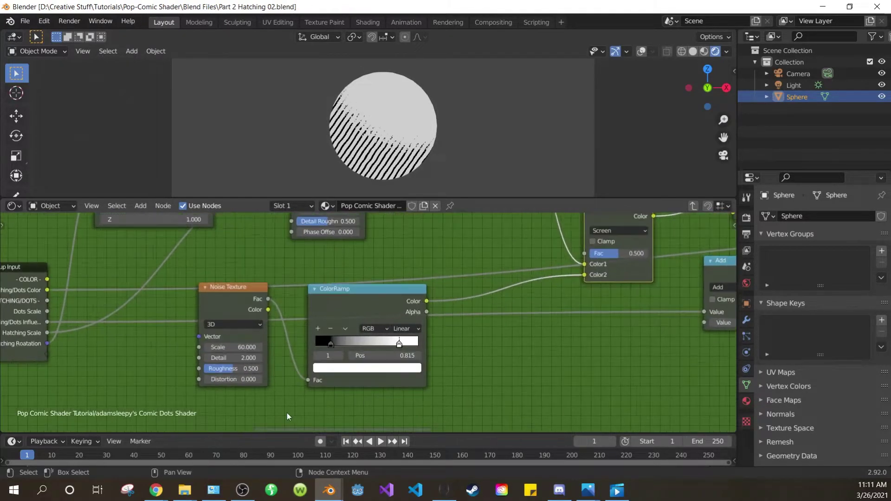
{"action": "key", "text": "Tab"}
{"action": "key", "text": "Tab"}
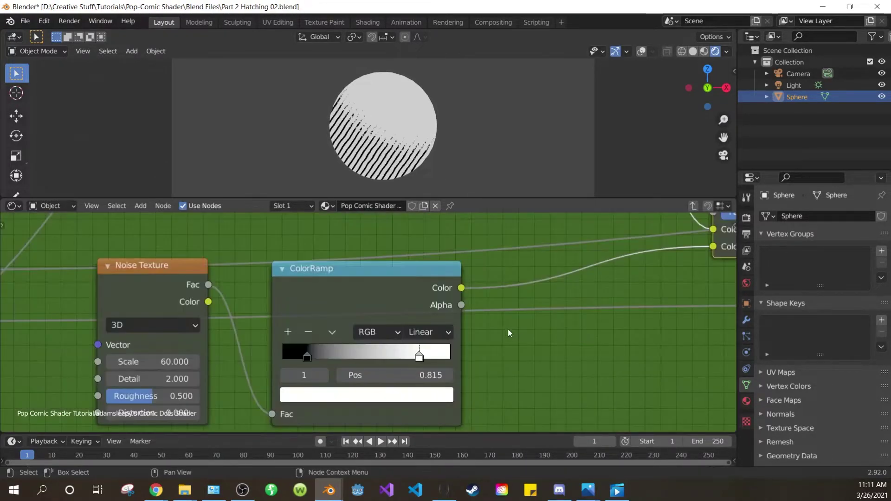
{"action": "key", "text": "ctrl+s"}
{"action": "middle_click_drag", "start_coordinate": [505, 354], "coordinate": [504, 351]}
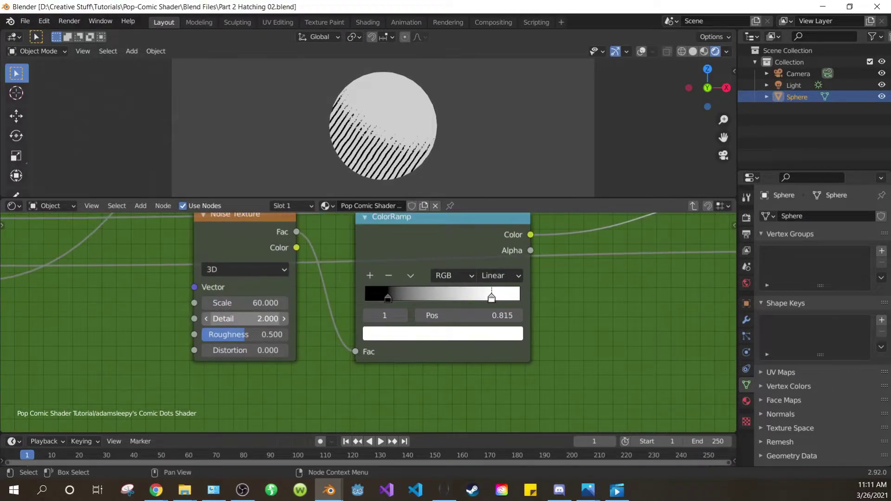
Move the final Group Input, Mix, Multiply and Group Output nodes farther to the right to free space after the hatching chains.
{"action": "scroll", "coordinate": [246, 318], "scroll_direction": "down", "scroll_amount": 1}
{"action": "scroll", "coordinate": [477, 364], "scroll_direction": "down", "scroll_amount": 4}
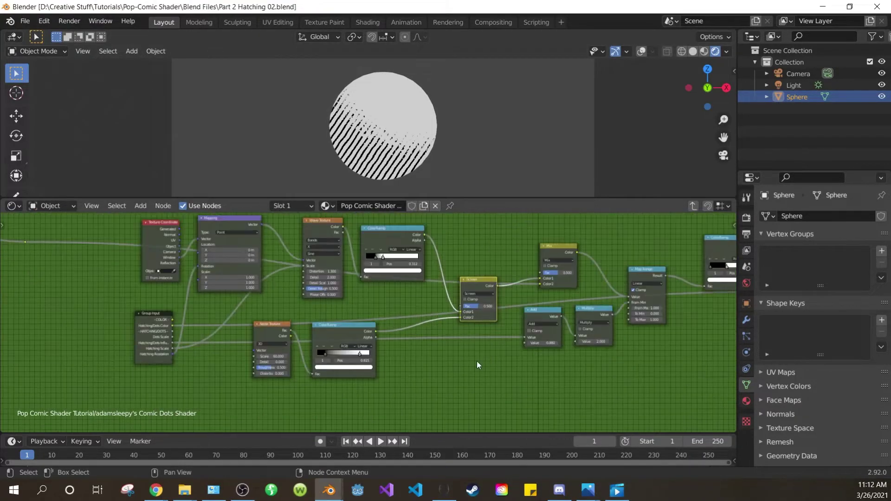
{"action": "scroll", "coordinate": [515, 373], "scroll_direction": "down", "scroll_amount": 1}
{"action": "middle_click_drag", "start_coordinate": [696, 320], "coordinate": [339, 371]}
{"action": "key", "text": "ctrl+space"}
{"action": "middle_click_drag", "start_coordinate": [533, 139], "coordinate": [419, 321]}
{"action": "scroll", "coordinate": [632, 217], "scroll_direction": "down", "scroll_amount": 1}
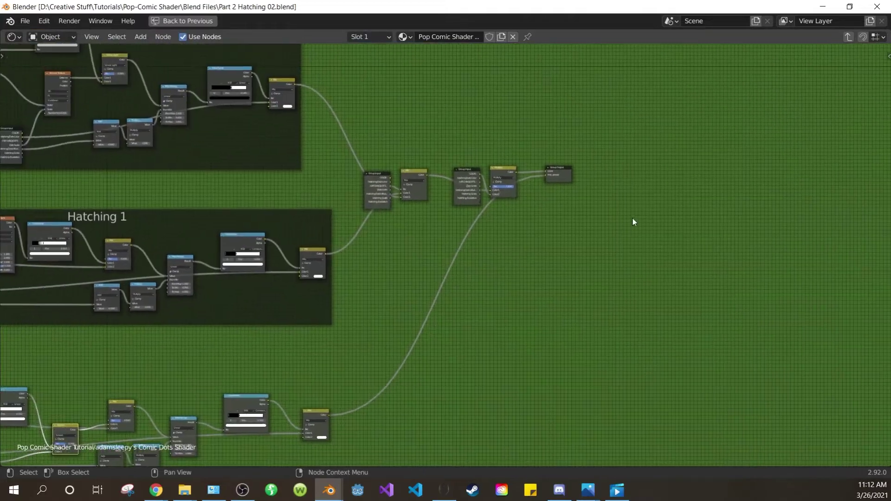
{"action": "left_click_drag", "start_coordinate": [632, 218], "coordinate": [372, 158]}
{"action": "key", "text": "g"}
{"action": "left_click", "coordinate": [602, 198]}
Add a MixRGB node in the free space between the hatching chains and the final nodes.
{"action": "scroll", "coordinate": [494, 281], "scroll_direction": "up", "scroll_amount": 4}
{"action": "middle_click_drag", "start_coordinate": [494, 281], "coordinate": [516, 260]}
{"action": "key", "text": "shift+a"}
{"action": "type", "text": "s"}
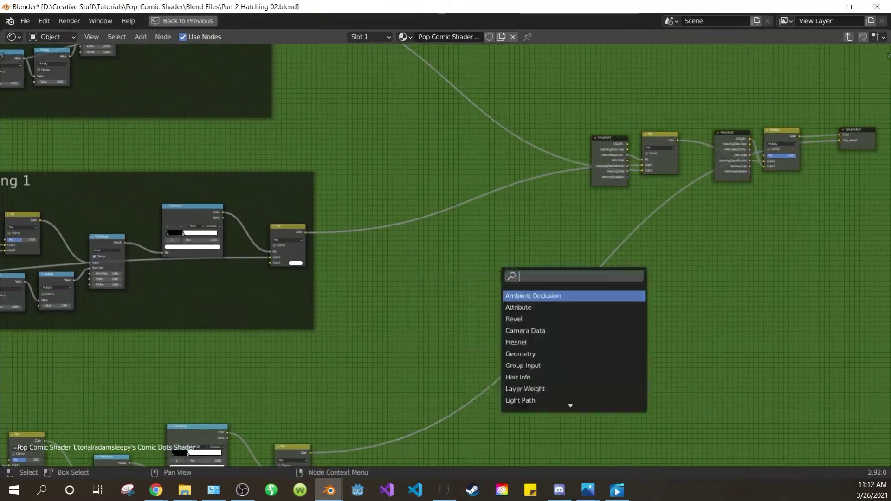
{"action": "type", "text": "mix"}
{"action": "left_click", "coordinate": [538, 307]}
{"action": "left_click", "coordinate": [487, 316]}
Link the Hatching 1 output to the new Mix node's Color1 and the duplicated chain's output to its Color2.
{"action": "scroll", "coordinate": [306, 239], "scroll_direction": "up", "scroll_amount": 1}
{"action": "middle_click_drag", "start_coordinate": [306, 239], "coordinate": [318, 150]}
{"action": "scroll", "coordinate": [318, 151], "scroll_direction": "up", "scroll_amount": 2}
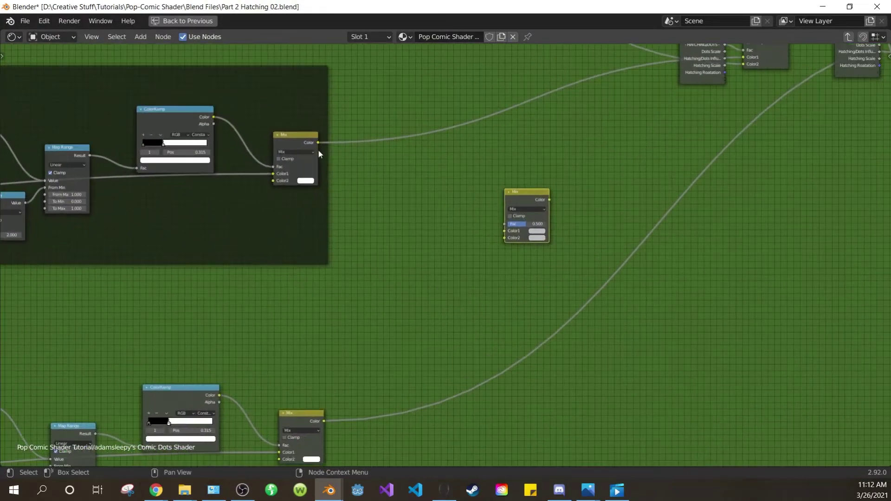
{"action": "left_click_drag", "start_coordinate": [318, 143], "coordinate": [448, 219]}
{"action": "left_click_drag", "start_coordinate": [502, 230], "coordinate": [504, 231]}
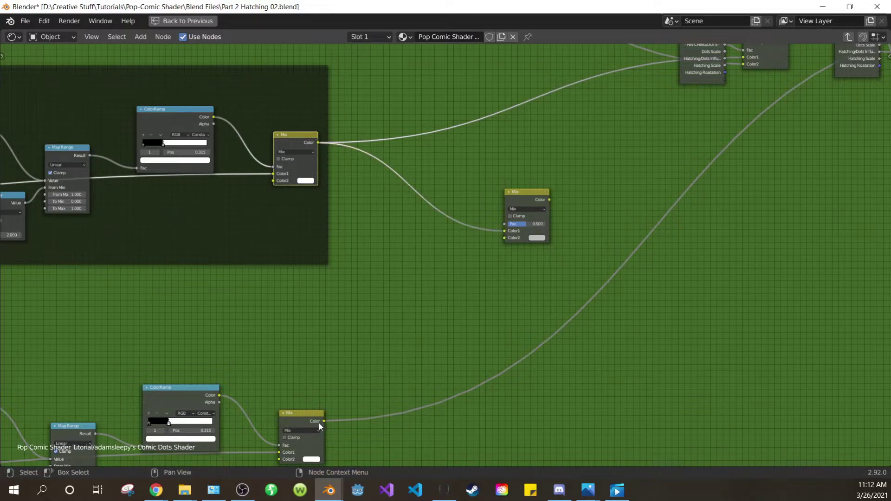
{"action": "left_click_drag", "start_coordinate": [321, 421], "coordinate": [504, 238]}
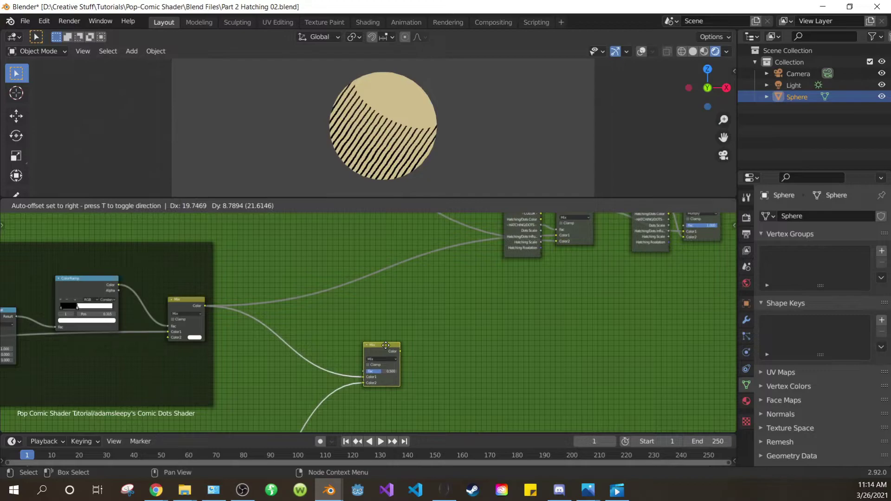
Move the new Mix node up beside the hatching/dots Mix and link its output to that node's Color2.
{"action": "left_click_drag", "start_coordinate": [386, 345], "coordinate": [424, 218]}
{"action": "scroll", "coordinate": [436, 227], "scroll_direction": "up", "scroll_amount": 7}
{"action": "middle_click_drag", "start_coordinate": [439, 230], "coordinate": [353, 299]}
{"action": "scroll", "coordinate": [352, 295], "scroll_direction": "up", "scroll_amount": 1}
{"action": "left_click_drag", "start_coordinate": [349, 294], "coordinate": [570, 314]}
Set the Fac of the Mix node joining the two hatching chains to 0.
{"action": "scroll", "coordinate": [334, 328], "scroll_direction": "down", "scroll_amount": 1}
{"action": "mouse_move", "coordinate": [334, 329]}
{"action": "left_mouse_down"}
{"action": "mouse_move", "coordinate": [293, 329]}
{"action": "mouse_move", "coordinate": [344, 329]}
{"action": "mouse_move", "coordinate": [291, 329]}
{"action": "left_mouse_up"}
{"action": "middle_click_drag", "start_coordinate": [376, 344], "coordinate": [422, 335]}
{"action": "scroll", "coordinate": [394, 297], "scroll_direction": "up", "scroll_amount": 2}
{"action": "left_click_drag", "start_coordinate": [361, 264], "coordinate": [364, 262]}
Duplicate the Group Input node in front of the hatching Mix and link its empty socket to the Mix's Fac.
{"action": "left_click", "coordinate": [553, 282]}
{"action": "scroll", "coordinate": [560, 283], "scroll_direction": "down", "scroll_amount": 3}
{"action": "key", "text": "shift+d"}
{"action": "left_click", "coordinate": [311, 298]}
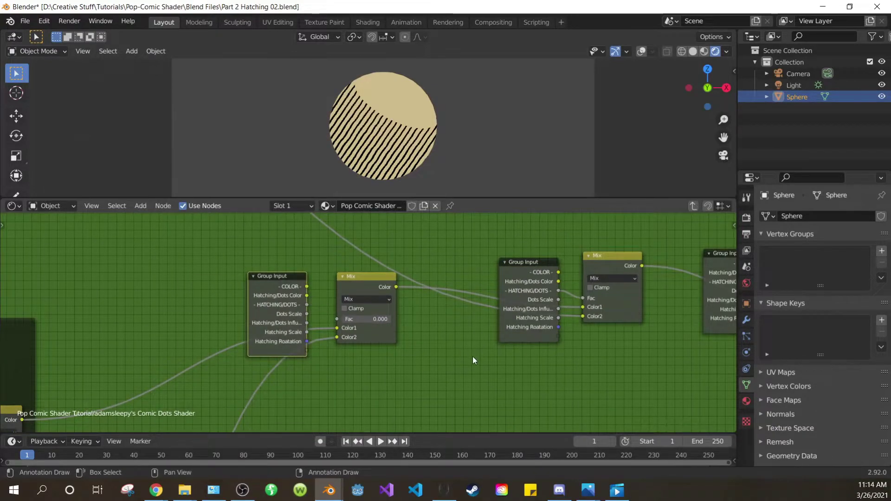
{"action": "scroll", "coordinate": [473, 360], "scroll_direction": "up", "scroll_amount": 2}
{"action": "left_click_drag", "start_coordinate": [383, 358], "coordinate": [427, 314]}
Rename the group's new Fac input "Hatching 1/Hatching 2" and move it up to directly below - HATCHING/DOTS -.
{"action": "key", "text": "n"}
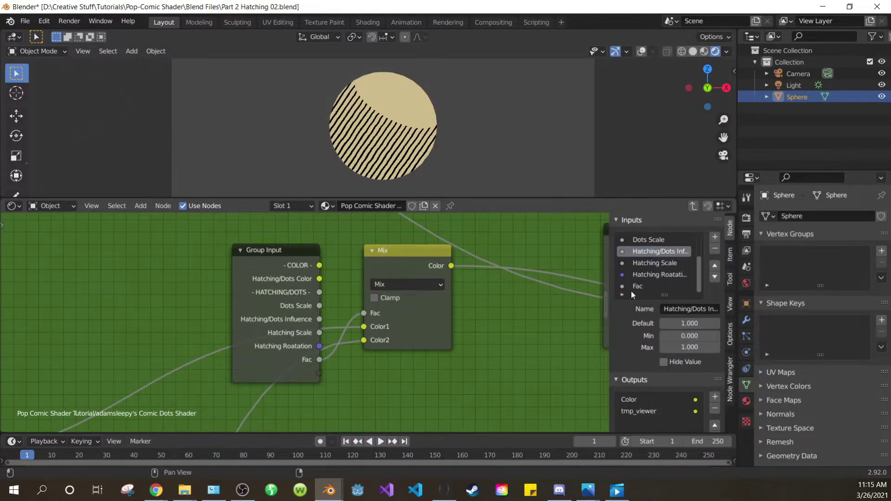
{"action": "left_click", "coordinate": [632, 287]}
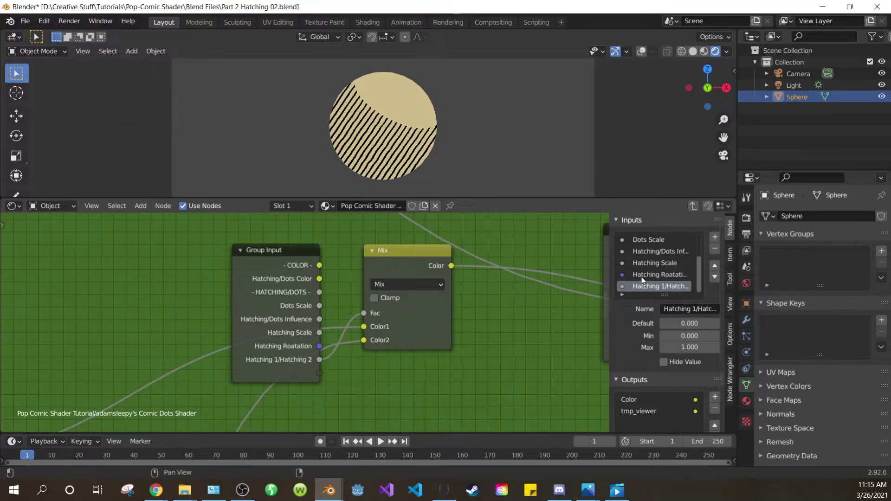
{"action": "left_click", "coordinate": [714, 265]}
{"action": "left_click", "coordinate": [714, 265]}
{"action": "left_click", "coordinate": [715, 265]}
{"action": "scroll", "coordinate": [695, 274], "scroll_direction": "up", "scroll_amount": 2}
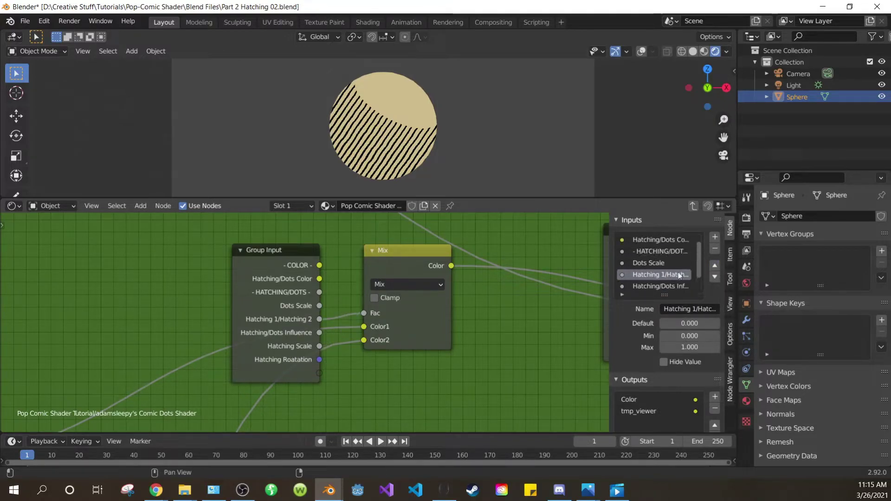
{"action": "left_click", "coordinate": [715, 265]}
{"action": "scroll", "coordinate": [659, 273], "scroll_direction": "down", "scroll_amount": 1}
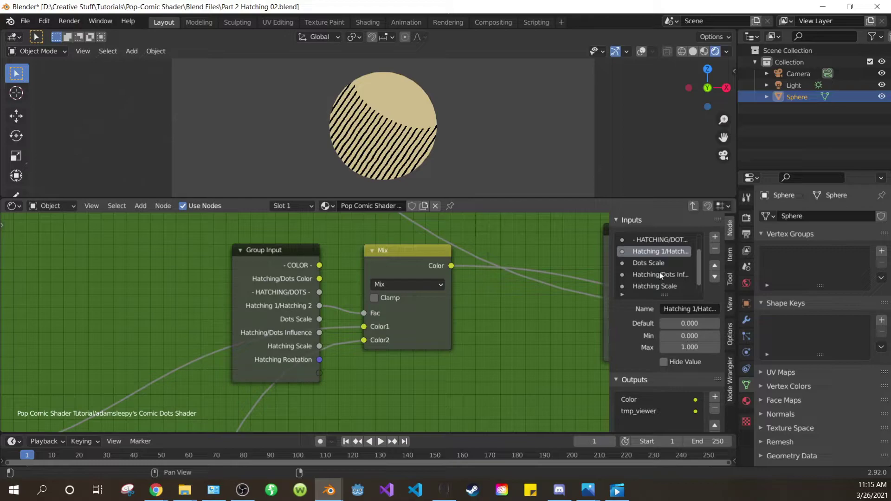
Move the group's Hatching/Dots Influence input above Dots Scale and save the file.
{"action": "left_click", "coordinate": [659, 274]}
{"action": "left_click", "coordinate": [715, 265]}
{"action": "scroll", "coordinate": [668, 274], "scroll_direction": "down", "scroll_amount": 1}
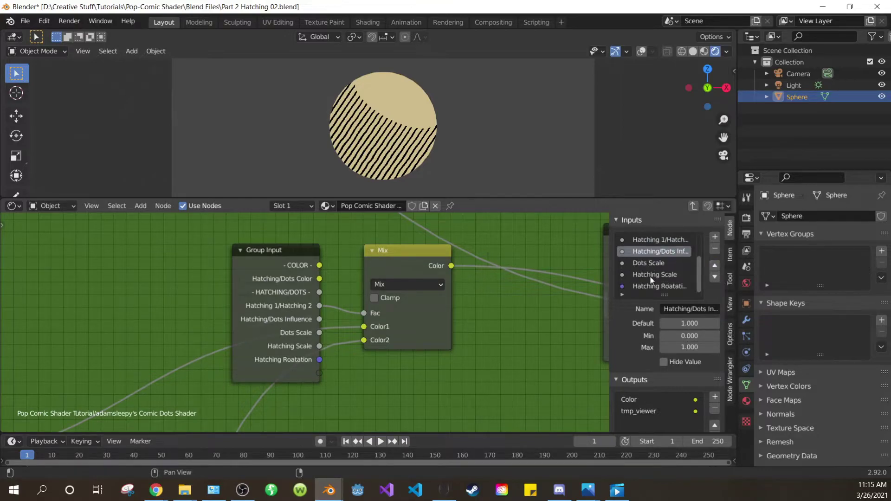
{"action": "scroll", "coordinate": [546, 353], "scroll_direction": "down", "scroll_amount": 1}
{"action": "key", "text": "n"}
{"action": "scroll", "coordinate": [492, 371], "scroll_direction": "down", "scroll_amount": 2}
{"action": "key", "text": "ctrl+s"}
Leave the node group and set the group node's Hatching 1/Hatching 2 value to 1.000.
{"action": "scroll", "coordinate": [515, 327], "scroll_direction": "down", "scroll_amount": 5}
{"action": "key", "text": "Tab"}
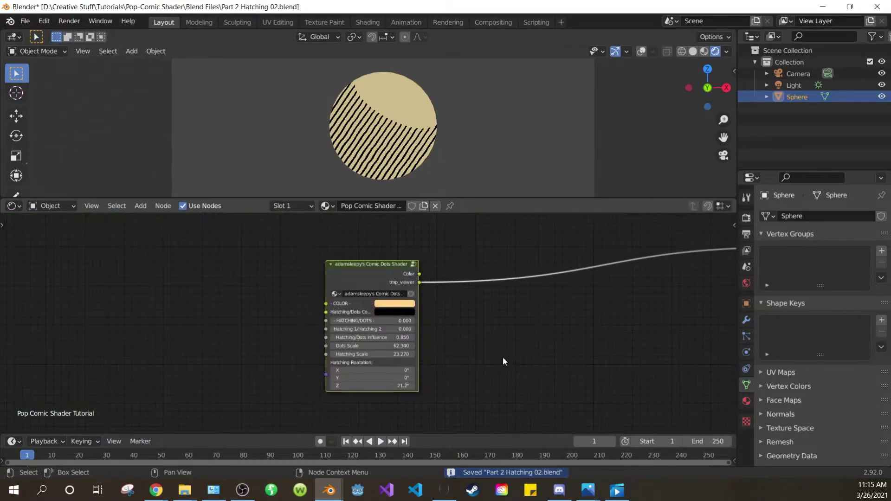
{"action": "scroll", "coordinate": [502, 360], "scroll_direction": "up", "scroll_amount": 7}
{"action": "mouse_move", "coordinate": [431, 335]}
{"action": "left_mouse_down"}
{"action": "mouse_move", "coordinate": [360, 335]}
{"action": "mouse_move", "coordinate": [455, 335]}
{"action": "left_mouse_up"}
{"action": "middle_click_drag", "start_coordinate": [494, 350], "coordinate": [489, 313]}
{"action": "scroll", "coordinate": [489, 314], "scroll_direction": "down", "scroll_amount": 2}
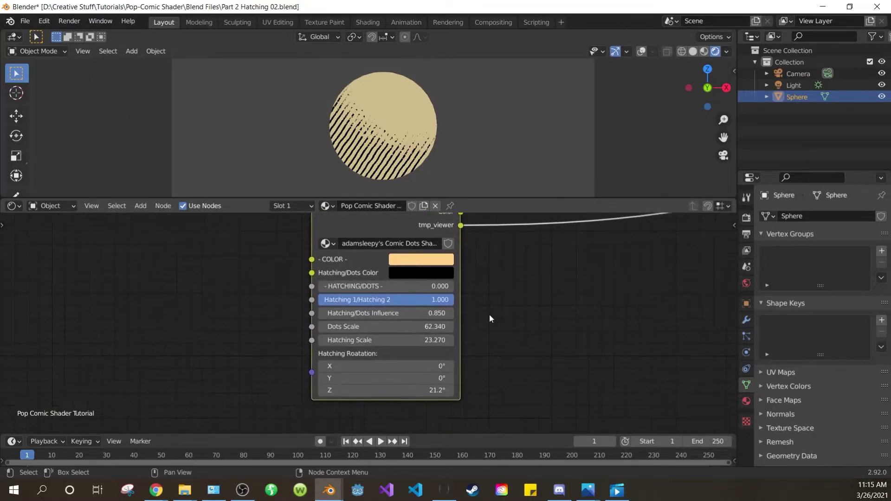
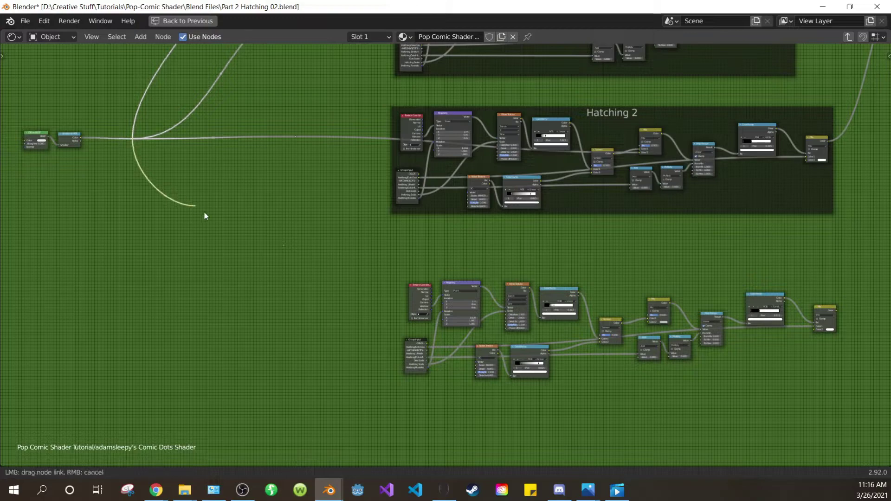
Extend the shared shading link through a reroute to the duplicated third hatching chain and connect it to that chain's 0.500 Mix Color2.
{"action": "left_click_drag", "start_coordinate": [284, 246], "coordinate": [283, 247]}
{"action": "middle_click_drag", "start_coordinate": [297, 264], "coordinate": [285, 202]}
{"action": "scroll", "coordinate": [246, 180], "scroll_direction": "up", "scroll_amount": 5}
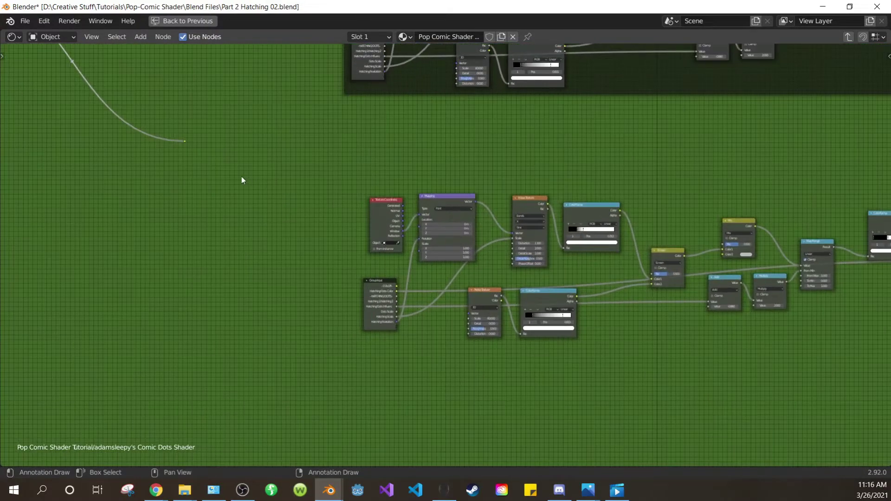
{"action": "left_click_drag", "start_coordinate": [184, 141], "coordinate": [724, 256]}
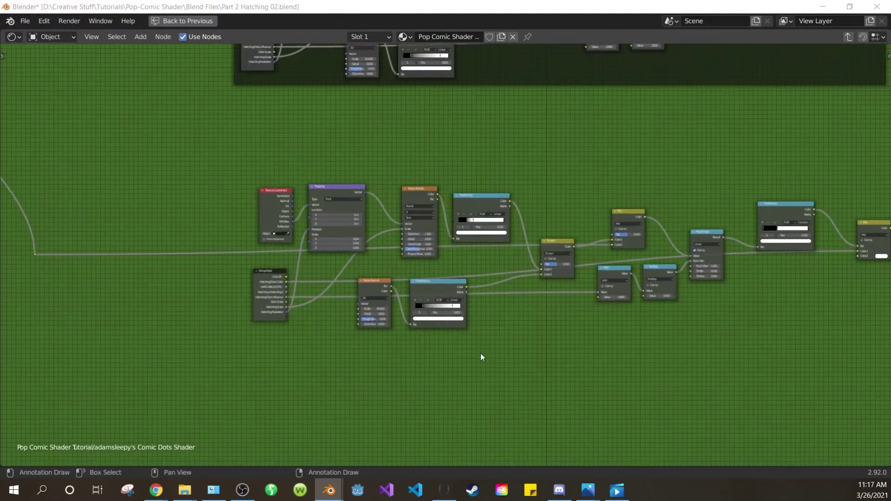
{"action": "scroll", "coordinate": [480, 357], "scroll_direction": "down", "scroll_amount": 2}
{"action": "middle_click_drag", "start_coordinate": [630, 338], "coordinate": [521, 339]}
Unlink the third hatching chain's Mapping Rotation and set the rotation to Y 132° and Z 30°.
{"action": "key", "text": "ctrl+space"}
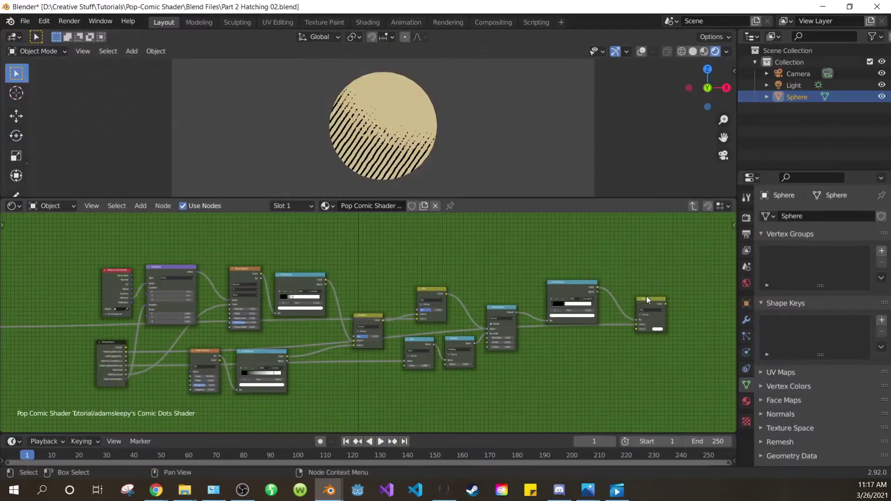
{"action": "middle_click_drag", "start_coordinate": [305, 366], "coordinate": [508, 333]}
{"action": "scroll", "coordinate": [366, 320], "scroll_direction": "up", "scroll_amount": 6}
{"action": "middle_click_drag", "start_coordinate": [310, 308], "coordinate": [448, 349]}
{"action": "scroll", "coordinate": [447, 349], "scroll_direction": "up", "scroll_amount": 2}
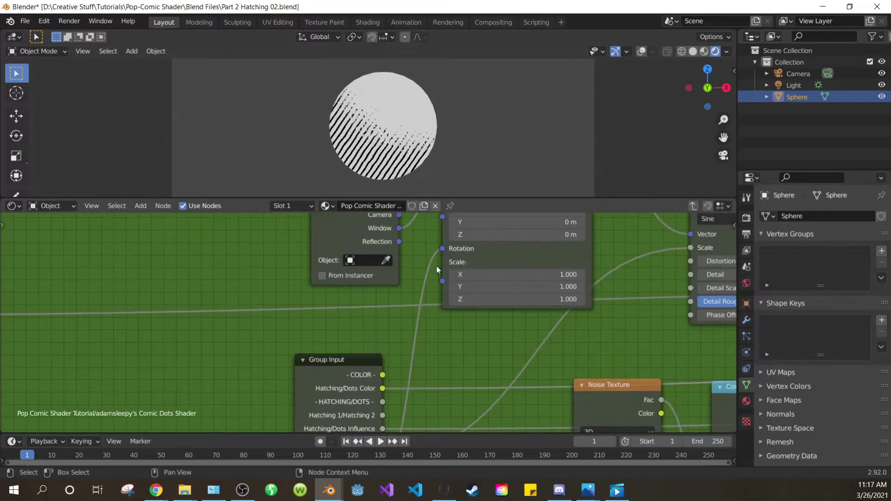
{"action": "left_click_drag", "start_coordinate": [443, 253], "coordinate": [416, 253]}
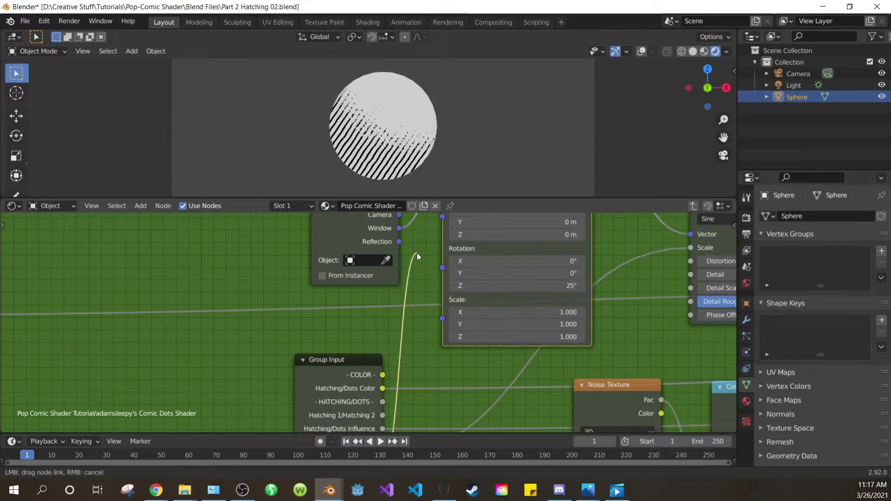
{"action": "scroll", "coordinate": [408, 350], "scroll_direction": "down", "scroll_amount": 1}
{"action": "middle_click_drag", "start_coordinate": [409, 349], "coordinate": [378, 330]}
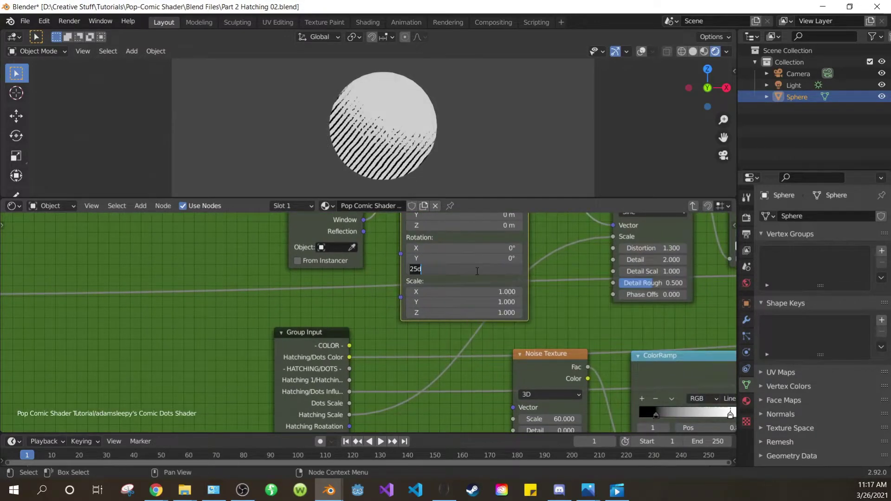
{"action": "key", "text": "Return"}
{"action": "left_click_drag", "start_coordinate": [477, 259], "coordinate": [545, 259]}
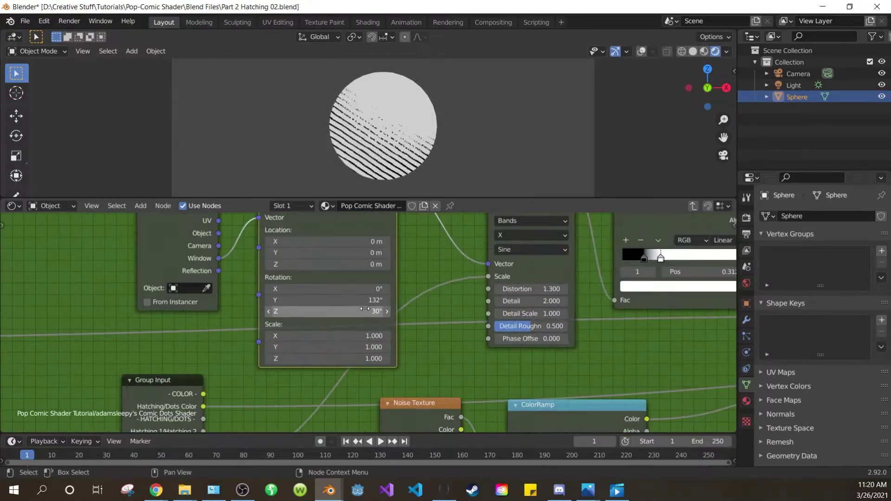
Link the third chain's empty Group Input socket to the Mapping node's Rotation.
{"action": "scroll", "coordinate": [434, 253], "scroll_direction": "down", "scroll_amount": 2}
{"action": "middle_click_drag", "start_coordinate": [417, 347], "coordinate": [434, 281]}
{"action": "left_click", "coordinate": [244, 403]}
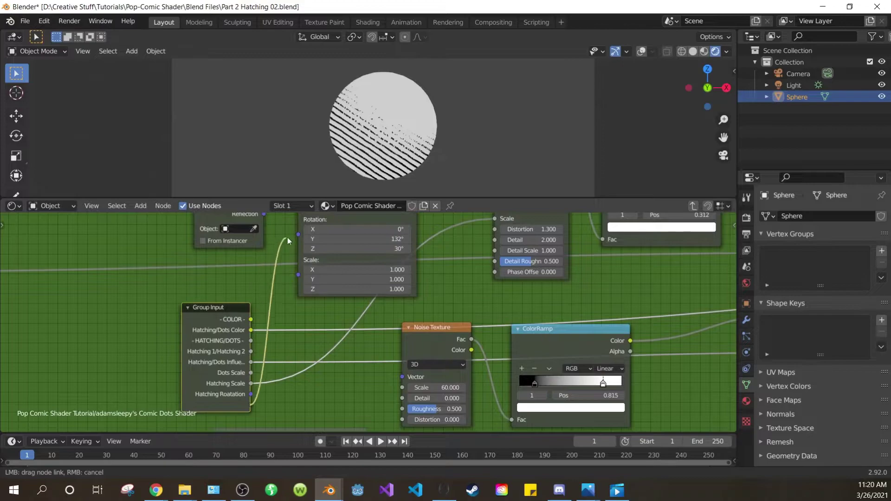
{"action": "left_click_drag", "start_coordinate": [287, 239], "coordinate": [298, 234]}
Rename the group's new Rotation input "Cross Hatching Rotation".
{"action": "key", "text": "n"}
{"action": "left_click", "coordinate": [730, 233]}
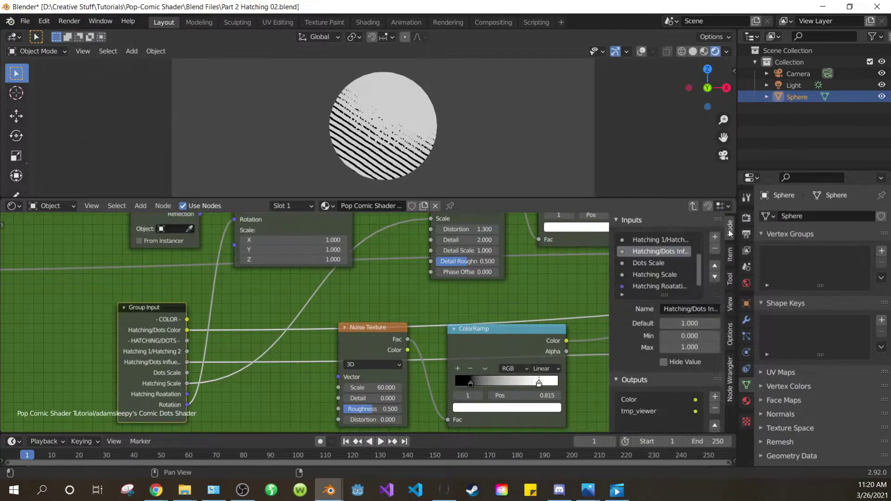
{"action": "scroll", "coordinate": [652, 262], "scroll_direction": "down", "scroll_amount": 1}
{"action": "left_click", "coordinate": [634, 287]}
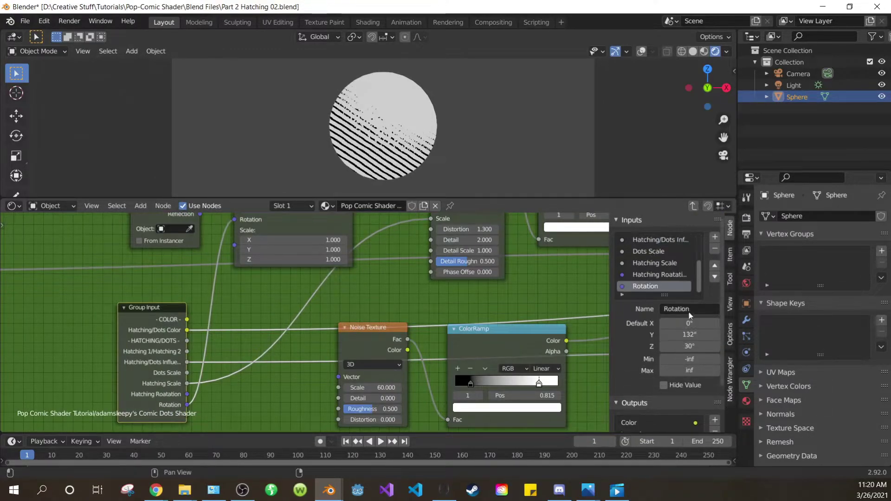
{"action": "type", "text": "hing"}
{"action": "key", "text": "Return"}
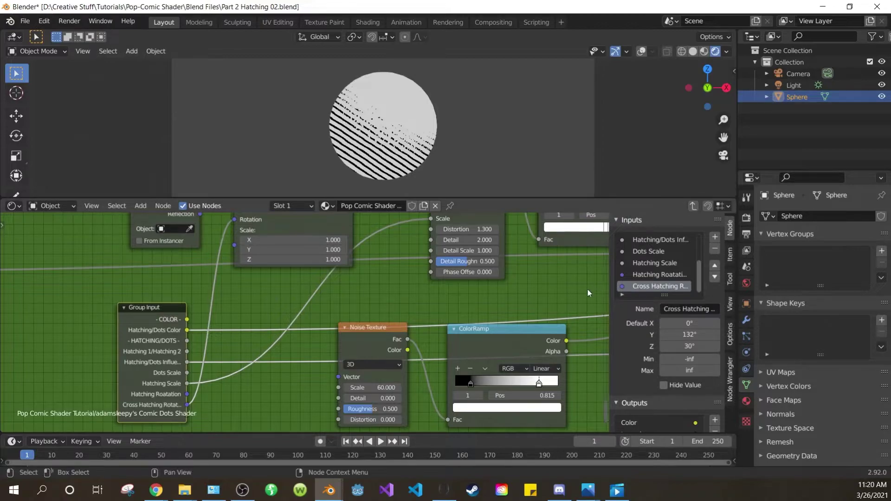
Replace the third chain's Wave Texture Scale link with one from the Group Input's empty socket.
{"action": "scroll", "coordinate": [388, 282], "scroll_direction": "down", "scroll_amount": 1}
{"action": "left_click_drag", "start_coordinate": [422, 219], "coordinate": [248, 396]}
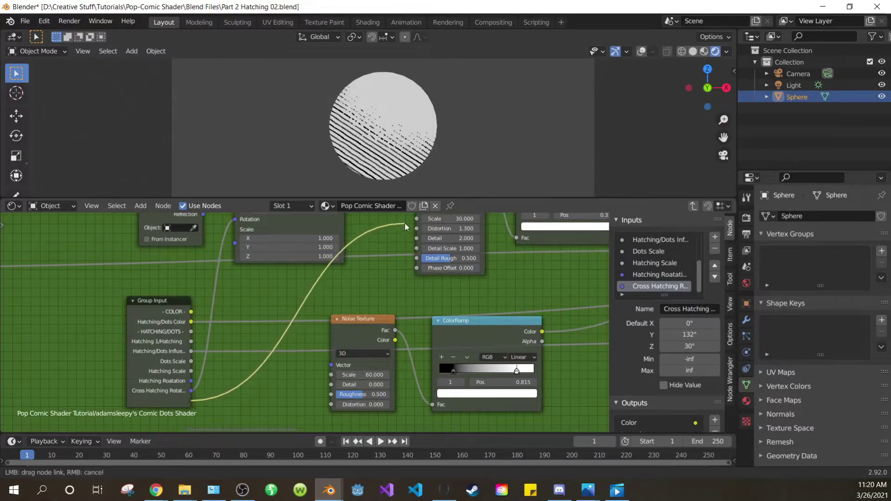
{"action": "left_click_drag", "start_coordinate": [417, 222], "coordinate": [417, 220]}
Rename the group's new Scale input "Cross Hatching Scale" and move it above Cross Hatching Rotation.
{"action": "scroll", "coordinate": [666, 283], "scroll_direction": "down", "scroll_amount": 1}
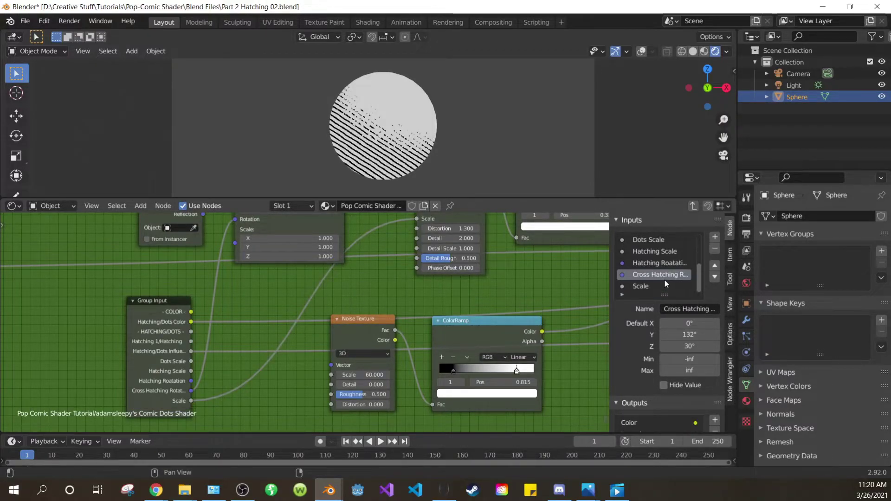
{"action": "left_click", "coordinate": [666, 284]}
{"action": "left_click", "coordinate": [691, 309]}
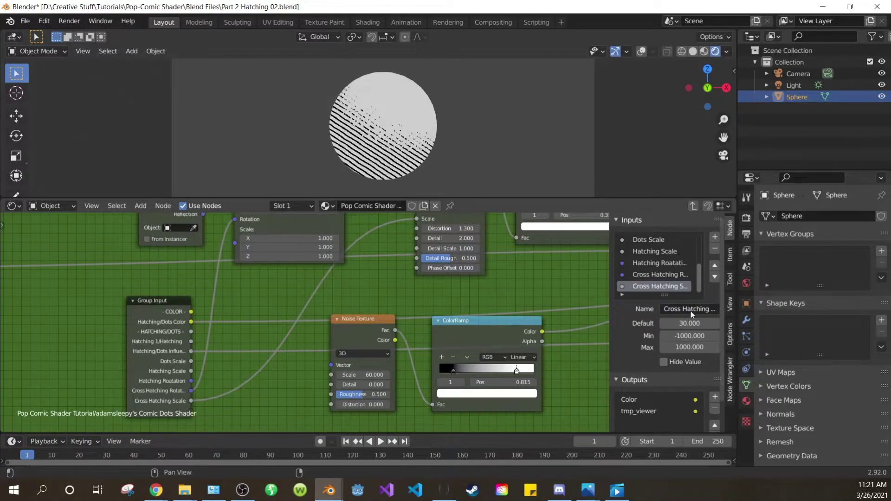
{"action": "left_click", "coordinate": [715, 264]}
Expose the third chain's Add node first Value as a new group input "- CROSS HATCHING -", placed above Cross Hatching Scale.
{"action": "scroll", "coordinate": [545, 291], "scroll_direction": "down", "scroll_amount": 2}
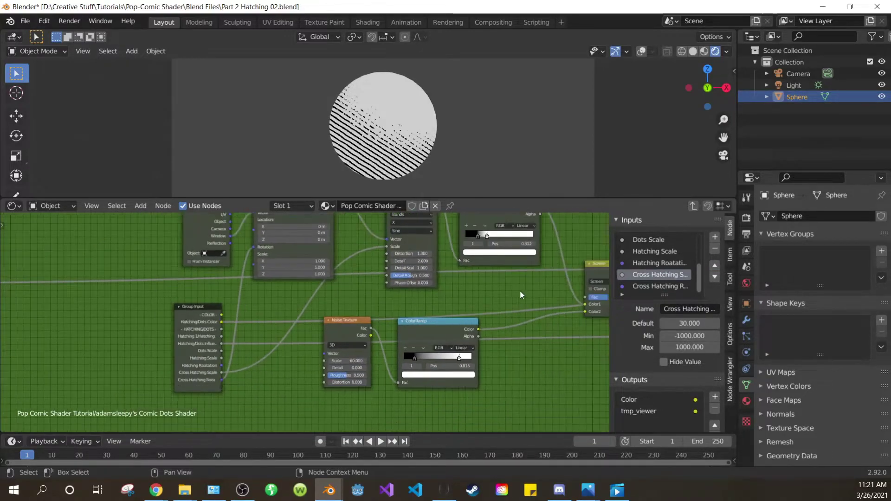
{"action": "middle_click_drag", "start_coordinate": [519, 291], "coordinate": [330, 292]}
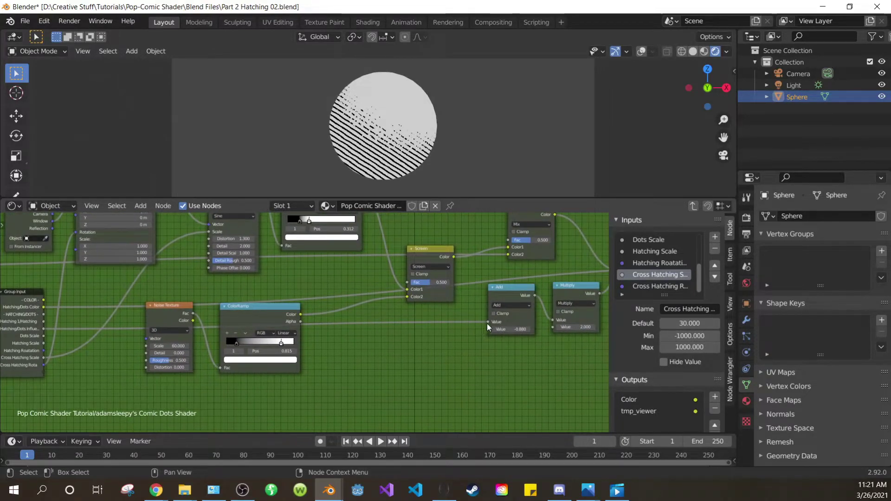
{"action": "left_click_drag", "start_coordinate": [488, 322], "coordinate": [445, 322]}
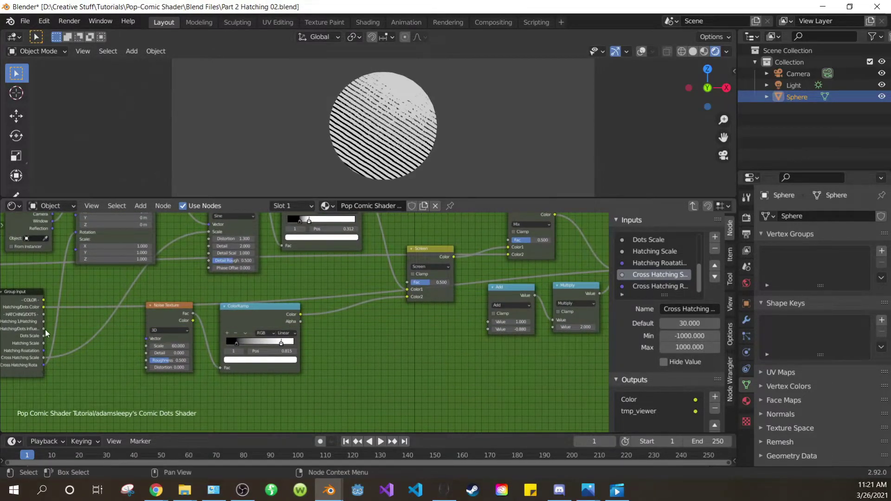
{"action": "left_click_drag", "start_coordinate": [45, 373], "coordinate": [489, 321]}
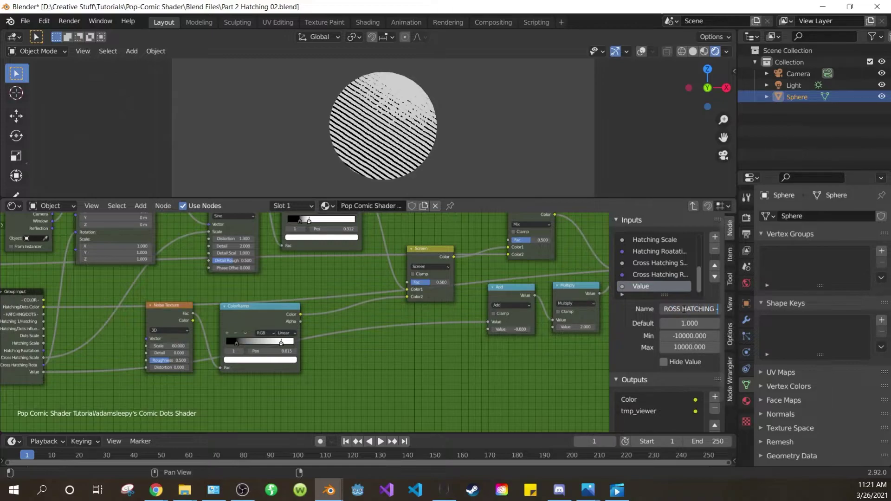
{"action": "double_click", "coordinate": [714, 265]}
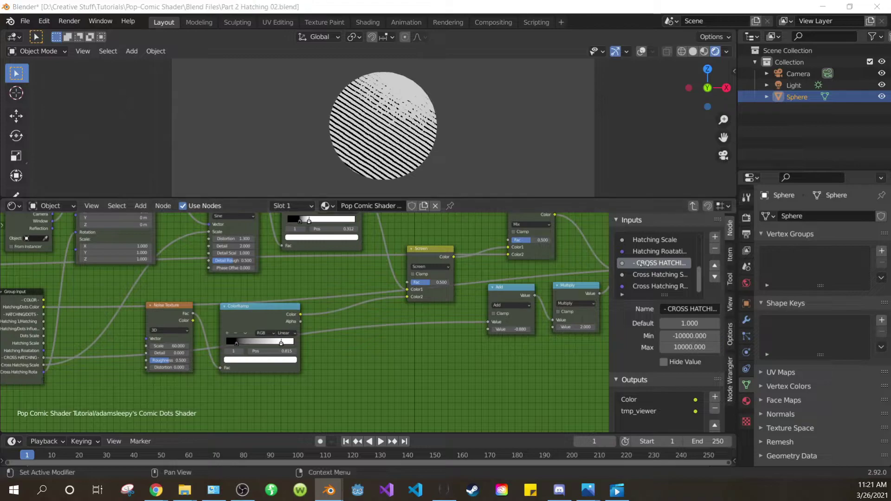
Leave the group and try different - CROSS HATCHING - values on the group node.
{"action": "key", "text": "n"}
{"action": "scroll", "coordinate": [449, 361], "scroll_direction": "down", "scroll_amount": 2}
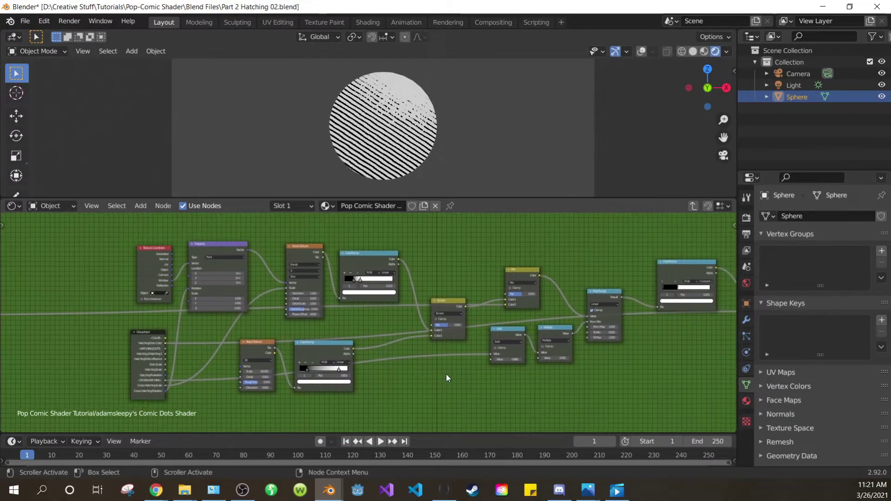
{"action": "key", "text": "Tab"}
{"action": "scroll", "coordinate": [547, 405], "scroll_direction": "up", "scroll_amount": 3}
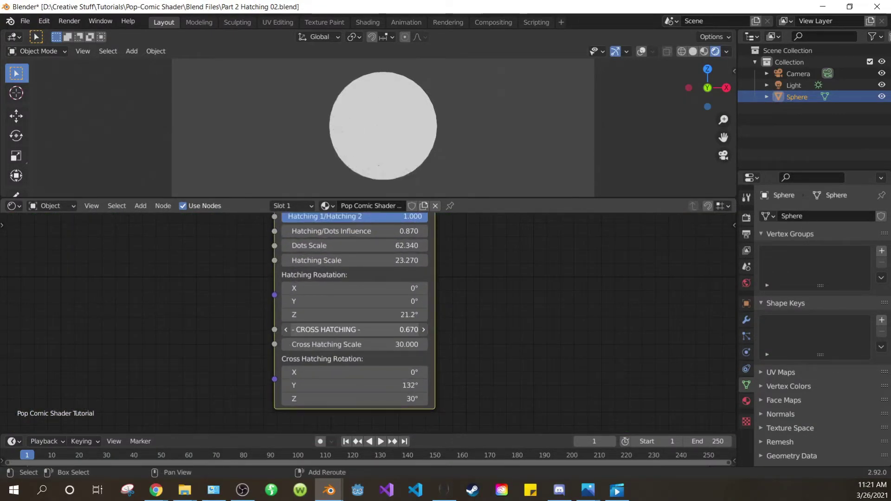
Reopen the group and limit the - CROSS HATCHING - input to a minimum of 0.000 and a maximum of 1.000.
{"action": "key", "text": "Tab"}
{"action": "scroll", "coordinate": [474, 353], "scroll_direction": "down", "scroll_amount": 1}
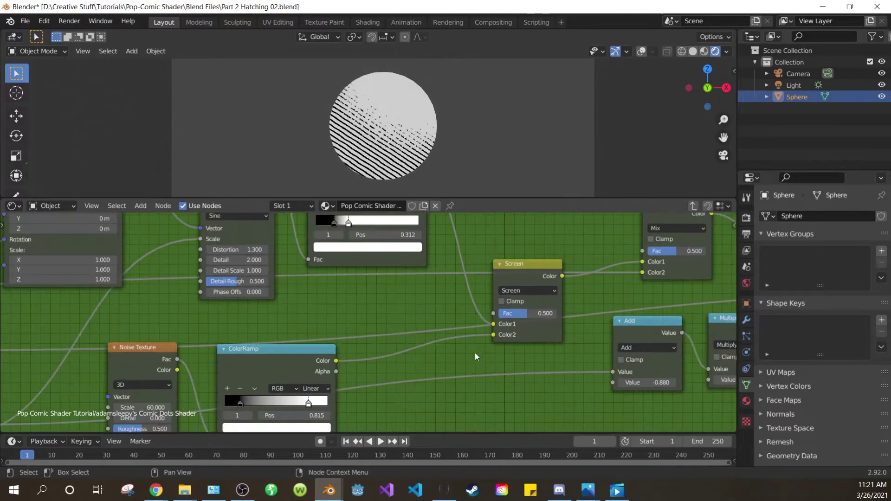
{"action": "key", "text": "n"}
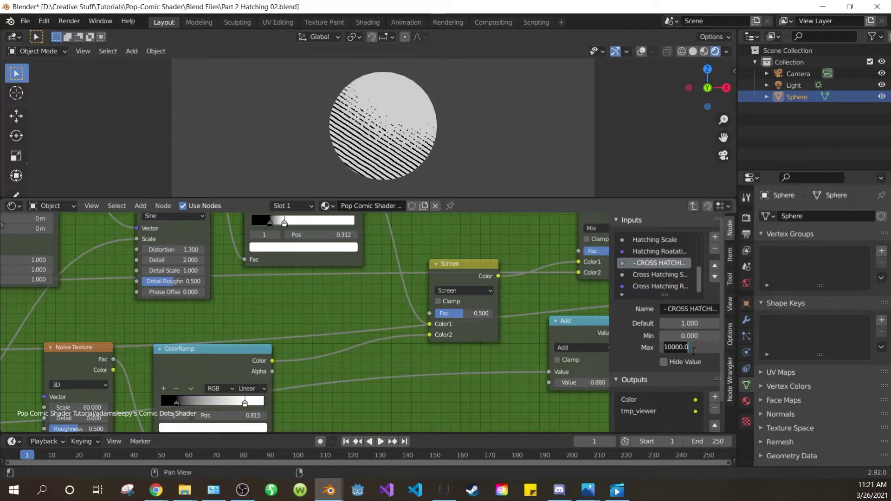
Set - CROSS HATCHING - to 0.910 on the group node, reopen the group and save the file.
{"action": "key", "text": "Tab"}
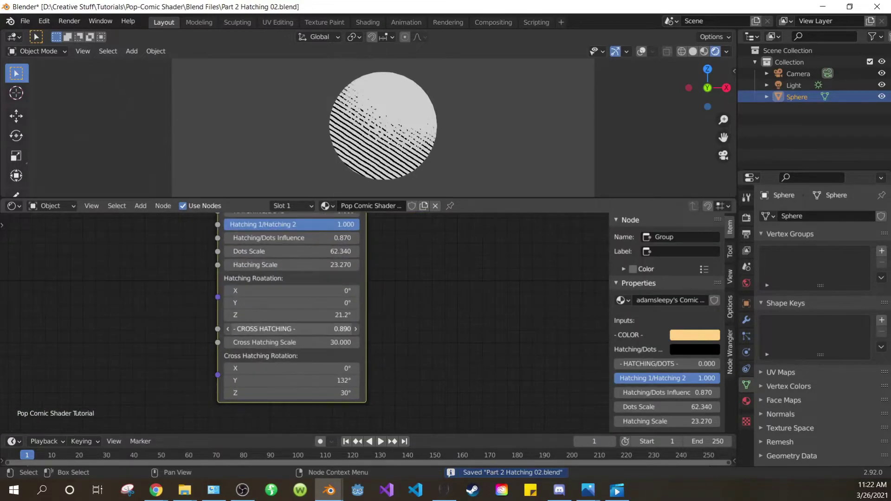
{"action": "key", "text": "ctrl+s"}
{"action": "mouse_move", "coordinate": [302, 329]}
{"action": "left_mouse_down"}
{"action": "mouse_move", "coordinate": [272, 329]}
{"action": "mouse_move", "coordinate": [302, 329]}
{"action": "left_mouse_up"}
{"action": "scroll", "coordinate": [304, 324], "scroll_direction": "down", "scroll_amount": 3}
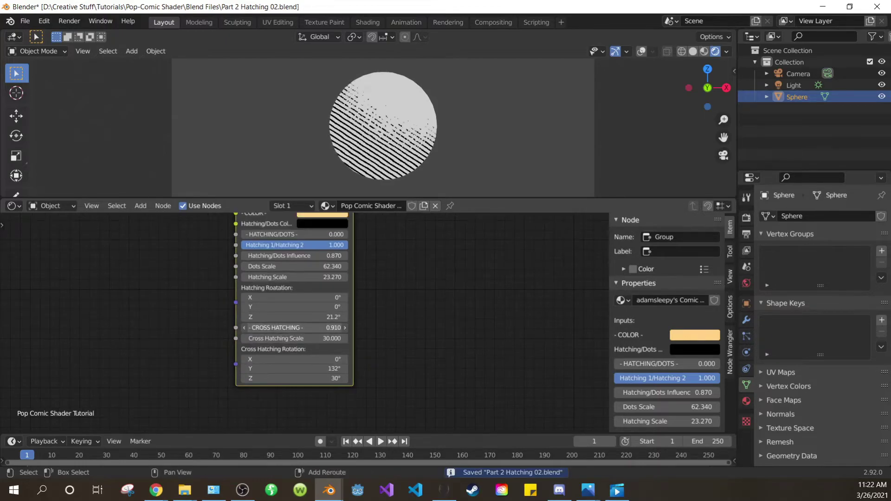
{"action": "key", "text": "Tab"}
{"action": "key", "text": "ctrl+s"}
Maximize the node editor and preview the output of the final Multiply node before Group Output.
{"action": "middle_click_drag", "start_coordinate": [504, 349], "coordinate": [430, 341]}
{"action": "scroll", "coordinate": [431, 341], "scroll_direction": "down", "scroll_amount": 2}
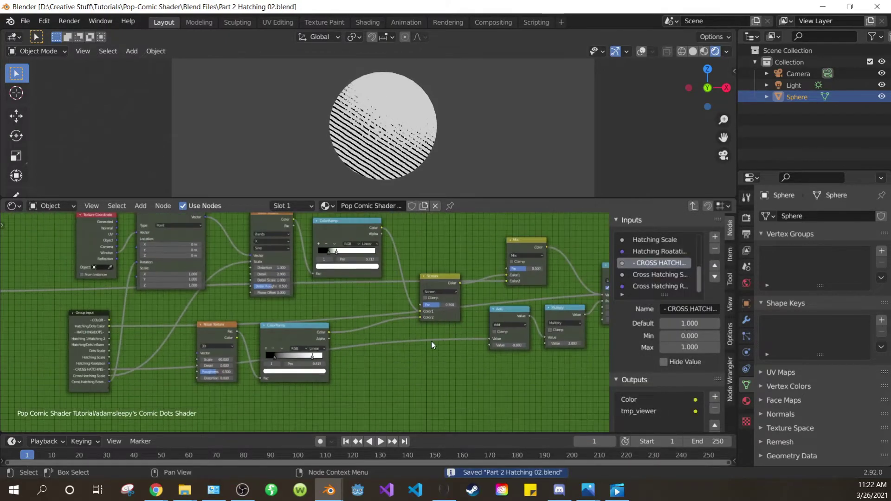
{"action": "key", "text": "n"}
{"action": "scroll", "coordinate": [430, 341], "scroll_direction": "down", "scroll_amount": 3}
{"action": "scroll", "coordinate": [577, 249], "scroll_direction": "up", "scroll_amount": 2}
{"action": "middle_click_drag", "start_coordinate": [671, 225], "coordinate": [451, 405]}
{"action": "key", "text": "ctrl+space"}
{"action": "scroll", "coordinate": [455, 390], "scroll_direction": "down", "scroll_amount": 4}
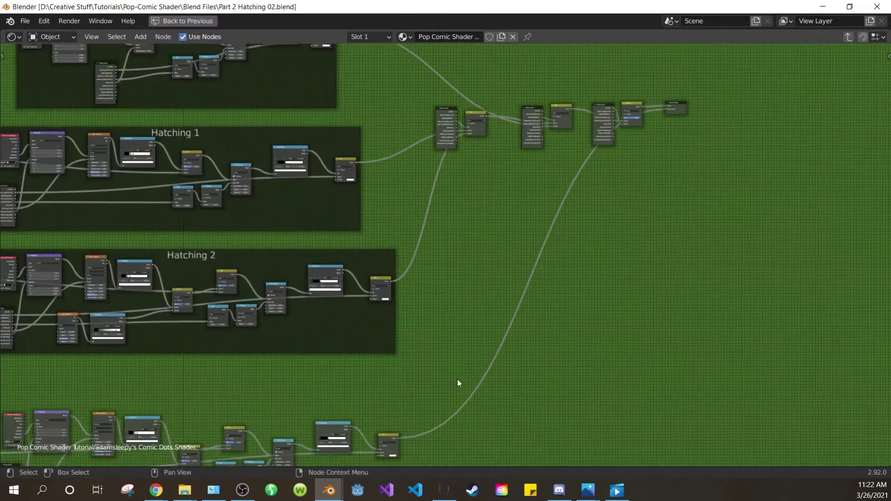
{"action": "scroll", "coordinate": [511, 259], "scroll_direction": "up", "scroll_amount": 1}
{"action": "scroll", "coordinate": [528, 221], "scroll_direction": "up", "scroll_amount": 2}
{"action": "middle_click_drag", "start_coordinate": [505, 197], "coordinate": [446, 323]}
{"action": "scroll", "coordinate": [612, 202], "scroll_direction": "up", "scroll_amount": 6}
{"action": "middle_click_drag", "start_coordinate": [612, 202], "coordinate": [448, 208]}
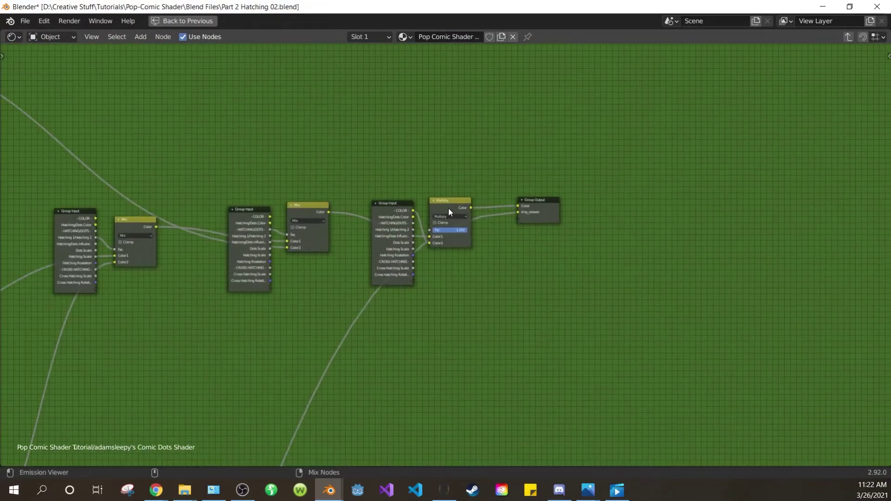
{"action": "left_click", "coordinate": [448, 208], "text": "ctrl+shift"}
Move the final Mix, Multiply and Group Output nodes with their Group Inputs farther right to open a gap after the hatching Mix.
{"action": "scroll", "coordinate": [297, 352], "scroll_direction": "down", "scroll_amount": 4}
{"action": "middle_click_drag", "start_coordinate": [254, 378], "coordinate": [457, 347]}
{"action": "scroll", "coordinate": [458, 347], "scroll_direction": "up", "scroll_amount": 1}
{"action": "middle_click_drag", "start_coordinate": [392, 296], "coordinate": [435, 204]}
{"action": "scroll", "coordinate": [435, 202], "scroll_direction": "down", "scroll_amount": 3}
{"action": "left_click_drag", "start_coordinate": [421, 155], "coordinate": [419, 157]}
{"action": "left_click_drag", "start_coordinate": [449, 94], "coordinate": [632, 163]}
{"action": "key", "text": "g"}
{"action": "left_click", "coordinate": [626, 204]}
Add a Mix node in the gap after the hatching Mix and set its blend mode to Multiply.
{"action": "key", "text": "shift+a"}
{"action": "left_click", "coordinate": [475, 182]}
{"action": "type", "text": "mix"}
{"action": "left_click", "coordinate": [527, 215]}
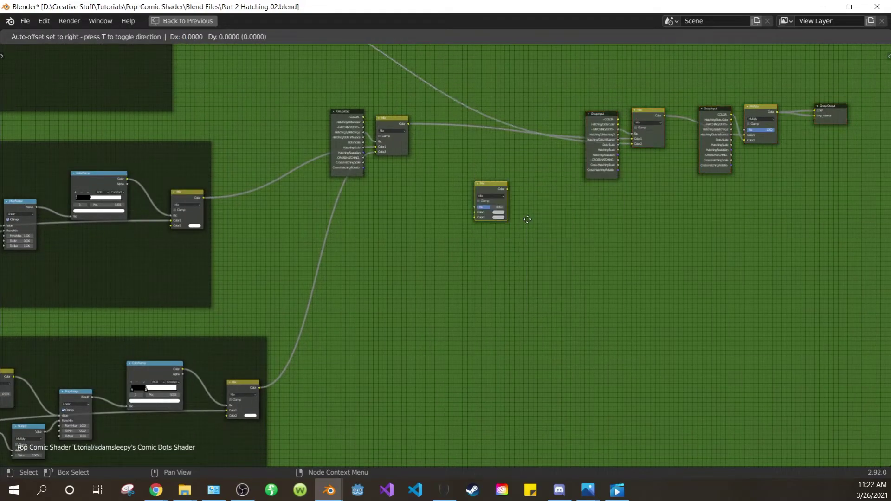
{"action": "left_click", "coordinate": [533, 209]}
{"action": "left_click", "coordinate": [394, 135]}
{"action": "scroll", "coordinate": [449, 240], "scroll_direction": "up", "scroll_amount": 8}
{"action": "scroll", "coordinate": [464, 223], "scroll_direction": "up", "scroll_amount": 2}
{"action": "left_click", "coordinate": [485, 200]}
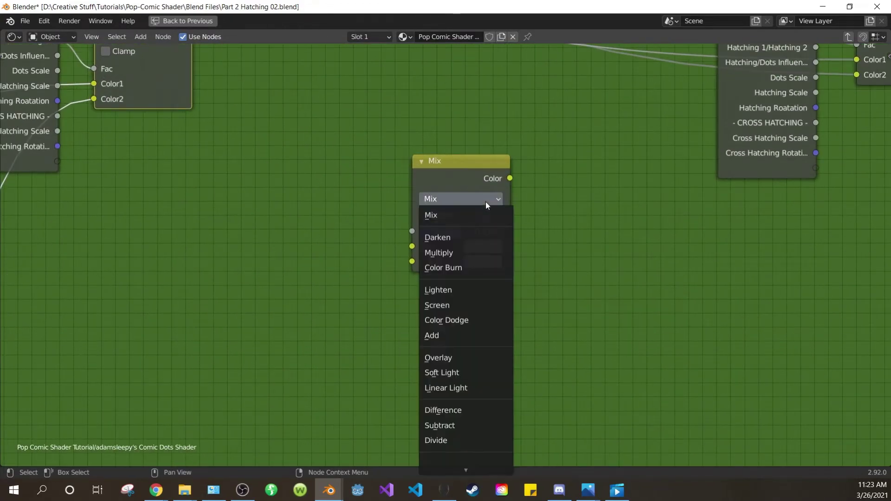
{"action": "left_click", "coordinate": [460, 252]}
Link the hatching Mix output to the Multiply node's Color1 and the Multiply output to the following Mix node's Color1.
{"action": "scroll", "coordinate": [441, 250], "scroll_direction": "down", "scroll_amount": 3}
{"action": "left_click_drag", "start_coordinate": [298, 135], "coordinate": [425, 269]}
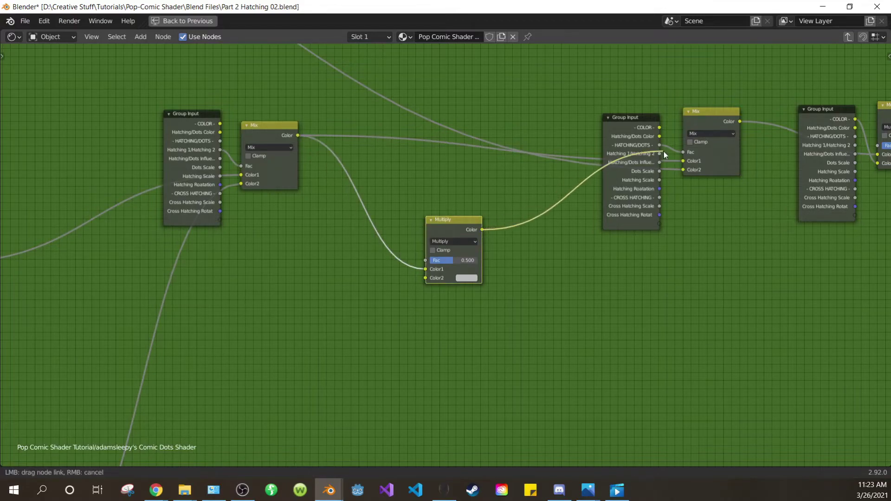
{"action": "left_click_drag", "start_coordinate": [663, 151], "coordinate": [683, 161]}
Move the Multiply node down beside the cross-hatching nodes and link their final Mix output to its Color2.
{"action": "scroll", "coordinate": [447, 232], "scroll_direction": "down", "scroll_amount": 10}
{"action": "middle_click_drag", "start_coordinate": [447, 232], "coordinate": [496, 77]}
{"action": "left_click_drag", "start_coordinate": [497, 76], "coordinate": [500, 250]}
{"action": "scroll", "coordinate": [442, 259], "scroll_direction": "up", "scroll_amount": 7}
{"action": "middle_click_drag", "start_coordinate": [442, 259], "coordinate": [440, 205]}
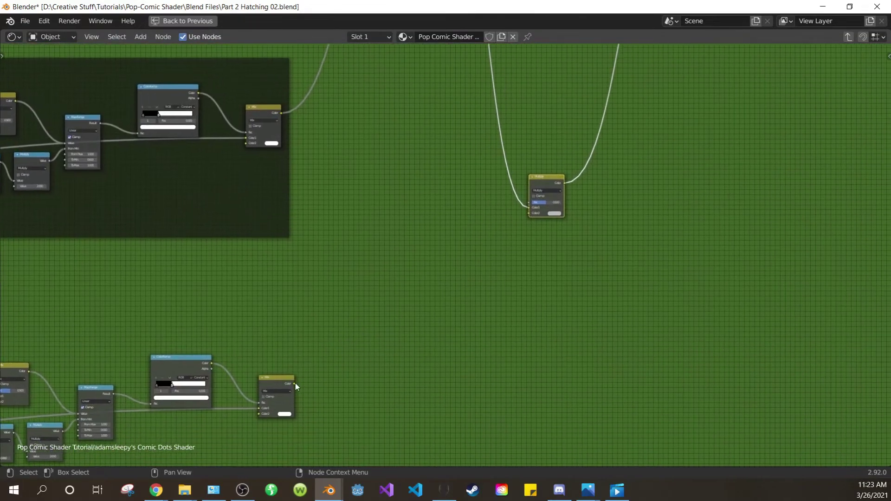
{"action": "left_click_drag", "start_coordinate": [295, 383], "coordinate": [531, 214]}
{"action": "scroll", "coordinate": [584, 213], "scroll_direction": "up", "scroll_amount": 5}
{"action": "middle_click_drag", "start_coordinate": [583, 213], "coordinate": [458, 336]}
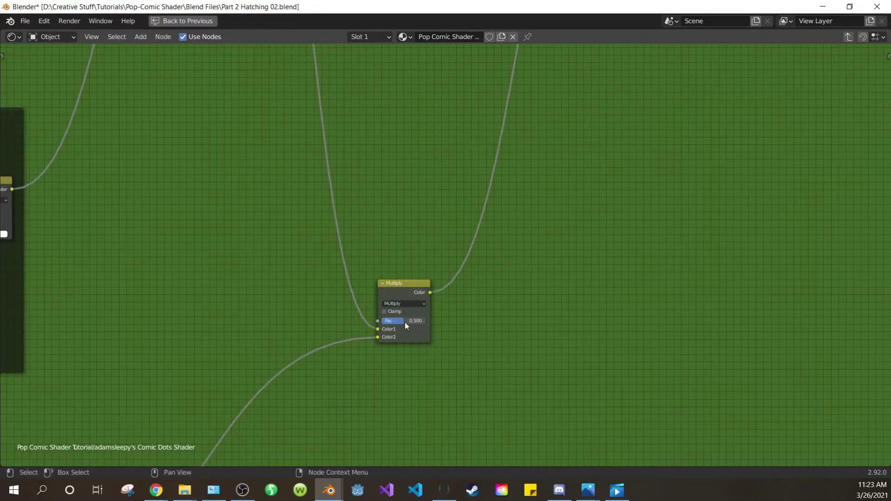
Move the Multiply node back up toward the main mixing chain.
{"action": "scroll", "coordinate": [435, 205], "scroll_direction": "down", "scroll_amount": 5}
{"action": "middle_click_drag", "start_coordinate": [435, 205], "coordinate": [427, 312]}
{"action": "scroll", "coordinate": [431, 297], "scroll_direction": "down", "scroll_amount": 3}
{"action": "left_click_drag", "start_coordinate": [413, 354], "coordinate": [418, 84]}
Leave the group, restore the editor layout, and set - CROSS HATCHING - to 0.860 and Hatching/Dots Influence to 0.920.
{"action": "key", "text": "Tab"}
{"action": "scroll", "coordinate": [515, 340], "scroll_direction": "up", "scroll_amount": 4}
{"action": "key", "text": "ctrl+space"}
{"action": "scroll", "coordinate": [516, 341], "scroll_direction": "up", "scroll_amount": 4}
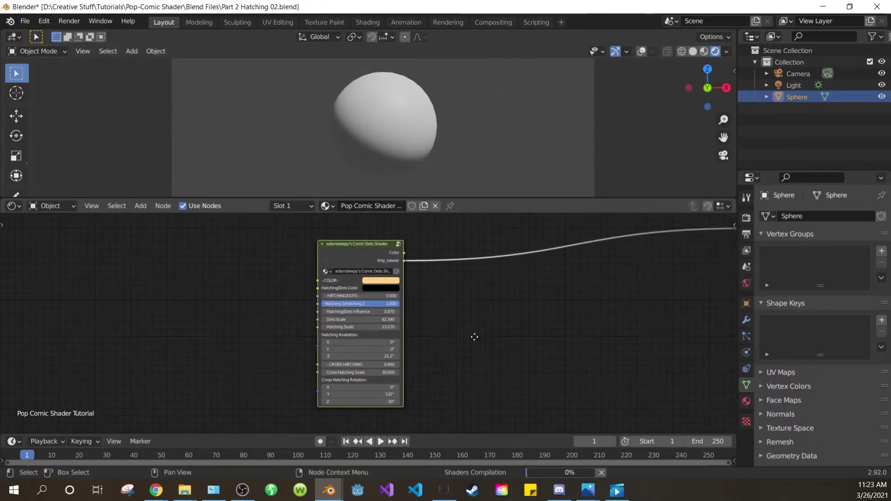
{"action": "mouse_move", "coordinate": [392, 389]}
{"action": "left_mouse_down"}
{"action": "mouse_move", "coordinate": [402, 389]}
{"action": "mouse_move", "coordinate": [385, 389]}
{"action": "left_mouse_up"}
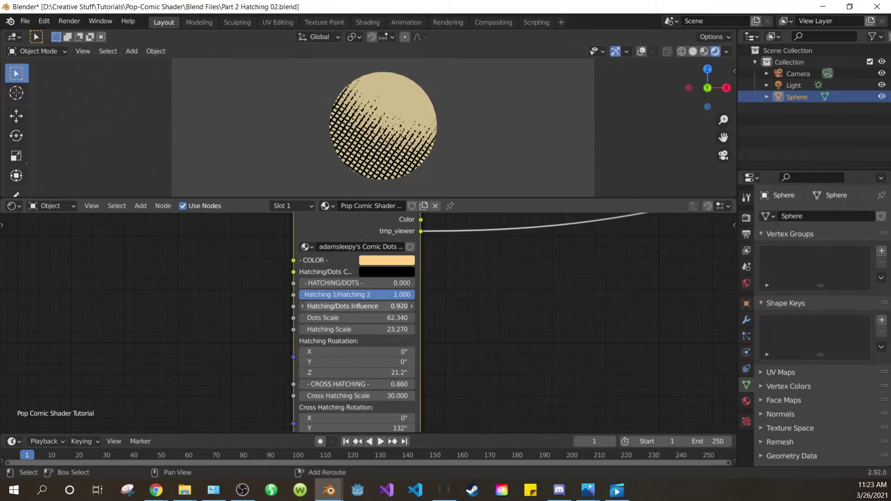
Save the file and examine the cross-hatched sphere in a maximized 3D viewport.
{"action": "key", "text": "ctrl+s"}
{"action": "scroll", "coordinate": [346, 238], "scroll_direction": "down", "scroll_amount": 2}
{"action": "scroll", "coordinate": [389, 172], "scroll_direction": "up", "scroll_amount": 2}
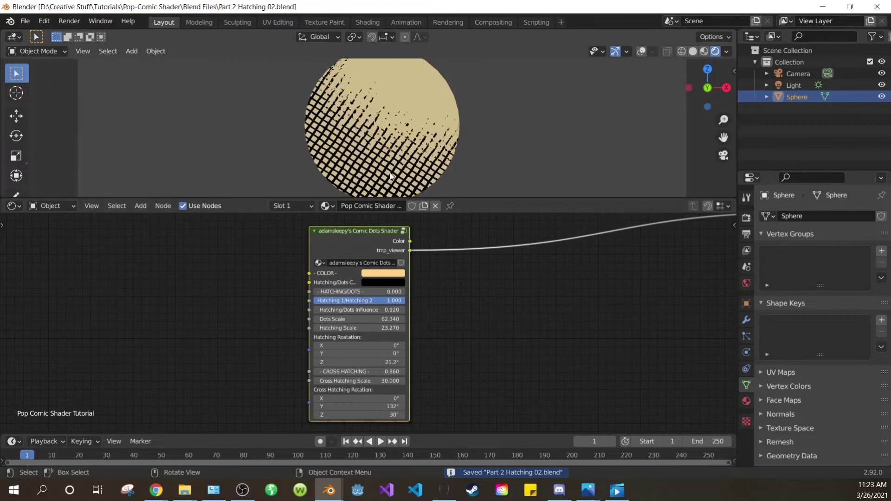
{"action": "key", "text": "ctrl+space"}
{"action": "scroll", "coordinate": [509, 282], "scroll_direction": "up", "scroll_amount": 3}
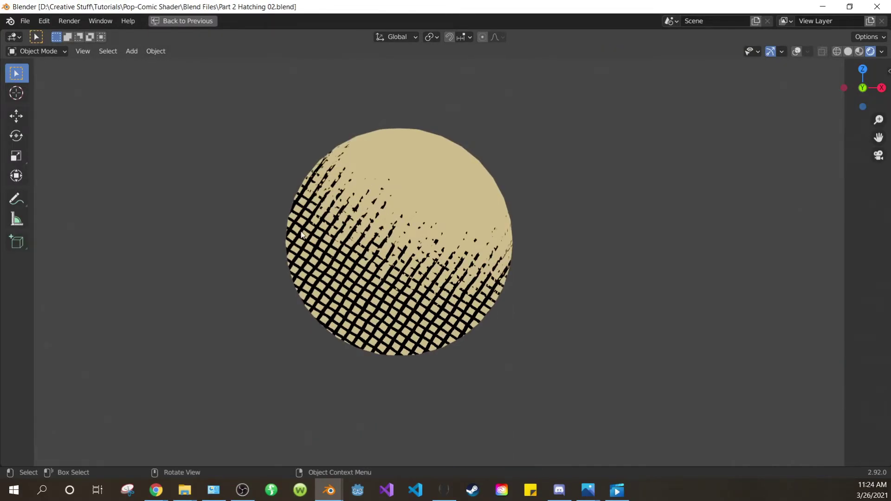
{"action": "scroll", "coordinate": [493, 301], "scroll_direction": "down", "scroll_amount": 2}
{"action": "key", "text": "ctrl+space"}
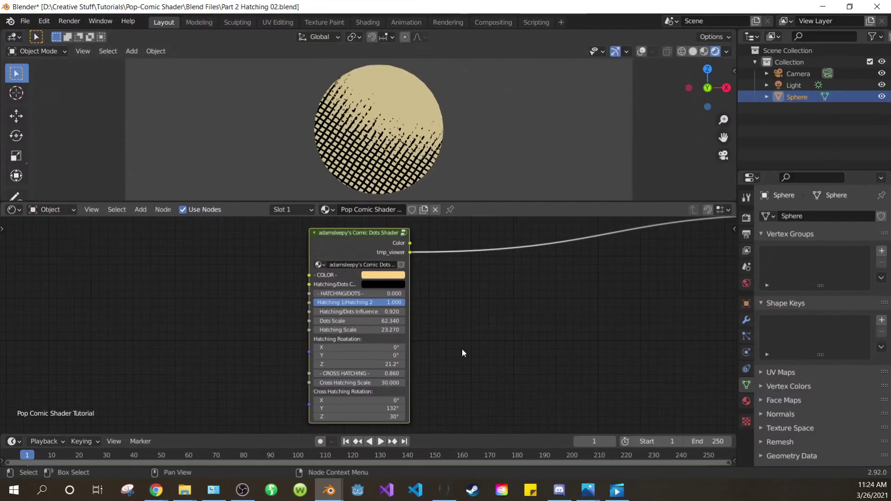
Reopen the group and add a MixRGB node beside the cross-hatching Texture Coordinate node.
{"action": "key", "text": "Tab"}
{"action": "scroll", "coordinate": [441, 349], "scroll_direction": "down", "scroll_amount": 9}
{"action": "middle_click_drag", "start_coordinate": [433, 362], "coordinate": [458, 265]}
{"action": "scroll", "coordinate": [424, 342], "scroll_direction": "up", "scroll_amount": 6}
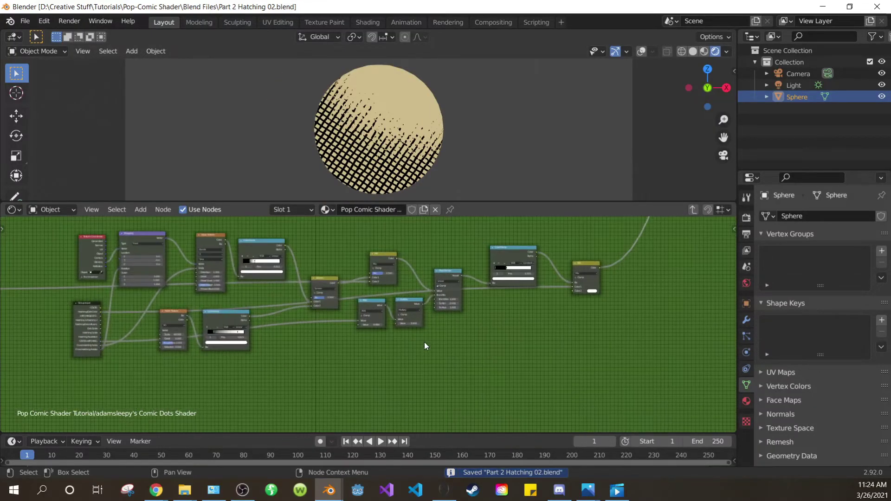
{"action": "middle_click_drag", "start_coordinate": [320, 330], "coordinate": [555, 350]}
{"action": "scroll", "coordinate": [548, 344], "scroll_direction": "up", "scroll_amount": 5}
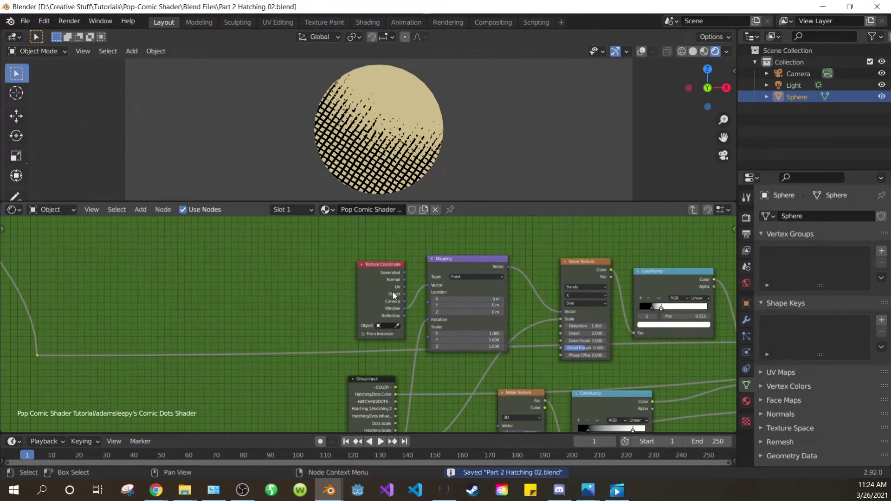
{"action": "key", "text": "shift+a"}
{"action": "type", "text": "mix"}
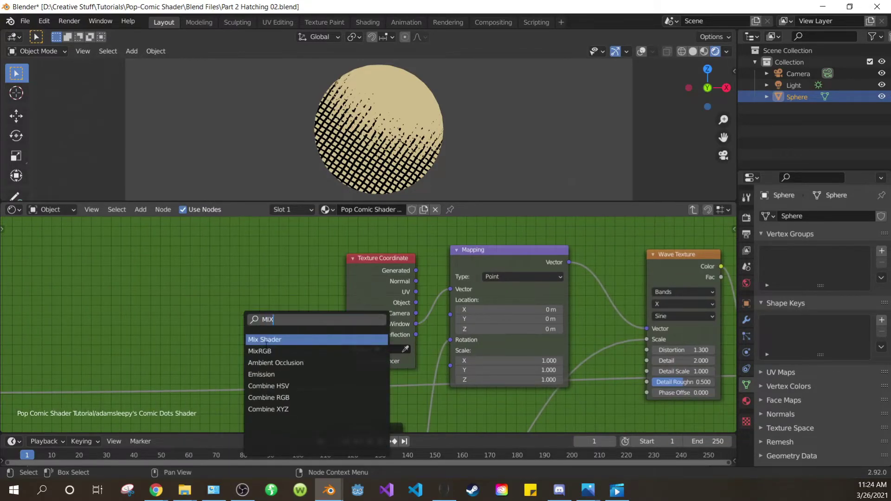
{"action": "left_click", "coordinate": [267, 347]}
{"action": "left_click", "coordinate": [261, 303]}
Move the cross-hatching Texture Coordinate node farther left, link its Window output to the Mix's Color1, and shift the Mix toward Mapping.
{"action": "left_click_drag", "start_coordinate": [392, 290], "coordinate": [160, 292]}
{"action": "left_click_drag", "start_coordinate": [184, 326], "coordinate": [236, 340]}
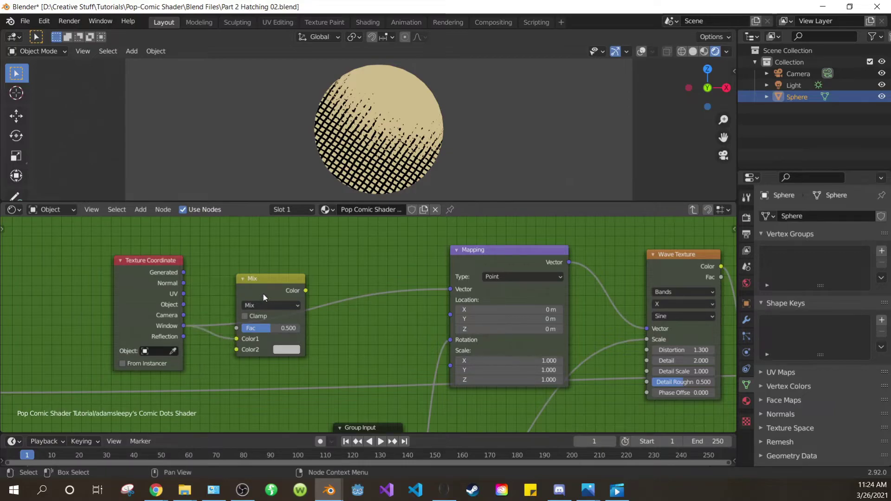
{"action": "left_click_drag", "start_coordinate": [263, 294], "coordinate": [346, 294]}
Duplicate the Texture Coordinate node and link the copy's Generated output to the Mix node's Color2.
{"action": "left_click", "coordinate": [154, 300]}
{"action": "key", "text": "shift+d"}
{"action": "left_click", "coordinate": [257, 301]}
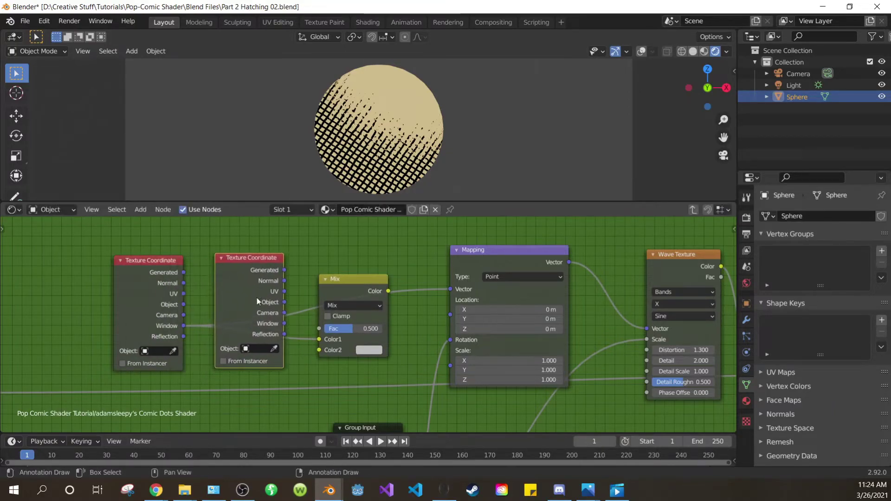
{"action": "left_click_drag", "start_coordinate": [312, 337], "coordinate": [321, 352]}
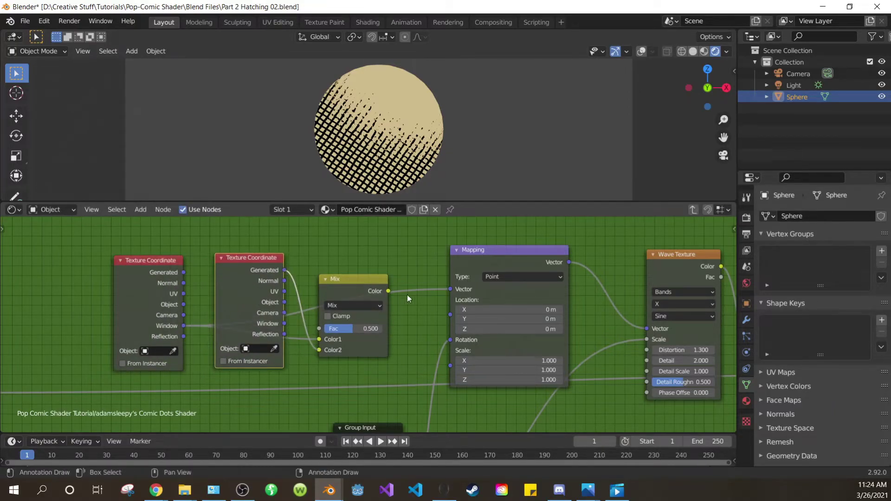
Link the Mix Color output to the Mapping node's Vector and tidy the spacing of the Mix and Texture Coordinate nodes.
{"action": "left_click_drag", "start_coordinate": [385, 291], "coordinate": [451, 291]}
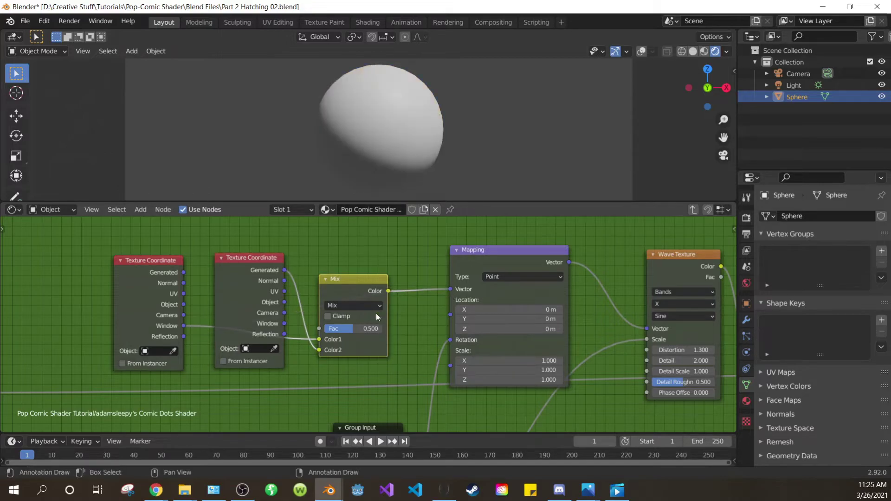
{"action": "left_click_drag", "start_coordinate": [355, 289], "coordinate": [387, 284]}
{"action": "left_click_drag", "start_coordinate": [257, 290], "coordinate": [271, 290]}
{"action": "left_click_drag", "start_coordinate": [137, 292], "coordinate": [153, 290]}
Move the cross-hatching Group Input farther left and expose the coordinate Mix's Fac as a new group input.
{"action": "scroll", "coordinate": [251, 345], "scroll_direction": "down", "scroll_amount": 3}
{"action": "middle_click_drag", "start_coordinate": [274, 385], "coordinate": [263, 296]}
{"action": "left_click_drag", "start_coordinate": [338, 345], "coordinate": [207, 332]}
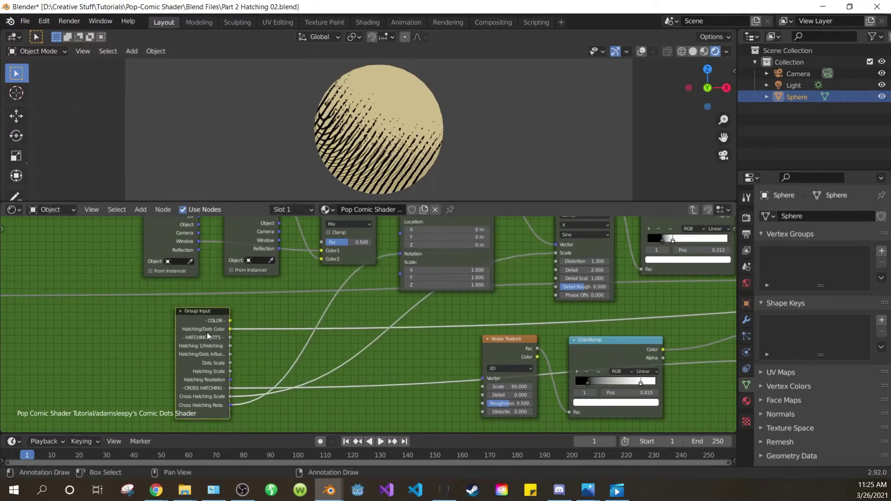
{"action": "left_click_drag", "start_coordinate": [229, 414], "coordinate": [321, 242]}
Rename the new Fac group input to Windowed/Generated.
{"action": "middle_click_drag", "start_coordinate": [330, 393], "coordinate": [329, 356]}
{"action": "key", "text": "n"}
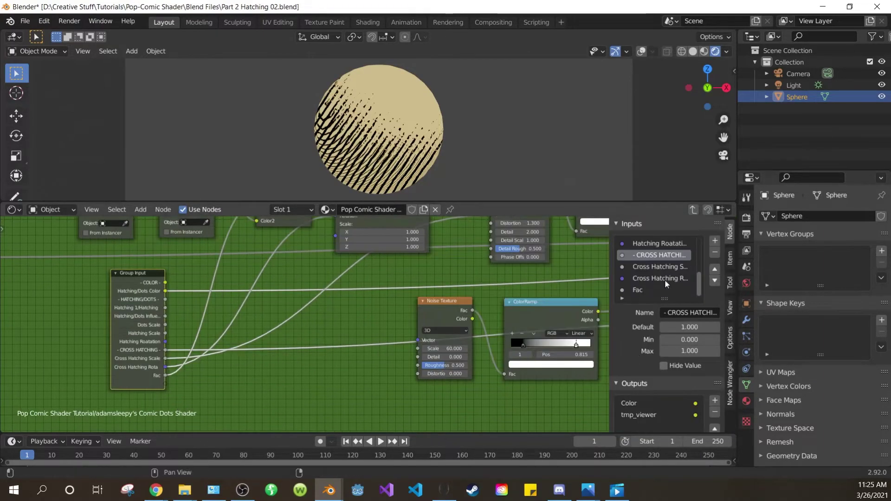
{"action": "left_click", "coordinate": [641, 291]}
{"action": "double_click", "coordinate": [687, 315]}
{"action": "type", "text": "Windowed/Genera"}
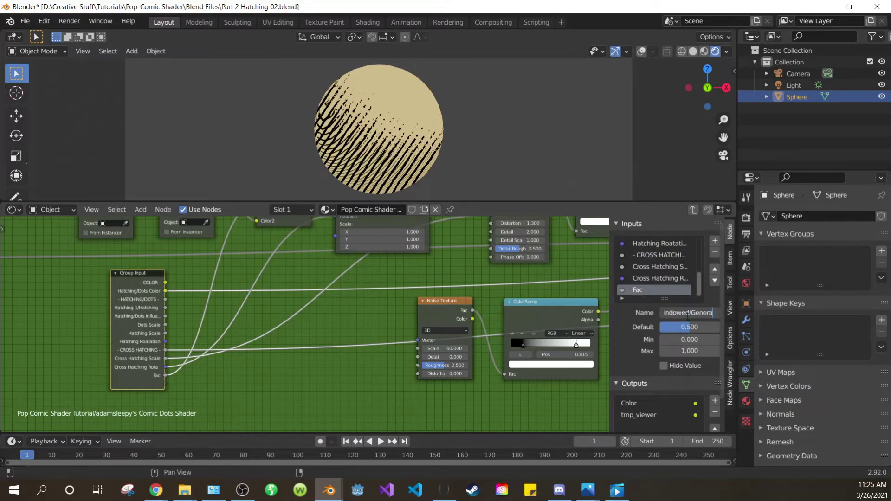
Return to the group node and set Windowed/Generated to 0.544 and the Cross Hatching Rotation Y to 68.9°.
{"action": "key", "text": "Tab"}
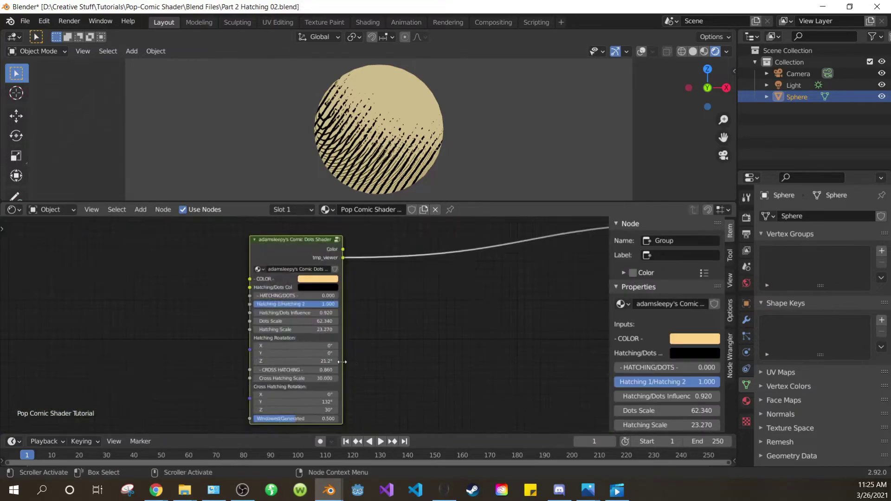
{"action": "scroll", "coordinate": [394, 331], "scroll_direction": "up", "scroll_amount": 4}
{"action": "mouse_move", "coordinate": [297, 394]}
{"action": "left_mouse_down"}
{"action": "mouse_move", "coordinate": [230, 395]}
{"action": "mouse_move", "coordinate": [304, 395]}
{"action": "mouse_move", "coordinate": [302, 368]}
{"action": "mouse_move", "coordinate": [285, 368]}
{"action": "left_mouse_up"}
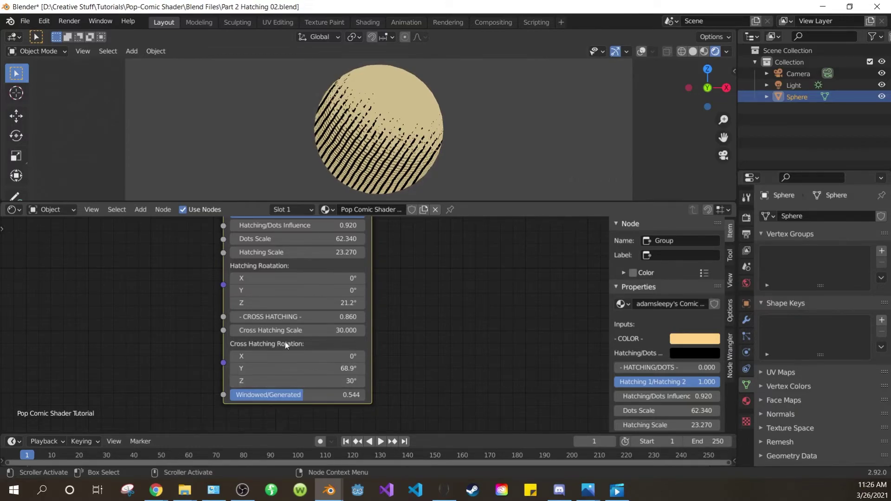
Set Cross Hatching Scale to 13.640 and Cross Hatching Rotation Y to 67.6°, and save the file.
{"action": "mouse_move", "coordinate": [314, 331]}
{"action": "left_mouse_down"}
{"action": "mouse_move", "coordinate": [186, 332]}
{"action": "mouse_move", "coordinate": [256, 332]}
{"action": "left_mouse_up"}
{"action": "mouse_move", "coordinate": [314, 368]}
{"action": "left_mouse_down"}
{"action": "mouse_move", "coordinate": [325, 368]}
{"action": "mouse_move", "coordinate": [313, 368]}
{"action": "left_mouse_up"}
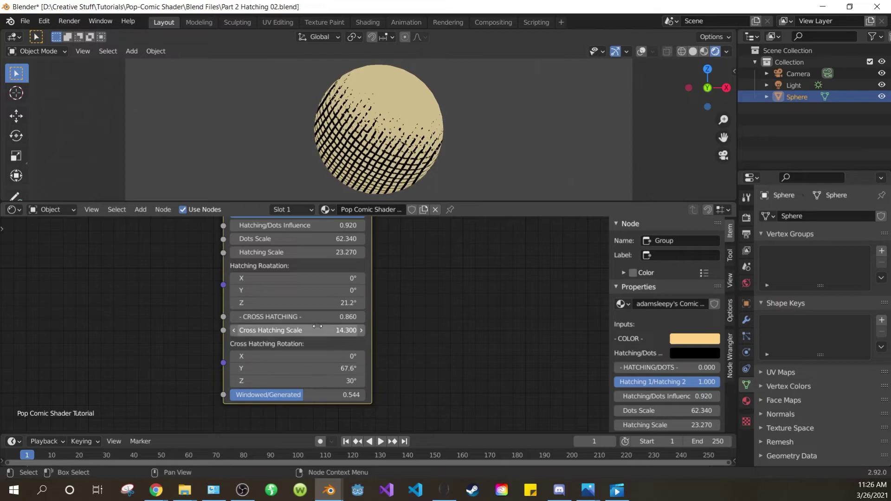
{"action": "left_click_drag", "start_coordinate": [314, 331], "coordinate": [311, 330]}
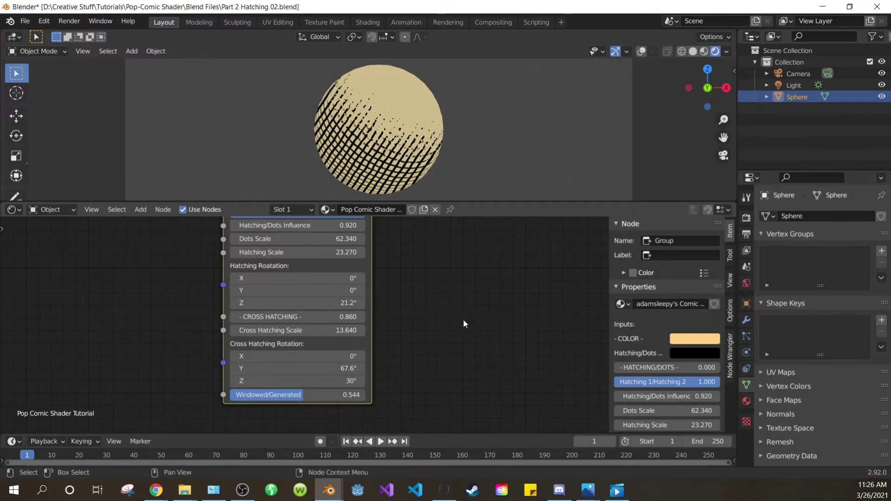
{"action": "key", "text": "ctrl+s"}
Reopen the group and enclose all the cross-hatching nodes in a frame.
{"action": "scroll", "coordinate": [428, 296], "scroll_direction": "down", "scroll_amount": 1}
{"action": "middle_click_drag", "start_coordinate": [428, 296], "coordinate": [414, 380]}
{"action": "left_click", "coordinate": [293, 246]}
{"action": "key", "text": "Tab"}
{"action": "scroll", "coordinate": [315, 277], "scroll_direction": "down", "scroll_amount": 10}
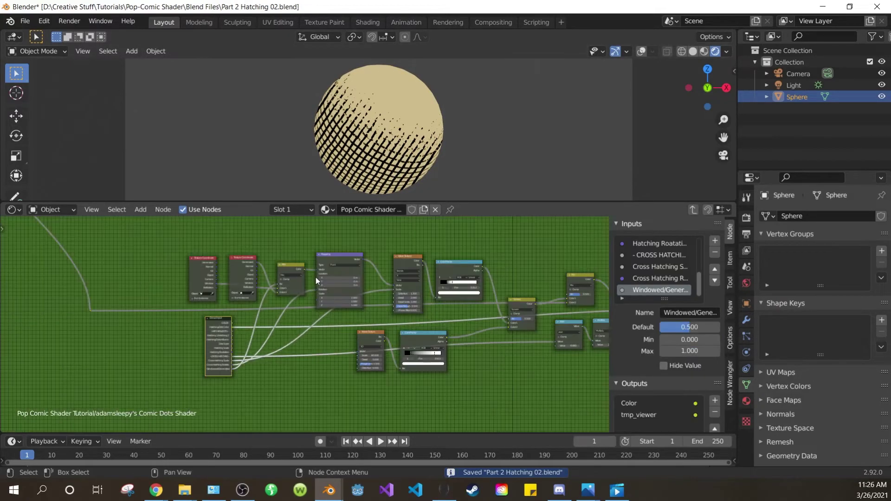
{"action": "scroll", "coordinate": [478, 269], "scroll_direction": "down", "scroll_amount": 3}
{"action": "middle_click_drag", "start_coordinate": [479, 268], "coordinate": [279, 287]}
{"action": "key", "text": "n"}
{"action": "scroll", "coordinate": [279, 283], "scroll_direction": "down", "scroll_amount": 1}
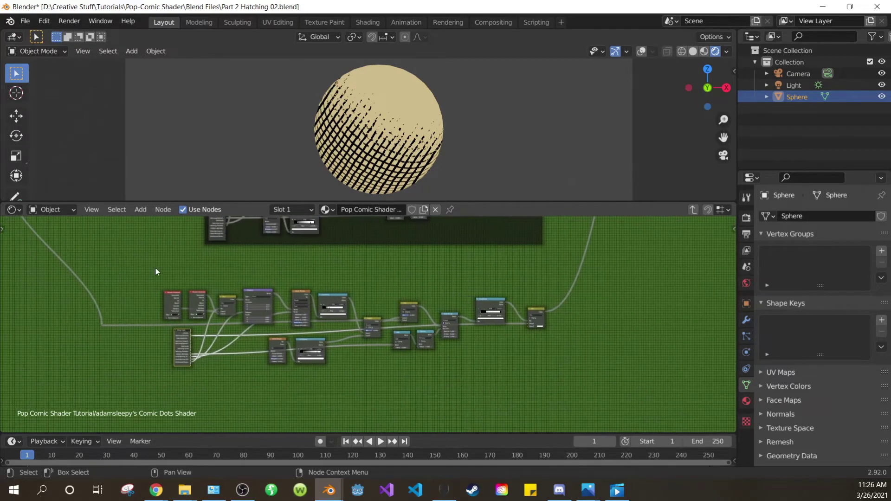
{"action": "left_click_drag", "start_coordinate": [139, 271], "coordinate": [612, 406]}
{"action": "key", "text": "ctrl+j"}
Label the new frame Cross Hatching with label size 64 and save the file.
{"action": "key", "text": "n"}
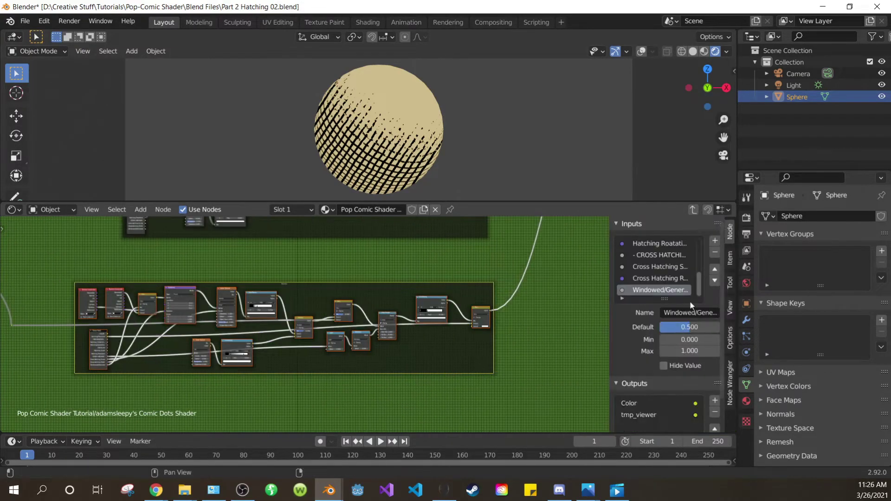
{"action": "left_click", "coordinate": [730, 258]}
{"action": "left_click", "coordinate": [679, 256]}
{"action": "type", "text": "Cross"}
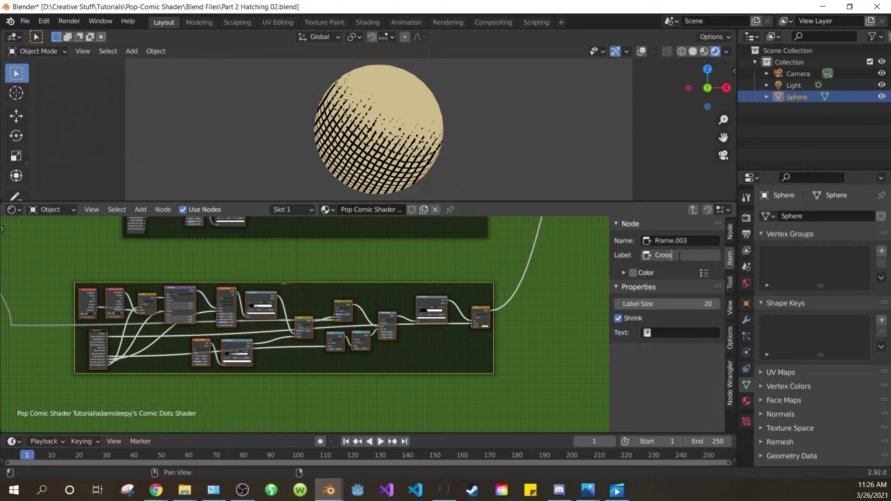
{"action": "type", "text": " Hatching"}
{"action": "key", "text": "Return"}
{"action": "left_click_drag", "start_coordinate": [663, 304], "coordinate": [710, 304]}
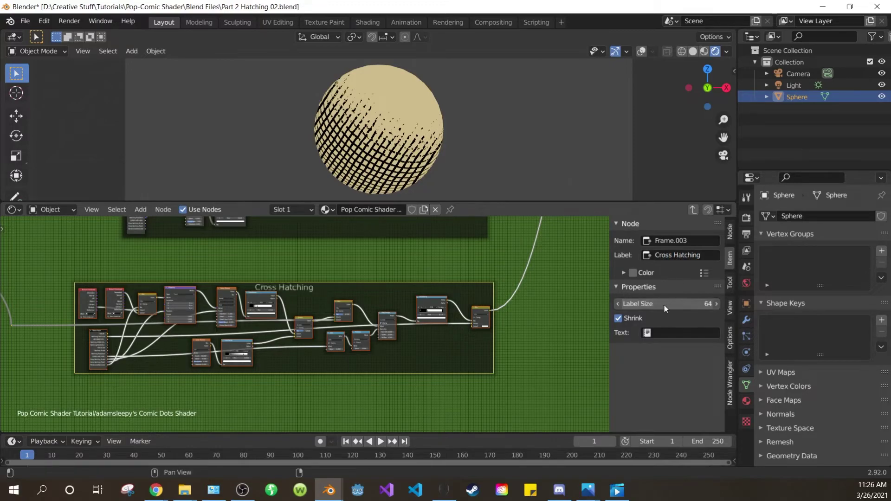
{"action": "left_click", "coordinate": [444, 270]}
{"action": "key", "text": "n"}
{"action": "key", "text": "ctrl+s"}
Add a MixRGB node between Texture Coordinate and Mapping in the hatching frame just above the Cross Hatching frame.
{"action": "scroll", "coordinate": [427, 257], "scroll_direction": "down", "scroll_amount": 1}
{"action": "middle_click_drag", "start_coordinate": [427, 256], "coordinate": [377, 317]}
{"action": "scroll", "coordinate": [311, 334], "scroll_direction": "up", "scroll_amount": 2}
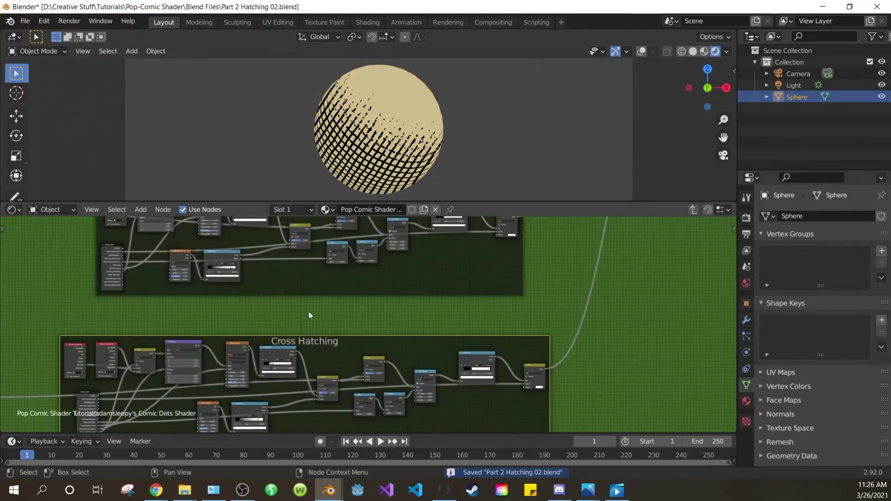
{"action": "middle_click_drag", "start_coordinate": [111, 223], "coordinate": [299, 331]}
{"action": "scroll", "coordinate": [298, 330], "scroll_direction": "up", "scroll_amount": 3}
{"action": "scroll", "coordinate": [299, 333], "scroll_direction": "up", "scroll_amount": 3}
{"action": "key", "text": "shift+a"}
{"action": "left_click", "coordinate": [253, 322]}
{"action": "type", "text": "mi"}
{"action": "left_click_drag", "start_coordinate": [299, 331], "coordinate": [221, 319]}
{"action": "left_click", "coordinate": [292, 356]}
{"action": "left_click", "coordinate": [341, 285]}
Link the hatching Texture Coordinate's Window output to the Mix's Color1, and duplicate that Texture Coordinate node beside it.
{"action": "left_click_drag", "start_coordinate": [183, 350], "coordinate": [271, 286]}
{"action": "left_click_drag", "start_coordinate": [297, 241], "coordinate": [272, 310]}
{"action": "left_click_drag", "start_coordinate": [158, 306], "coordinate": [95, 302]}
{"action": "key", "text": "shift+d"}
{"action": "left_click", "coordinate": [186, 301]}
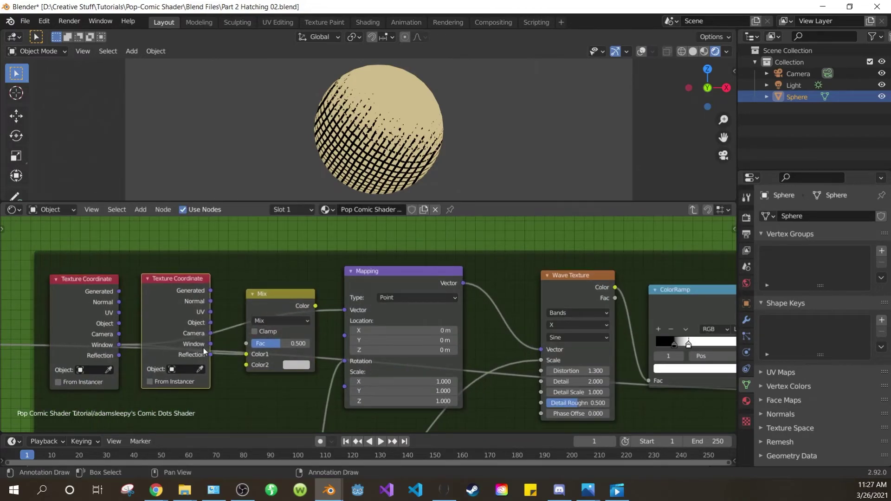
Link the duplicate's Generated output to the hatching Mix's Color2 and the Mix Color output to the Mapping Vector.
{"action": "middle_click_drag", "start_coordinate": [203, 347], "coordinate": [215, 318]}
{"action": "scroll", "coordinate": [215, 319], "scroll_direction": "up", "scroll_amount": 2}
{"action": "left_click_drag", "start_coordinate": [225, 254], "coordinate": [266, 340]}
{"action": "scroll", "coordinate": [357, 297], "scroll_direction": "down", "scroll_amount": 2}
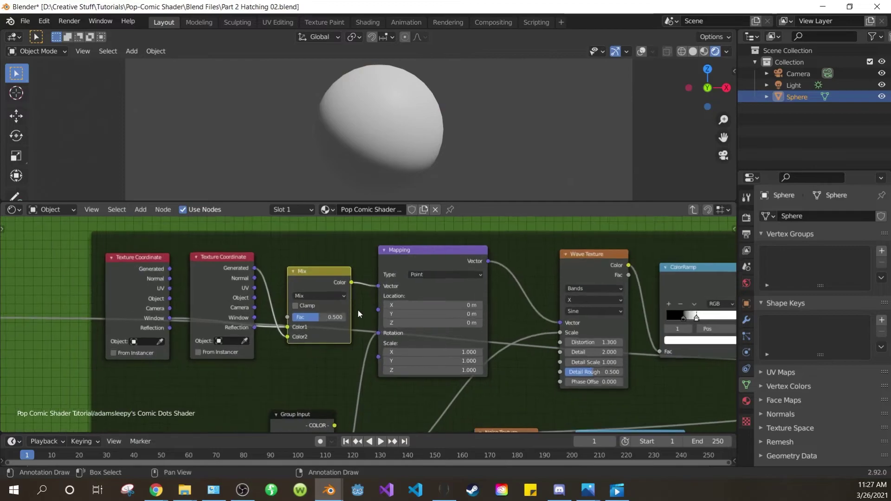
Move the hatching Group Input farther left, maximize the node editor, and expose the coordinate Mix's Fac as a new group input.
{"action": "middle_click_drag", "start_coordinate": [349, 301], "coordinate": [366, 207]}
{"action": "left_click_drag", "start_coordinate": [312, 293], "coordinate": [165, 277]}
{"action": "key", "text": "ctrl+space"}
{"action": "middle_click_drag", "start_coordinate": [258, 369], "coordinate": [255, 390]}
{"action": "left_click_drag", "start_coordinate": [240, 361], "coordinate": [362, 126]}
Rename the hatching layer's new Fac group input to Windowed/Generated.
{"action": "key", "text": "n"}
{"action": "left_click", "coordinate": [884, 60]}
{"action": "left_click", "coordinate": [803, 119]}
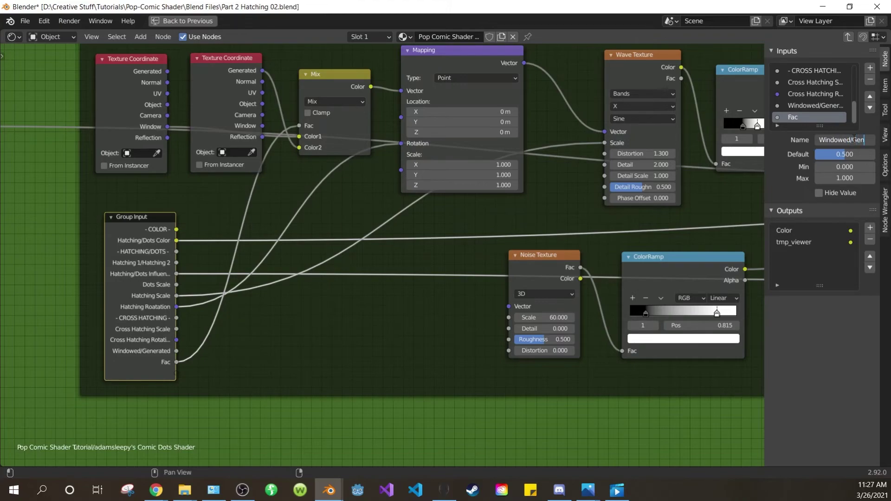
Move the new Windowed/Generated input above - CROSS HATCHING - in the group inputs, and enlarge the inputs list to check the order.
{"action": "left_click", "coordinate": [869, 97]}
{"action": "left_click", "coordinate": [869, 97]}
{"action": "left_click", "coordinate": [870, 96]}
{"action": "left_click", "coordinate": [869, 96]}
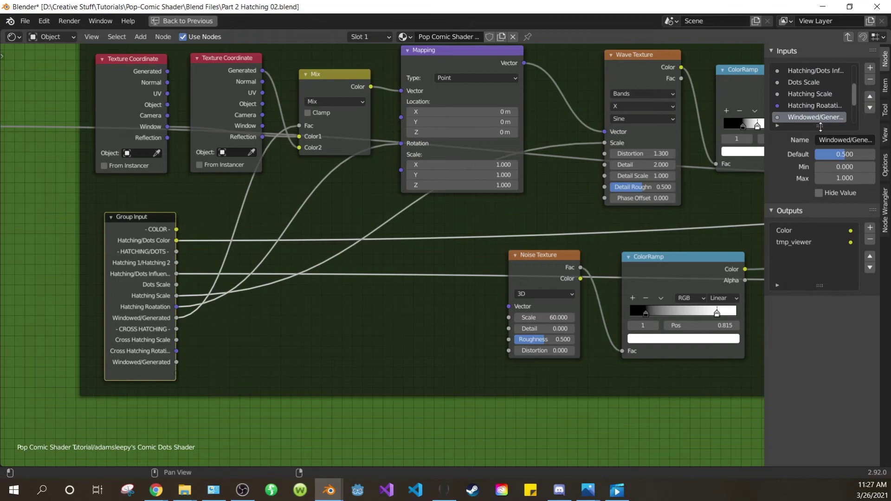
{"action": "left_click_drag", "start_coordinate": [819, 126], "coordinate": [815, 150]}
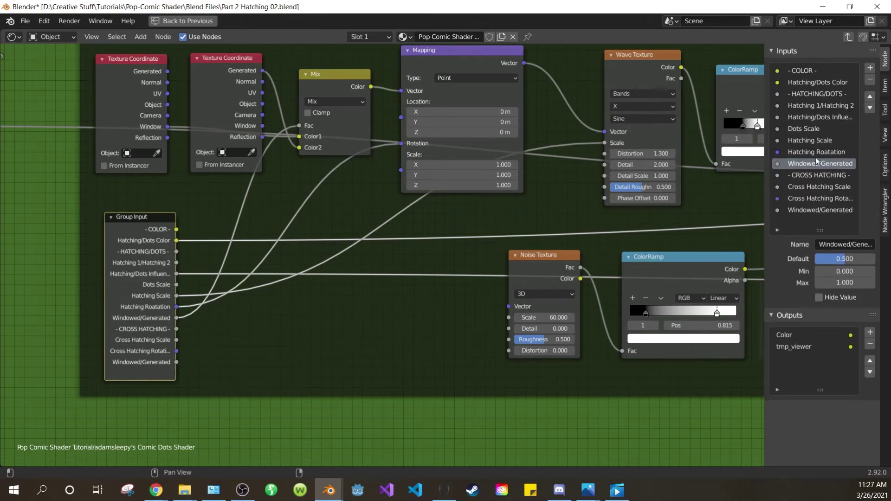
{"action": "key", "text": "n"}
Back on the group node, set the hatching's Windowed/Generated to 0.658, Hatching Scale to 10.770 and rotation Y to -43.3°, and adjust rotation Z.
{"action": "key", "text": "Tab"}
{"action": "key", "text": "ctrl+space"}
{"action": "middle_click_drag", "start_coordinate": [478, 366], "coordinate": [482, 296]}
{"action": "scroll", "coordinate": [377, 307], "scroll_direction": "up", "scroll_amount": 4}
{"action": "mouse_move", "coordinate": [377, 308]}
{"action": "left_mouse_down"}
{"action": "mouse_move", "coordinate": [409, 308]}
{"action": "mouse_move", "coordinate": [388, 308]}
{"action": "left_mouse_up"}
{"action": "mouse_move", "coordinate": [397, 284]}
{"action": "left_mouse_down"}
{"action": "mouse_move", "coordinate": [358, 284]}
{"action": "mouse_move", "coordinate": [379, 296]}
{"action": "left_mouse_up"}
{"action": "left_click_drag", "start_coordinate": [371, 249], "coordinate": [343, 249]}
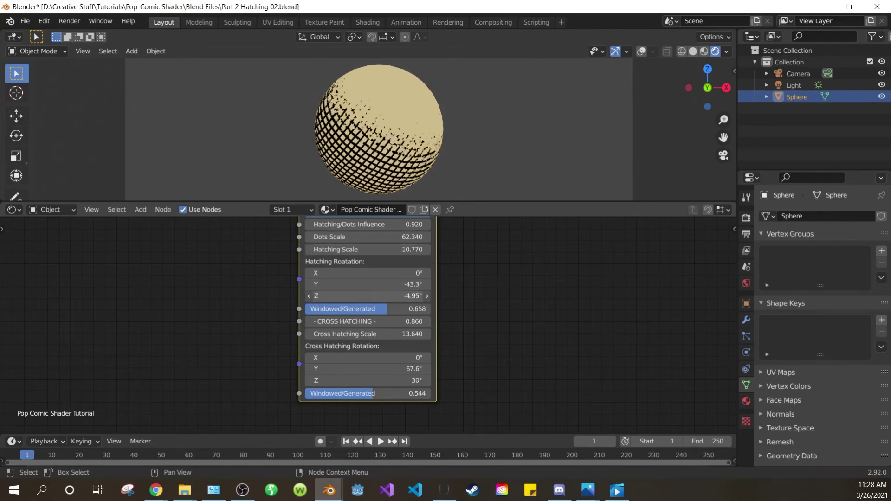
{"action": "left_click_drag", "start_coordinate": [372, 296], "coordinate": [356, 296]}
{"action": "left_click_drag", "start_coordinate": [356, 296], "coordinate": [351, 296]}
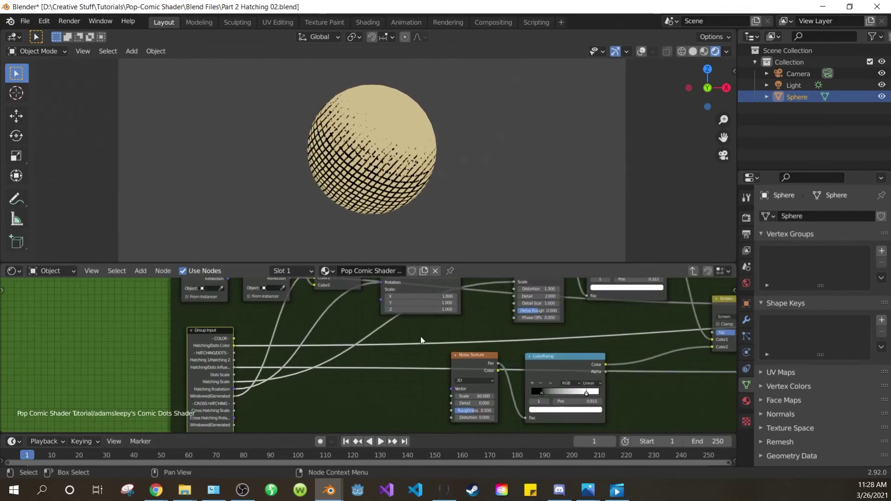
In the Hatching 1 frame, with the node editor maximized, add a Mix color node and move the Texture Coordinate node farther left.
{"action": "scroll", "coordinate": [421, 336], "scroll_direction": "down", "scroll_amount": 3}
{"action": "middle_click_drag", "start_coordinate": [420, 336], "coordinate": [394, 390]}
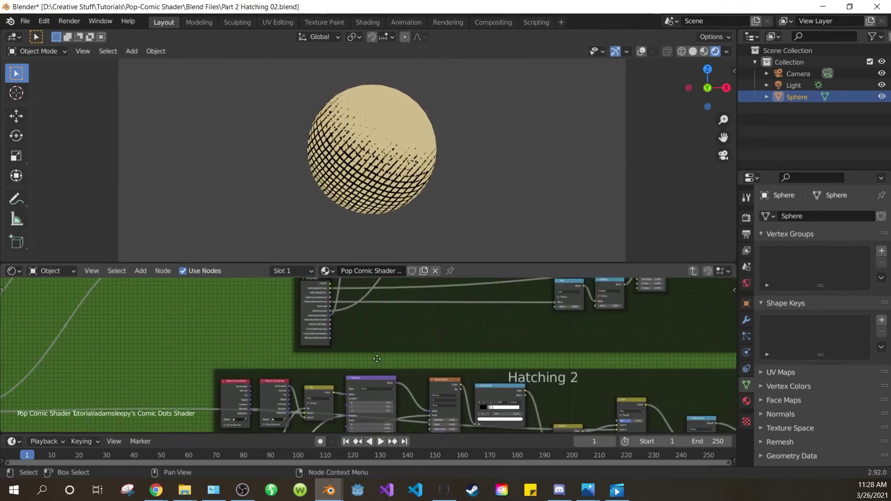
{"action": "middle_click_drag", "start_coordinate": [394, 325], "coordinate": [371, 390]}
{"action": "scroll", "coordinate": [371, 334], "scroll_direction": "up", "scroll_amount": 2}
{"action": "key", "text": "ctrl+space"}
{"action": "scroll", "coordinate": [361, 314], "scroll_direction": "up", "scroll_amount": 5}
{"action": "key", "text": "shift+a"}
{"action": "left_click", "coordinate": [197, 202]}
{"action": "type", "text": "mix"}
{"action": "left_click", "coordinate": [213, 235]}
{"action": "left_click", "coordinate": [156, 214]}
{"action": "left_click_drag", "start_coordinate": [287, 233], "coordinate": [89, 235]}
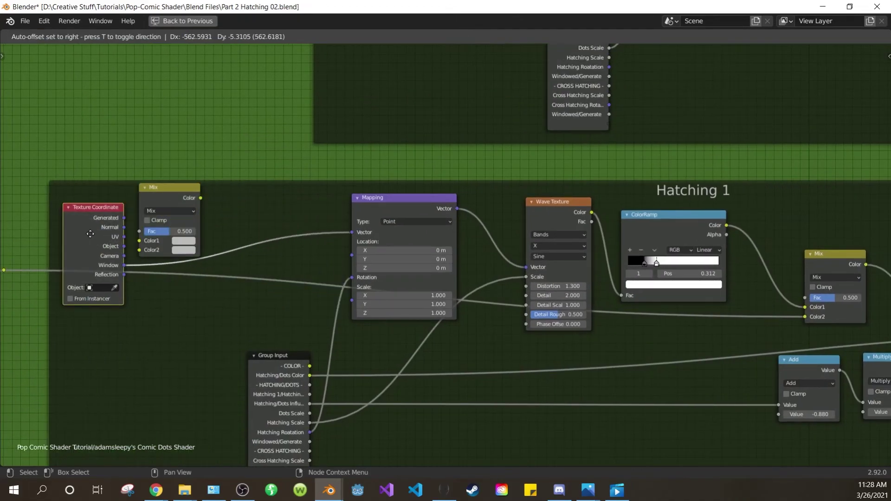
Arrange Hatching 1's Texture Coordinate and Mix nodes, and place a duplicate of the Texture Coordinate node beside the original.
{"action": "scroll", "coordinate": [116, 251], "scroll_direction": "up", "scroll_amount": 1}
{"action": "left_click_drag", "start_coordinate": [71, 266], "coordinate": [89, 238]}
{"action": "left_click_drag", "start_coordinate": [131, 196], "coordinate": [149, 230]}
{"action": "scroll", "coordinate": [149, 237], "scroll_direction": "down", "scroll_amount": 3}
{"action": "middle_click_drag", "start_coordinate": [109, 241], "coordinate": [203, 246]}
{"action": "left_click", "coordinate": [203, 246]}
{"action": "key", "text": "shift+d"}
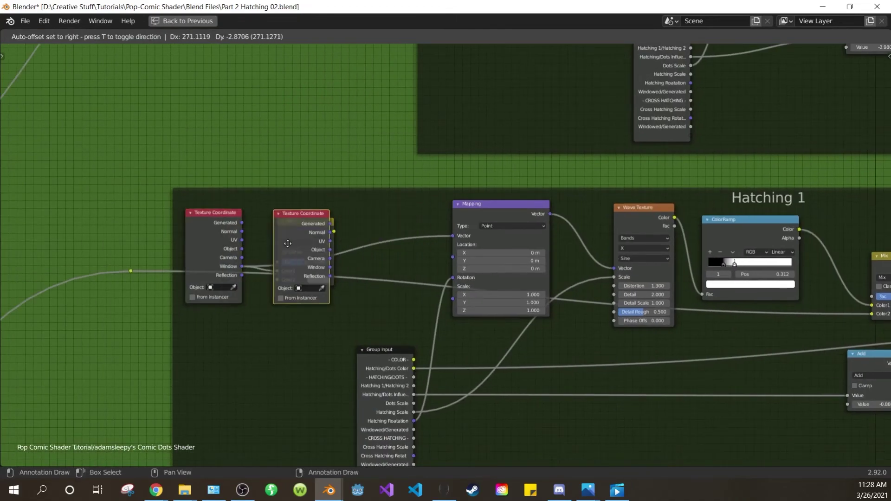
{"action": "left_click", "coordinate": [267, 248]}
Place the Mix before Mapping, with Window feeding Color1, the duplicate's Generated feeding Color2, and the Mix's Color feeding Mapping's Vector.
{"action": "left_click_drag", "start_coordinate": [314, 227], "coordinate": [392, 226]}
{"action": "scroll", "coordinate": [389, 225], "scroll_direction": "up", "scroll_amount": 4}
{"action": "left_click_drag", "start_coordinate": [234, 206], "coordinate": [323, 285]}
{"action": "left_click_drag", "start_coordinate": [401, 219], "coordinate": [457, 229]}
Move Hatching 1's Group Input left, connect its first Windowed/Generated output to the Mix's Fac, and return to the group node.
{"action": "middle_click_drag", "start_coordinate": [354, 412], "coordinate": [372, 305]}
{"action": "left_click_drag", "start_coordinate": [373, 304], "coordinate": [206, 289]}
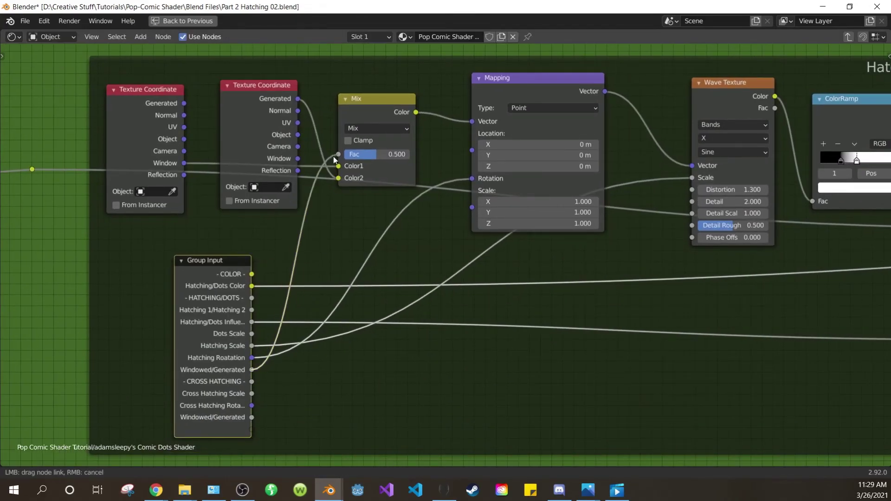
{"action": "left_click_drag", "start_coordinate": [334, 156], "coordinate": [337, 155]}
{"action": "scroll", "coordinate": [441, 280], "scroll_direction": "down", "scroll_amount": 2}
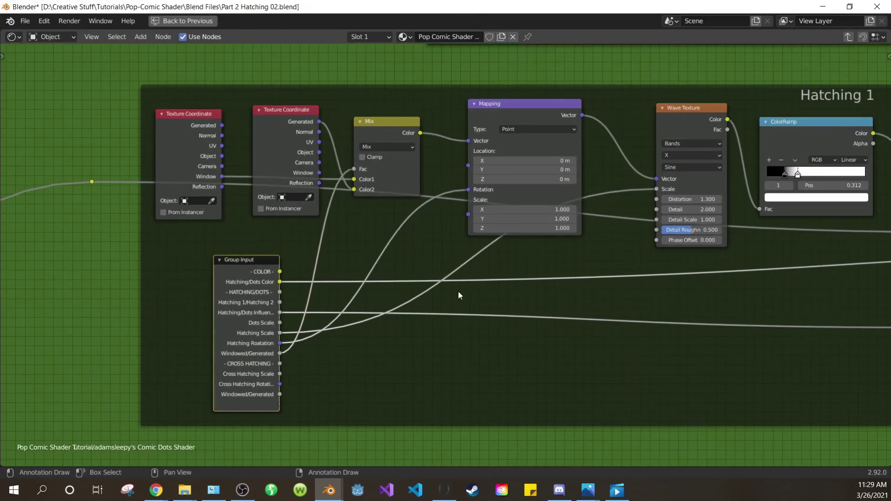
{"action": "key", "text": "Tab"}
{"action": "key", "text": "ctrl+space"}
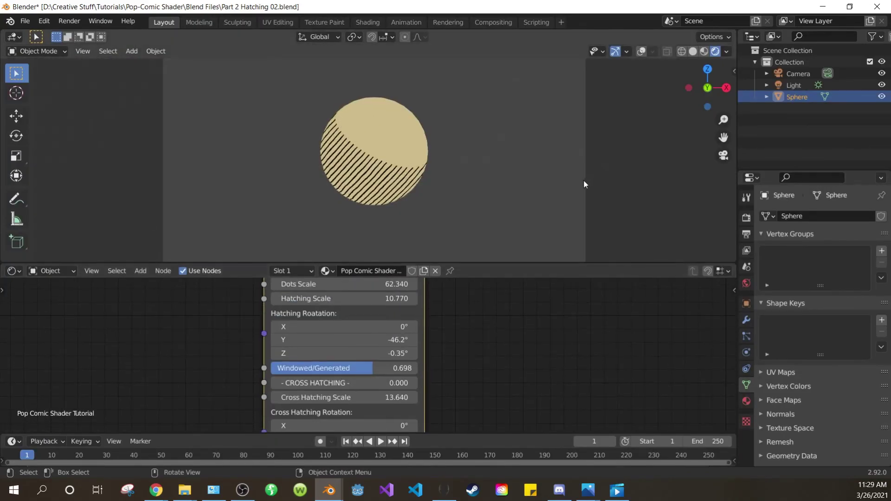
{"action": "scroll", "coordinate": [557, 352], "scroll_direction": "up", "scroll_amount": 3}
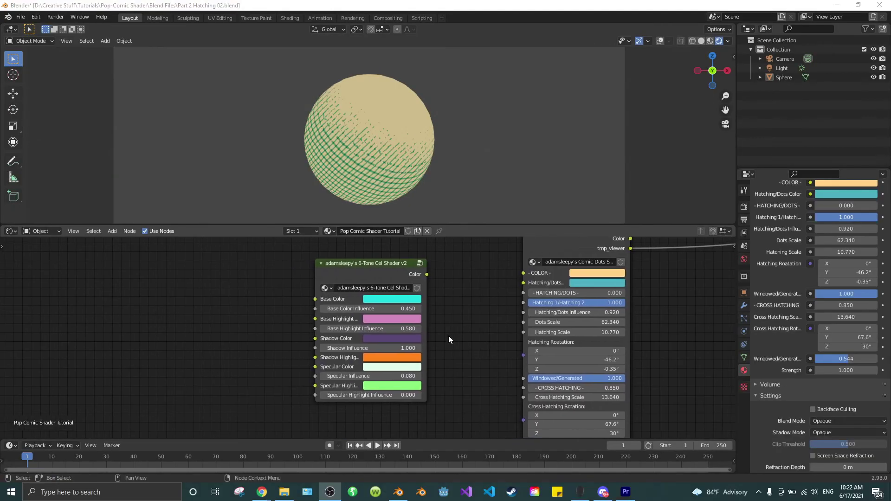
Connect the 6-Tone Cel Shader v2 node's Color output to the Comic Dots Shader's - COLOR - input.
{"action": "scroll", "coordinate": [480, 333], "scroll_direction": "up", "scroll_amount": 2}
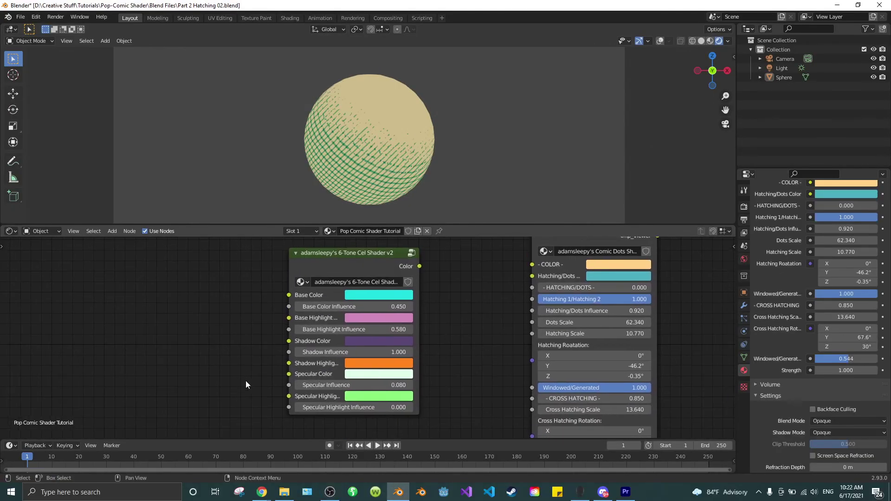
{"action": "scroll", "coordinate": [487, 307], "scroll_direction": "down", "scroll_amount": 2}
{"action": "left_click_drag", "start_coordinate": [354, 290], "coordinate": [377, 292]}
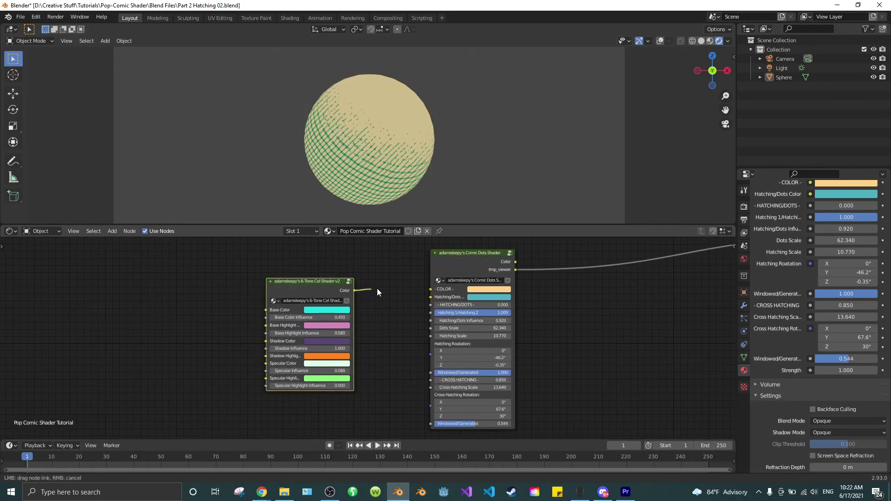
{"action": "left_click_drag", "start_coordinate": [435, 297], "coordinate": [431, 290]}
{"action": "scroll", "coordinate": [380, 321], "scroll_direction": "up", "scroll_amount": 2}
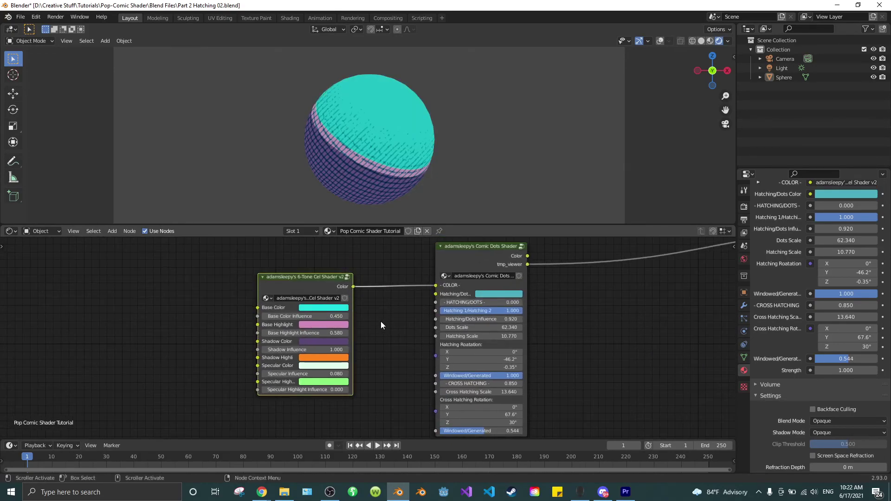
On the 6-Tone Cel Shader, set Specular Highlight Influence to 0.320, Specular Influence to 0.640 and Shadow Influence to 0.060.
{"action": "middle_click_drag", "start_coordinate": [368, 321], "coordinate": [416, 321]}
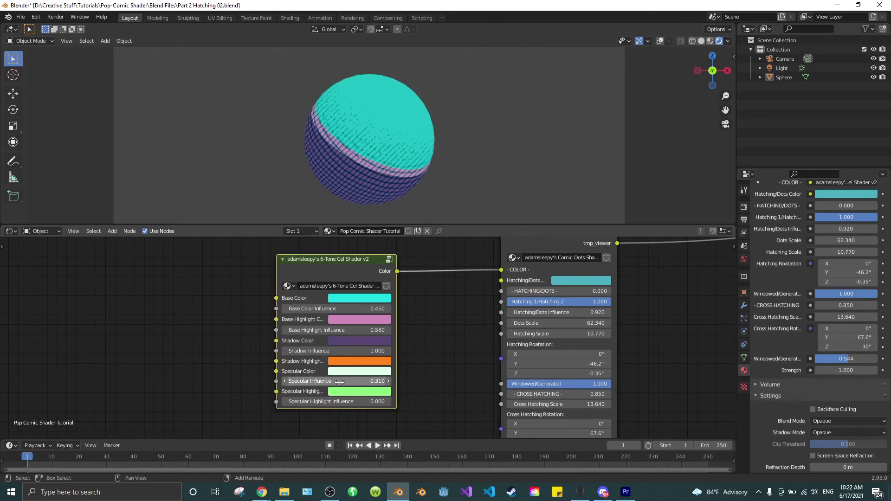
{"action": "left_click_drag", "start_coordinate": [336, 401], "coordinate": [342, 401]}
{"action": "left_click_drag", "start_coordinate": [339, 381], "coordinate": [304, 351]}
{"action": "left_click", "coordinate": [345, 358], "text": "shift"}
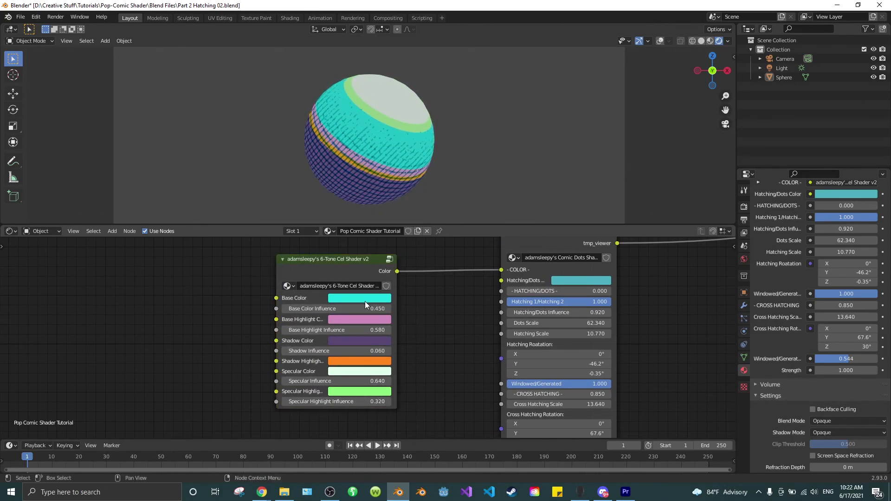